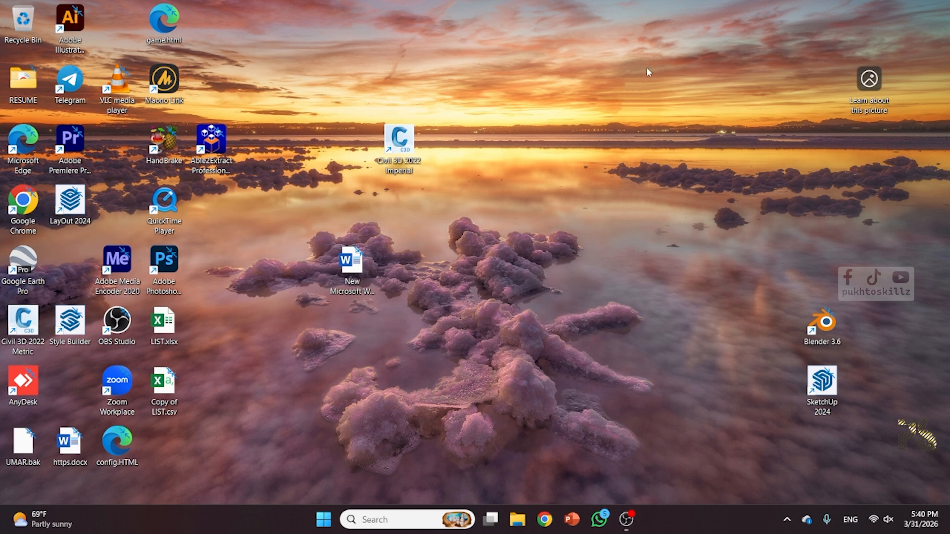
- Move the Blender 3.6 and SketchUp 2024 desktop shortcuts one row higher
left_click_drag(823, 337, 822, 275)
mouse_move(829, 388)
left_mouse_down()
mouse_move(827, 326)
mouse_move(830, 336)
left_mouse_up()
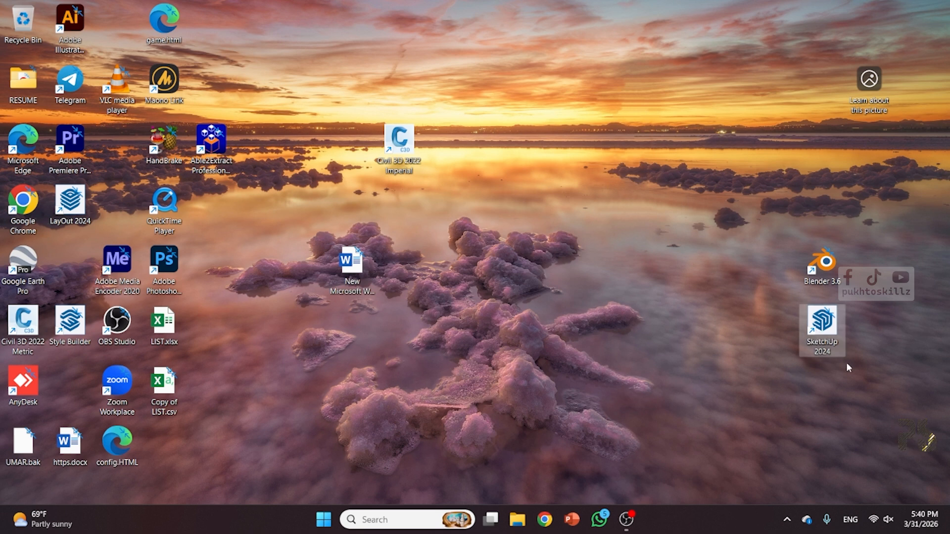
mouse_move(912, 305)
left_mouse_down()
mouse_move(760, 299)
mouse_move(762, 386)
left_mouse_up()
mouse_move(859, 382)
left_mouse_down()
mouse_move(727, 237)
mouse_move(728, 222)
left_mouse_up()
left_click(757, 358)
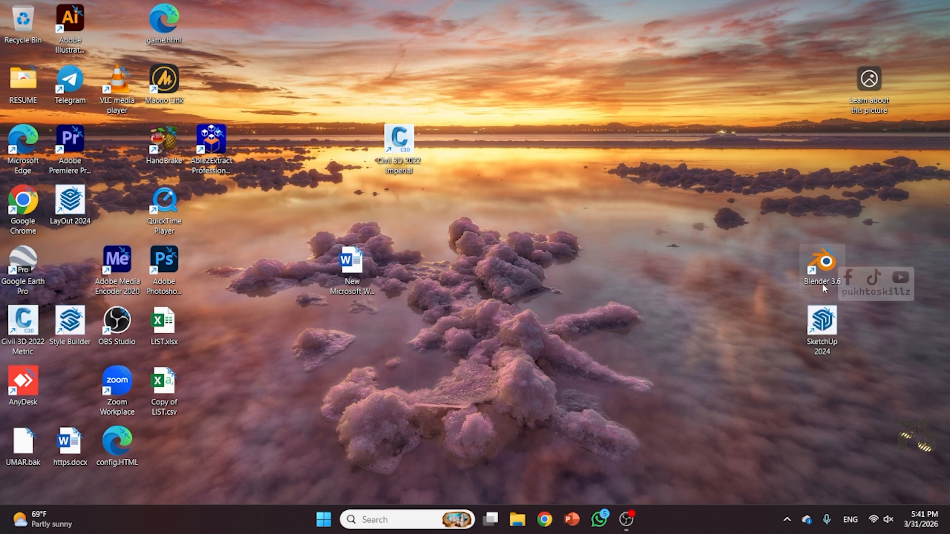
left_click_drag(855, 415, 763, 303)
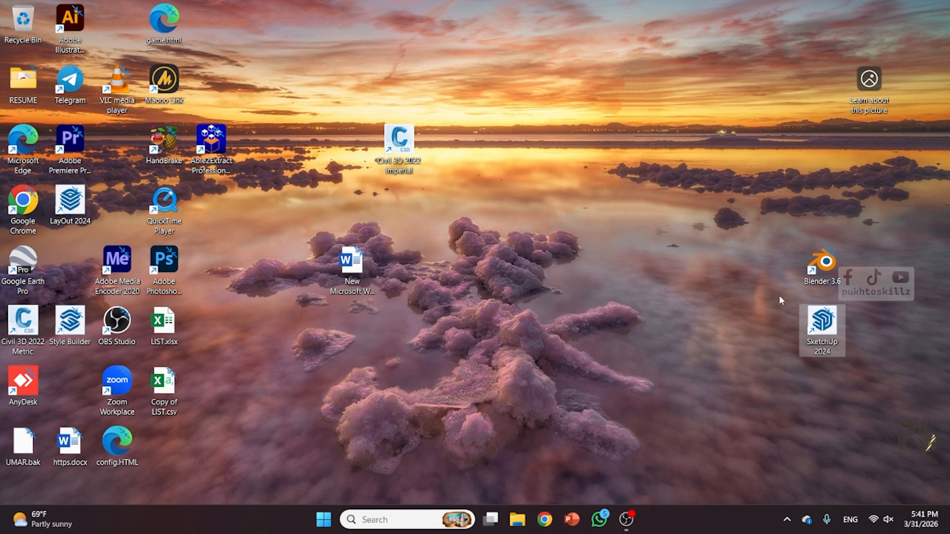
mouse_move(779, 297)
left_mouse_down()
mouse_move(868, 357)
mouse_move(876, 393)
left_mouse_up()
left_click(876, 392)
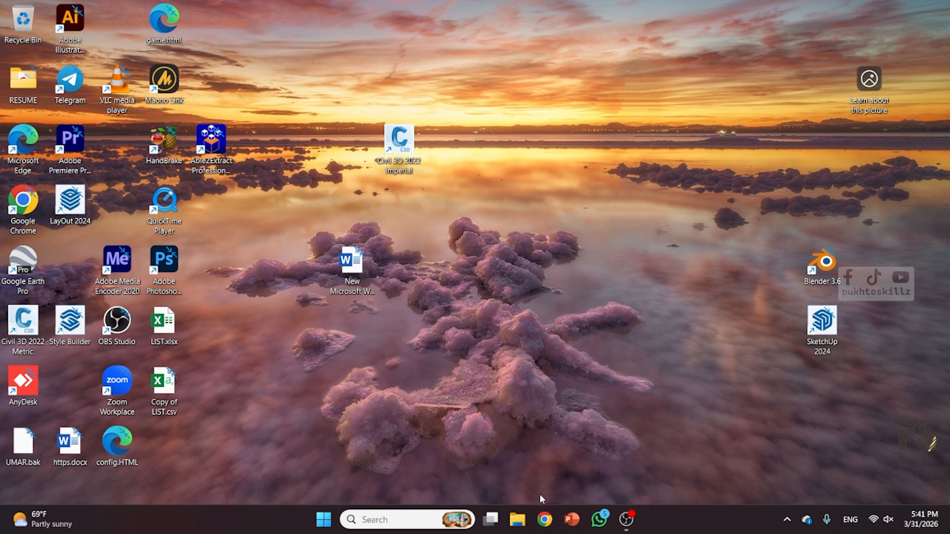
- Switch to Google Chrome and search the web for "sktchup web"
left_click(539, 522)
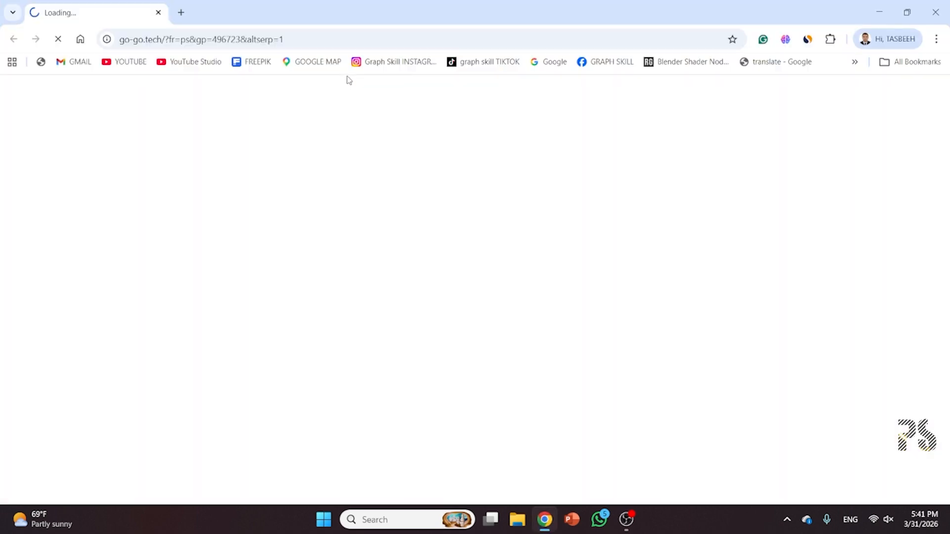
left_click(361, 39)
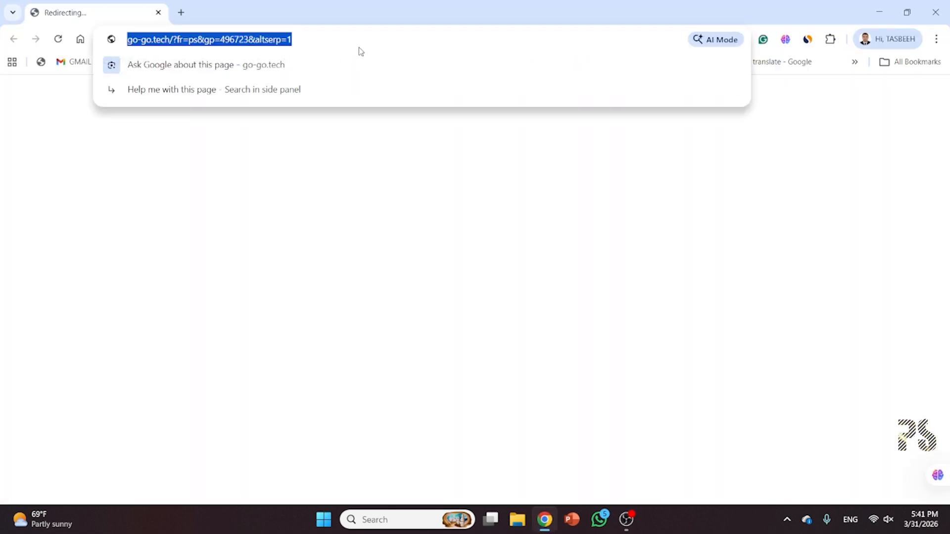
type("sktchup web")
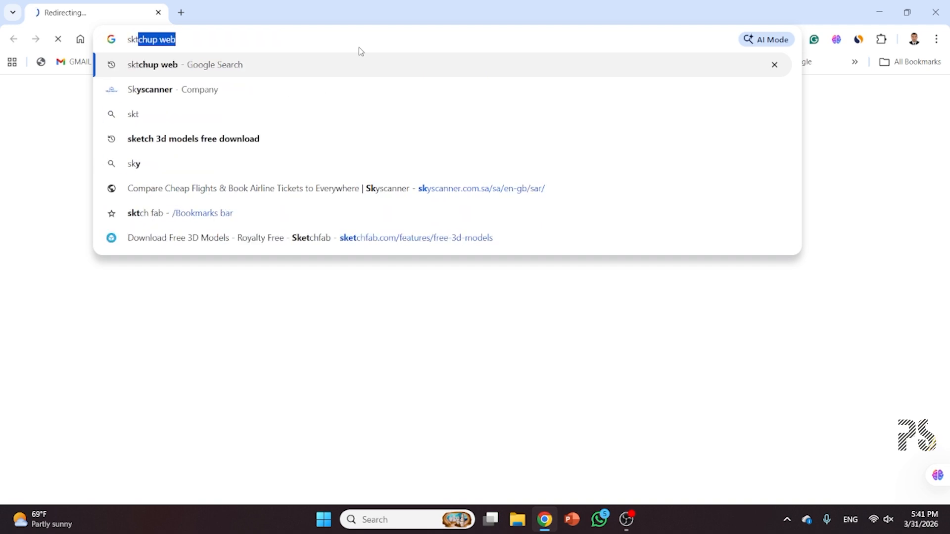
key("Return")
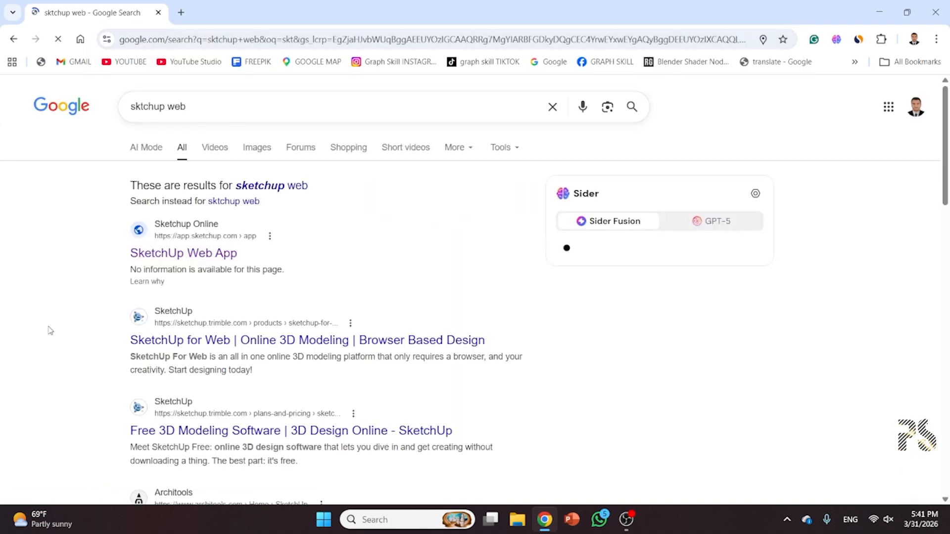
- Open the SketchUp for Web product page from the search results and look it over
scroll(82, 374, "down", 1)
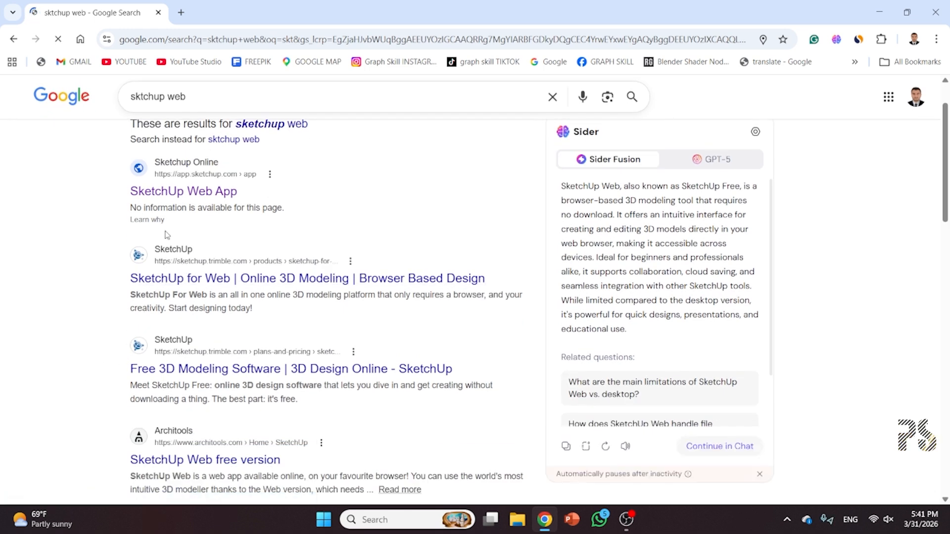
left_click(157, 280)
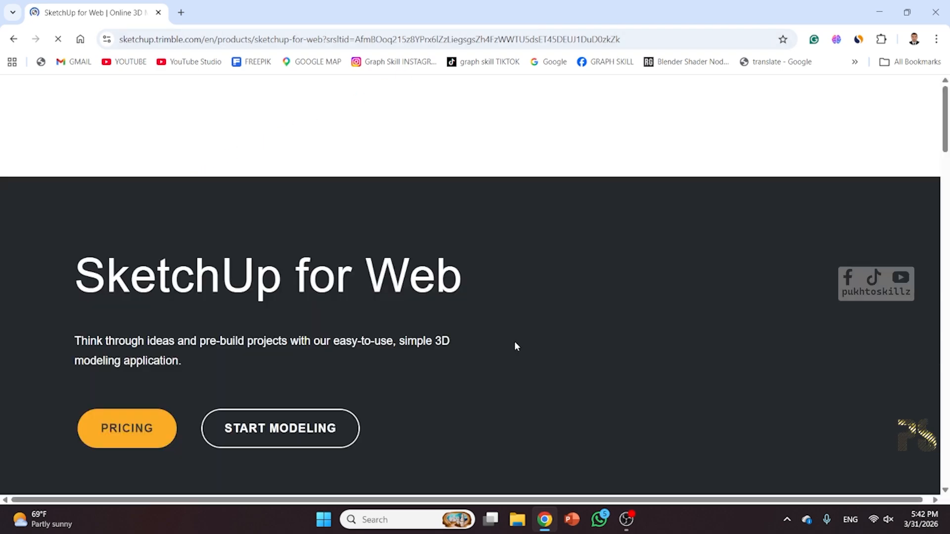
scroll(383, 403, "down", 5)
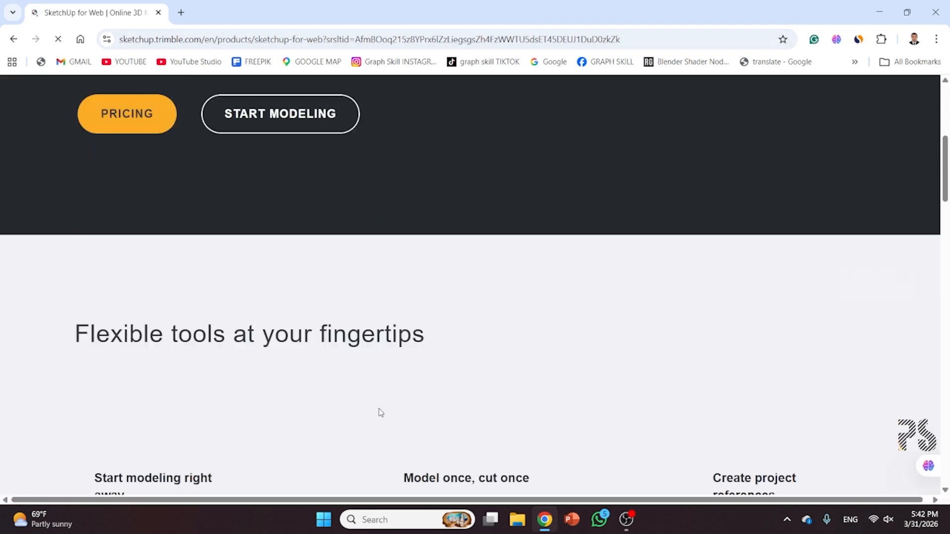
scroll(381, 412, "up", 5)
left_click(13, 40)
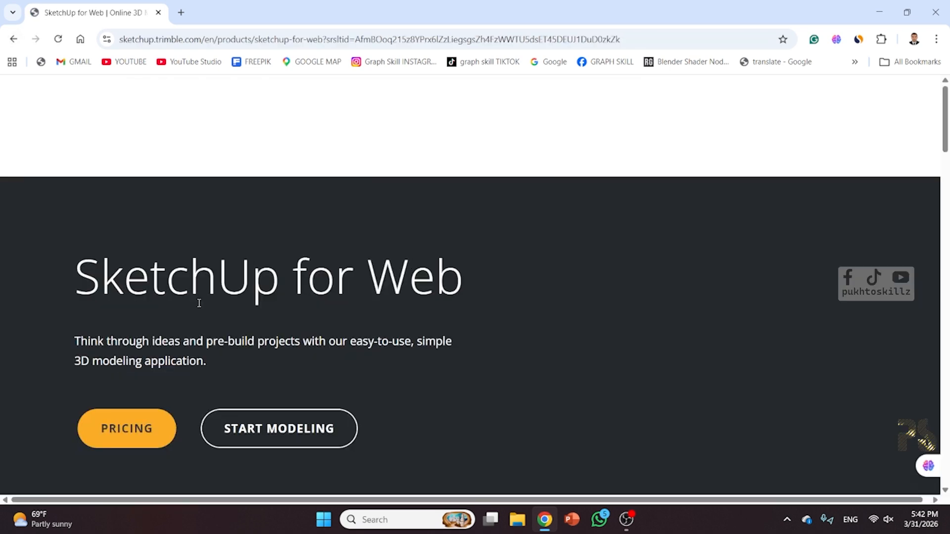
- Launch the SketchUp web modeler, dismiss the device access request, and start a new model
left_click(245, 429)
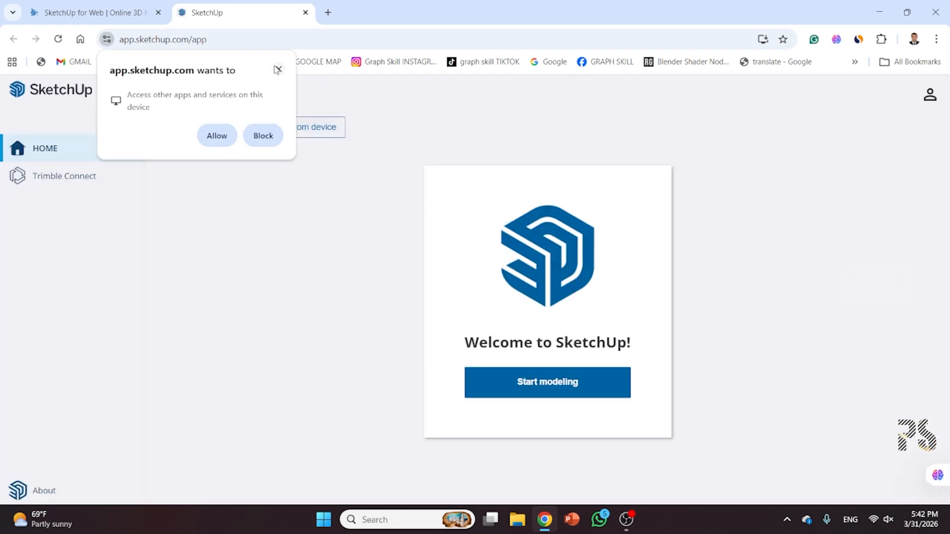
left_click(277, 70)
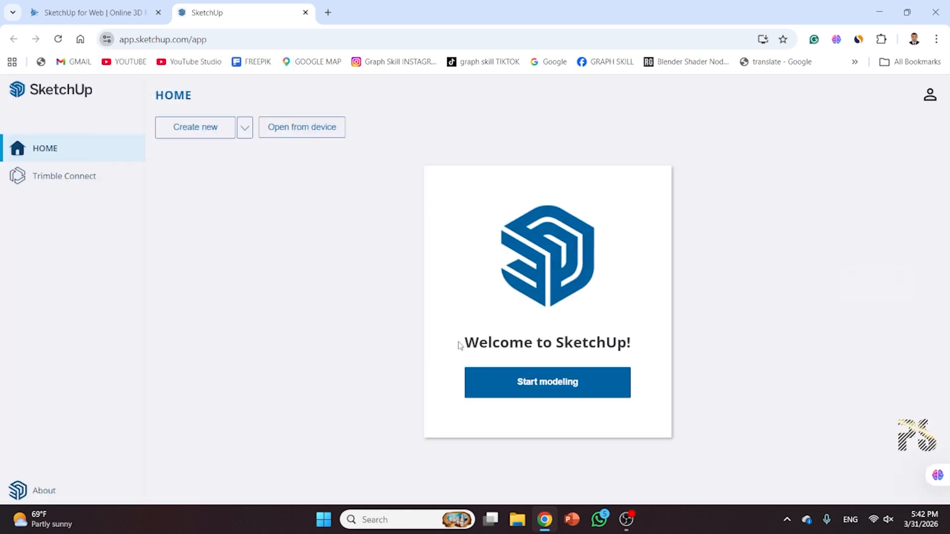
left_click(528, 383)
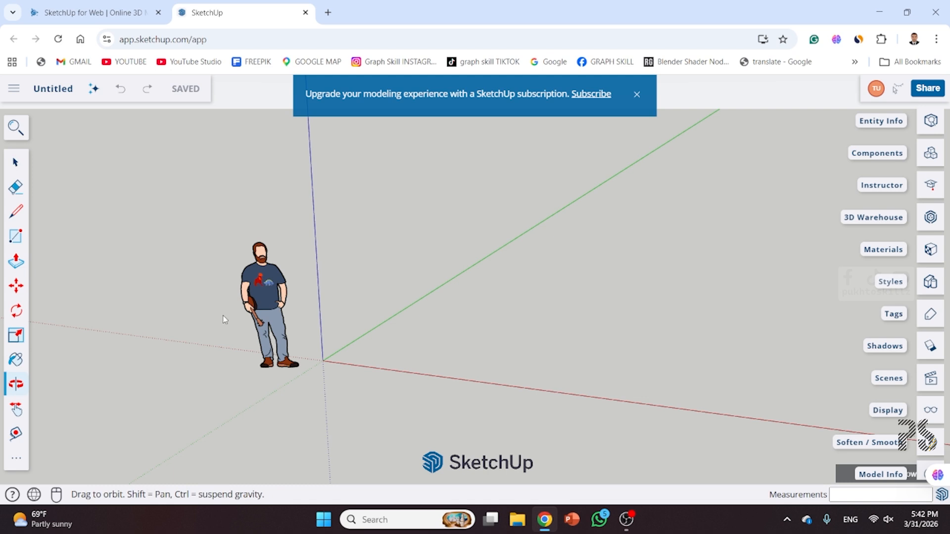
- Draw a closed four-sided face in front of the scale figure with the Line tool
middle_click_drag(223, 315, 260, 363)
scroll(504, 252, "down", 4)
scroll(307, 357, "up", 3)
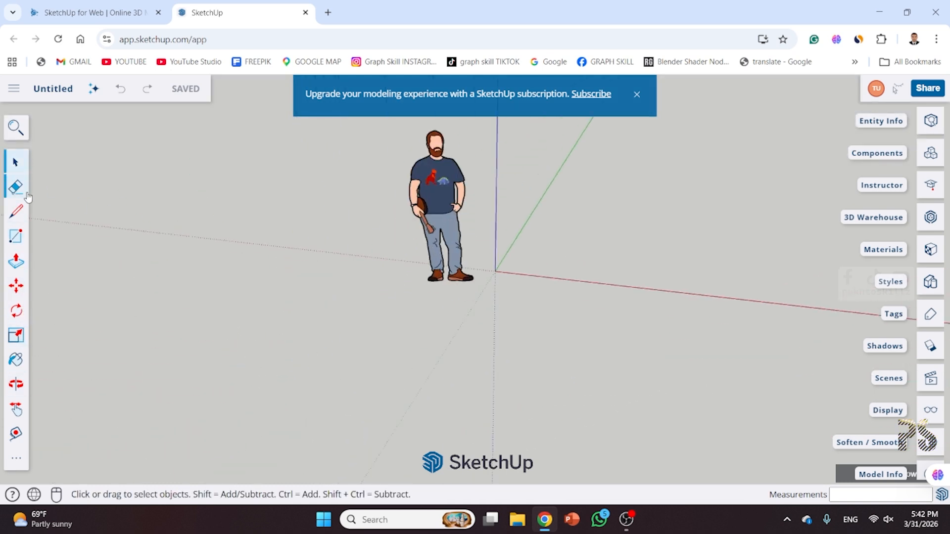
left_click(23, 213)
left_click(379, 299)
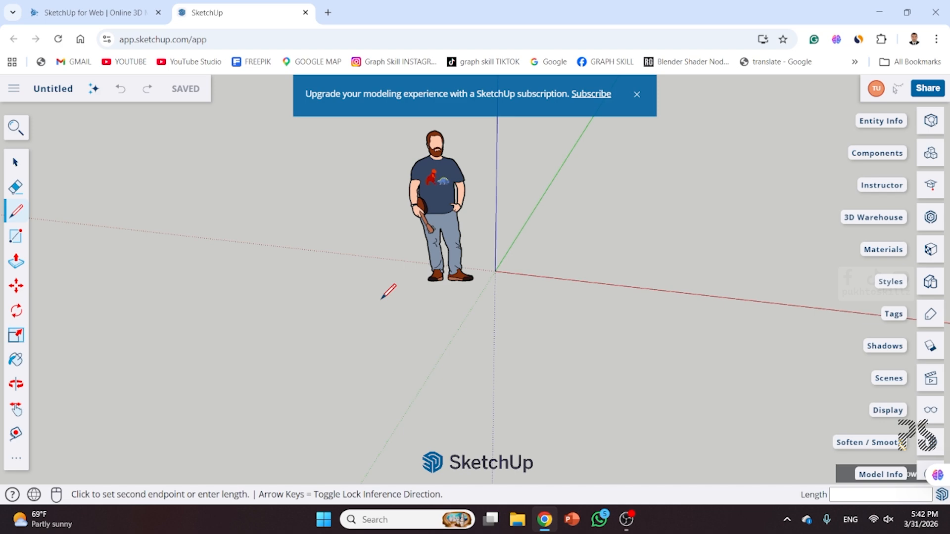
left_click(530, 317)
left_click(526, 431)
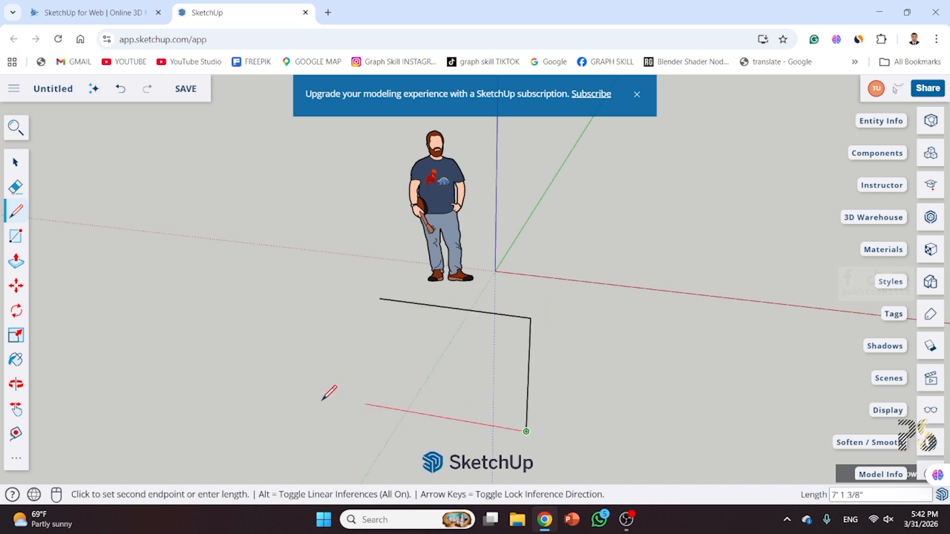
left_click(305, 393)
left_click(379, 298)
- Push/Pull the four-sided face about 9' 3 3/8" into a solid block
middle_click_drag(233, 365, 14, 335)
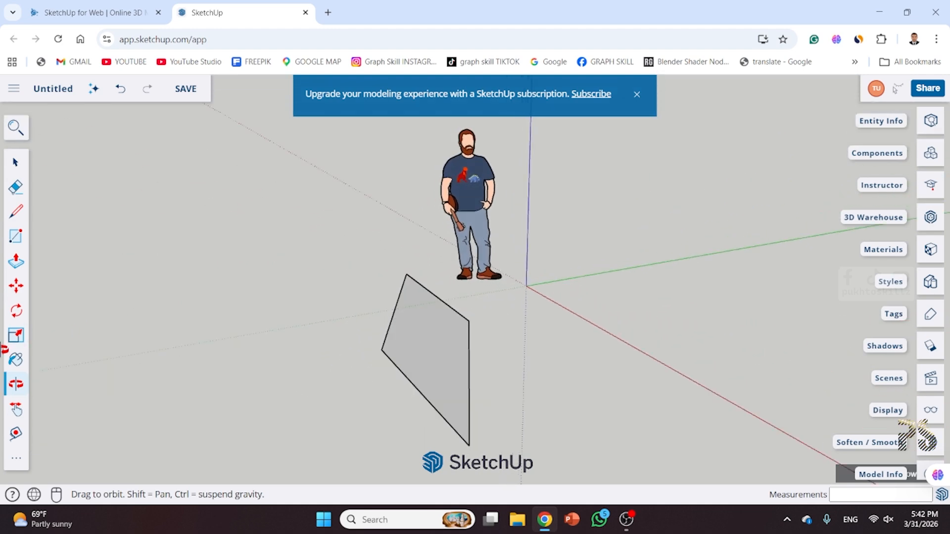
left_click(14, 266)
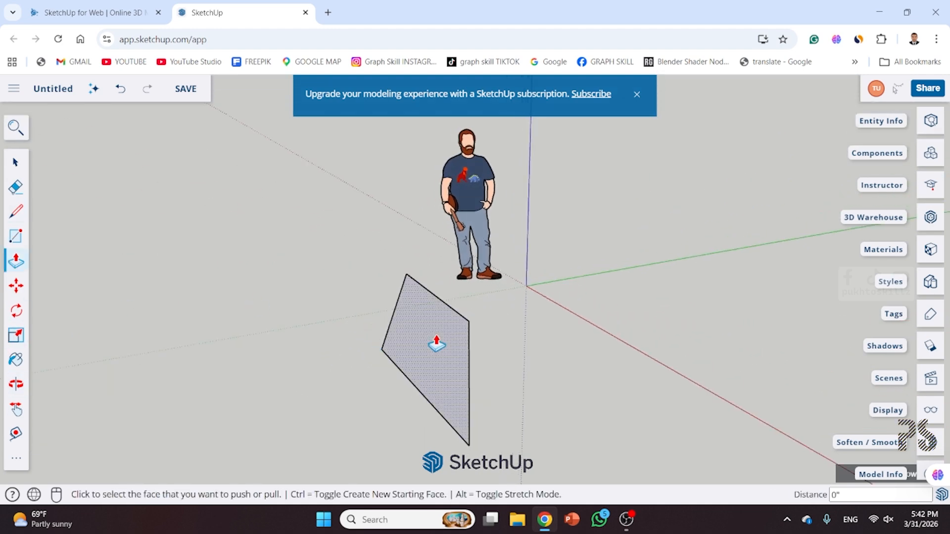
left_click(437, 342)
left_click(193, 394)
middle_click_drag(390, 281, 580, 207)
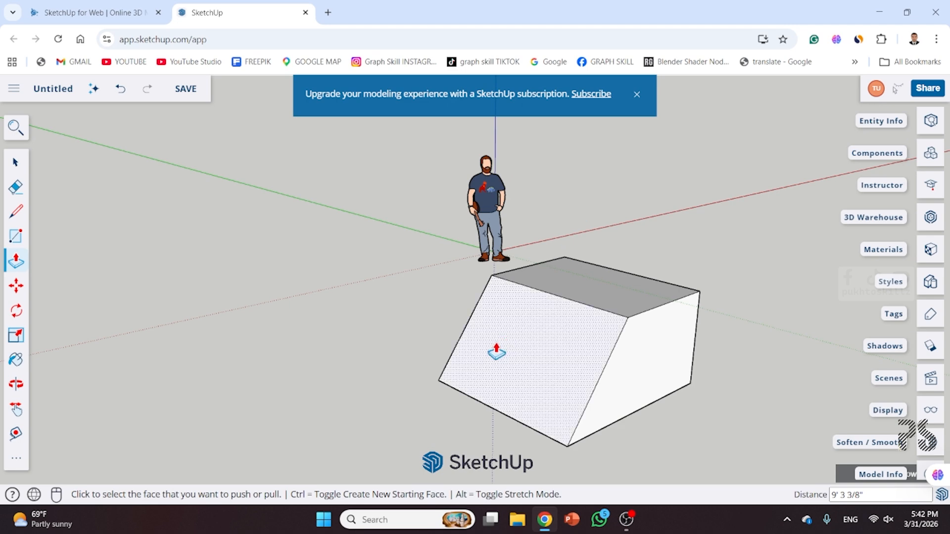
middle_click_drag(482, 304, 258, 246)
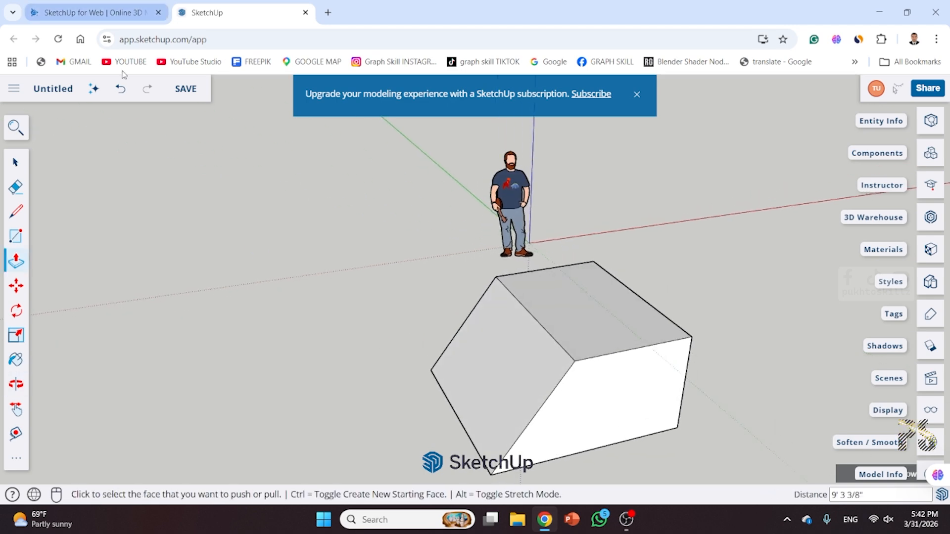
- Close the web modeler without saving the block and launch SketchUp 2024 from the desktop
left_click(305, 12)
left_click(530, 124)
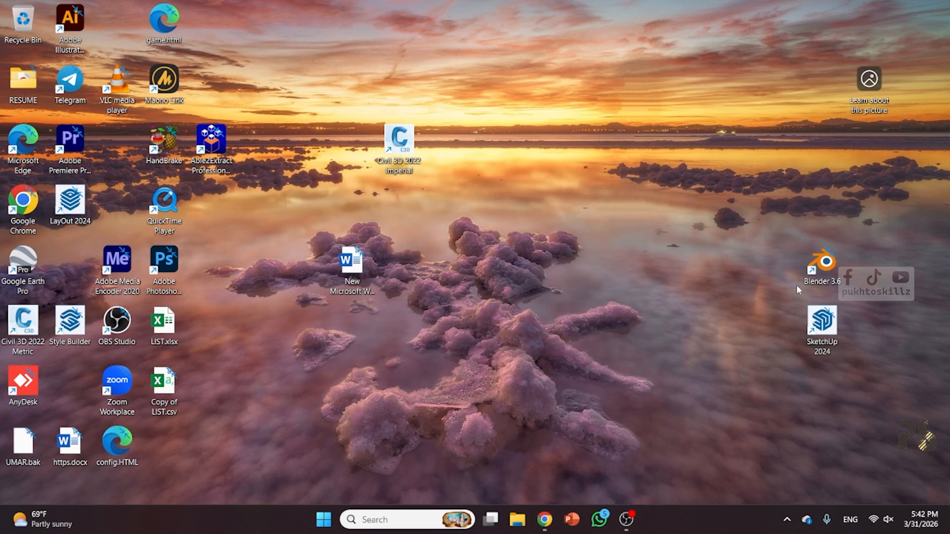
double_click(818, 337)
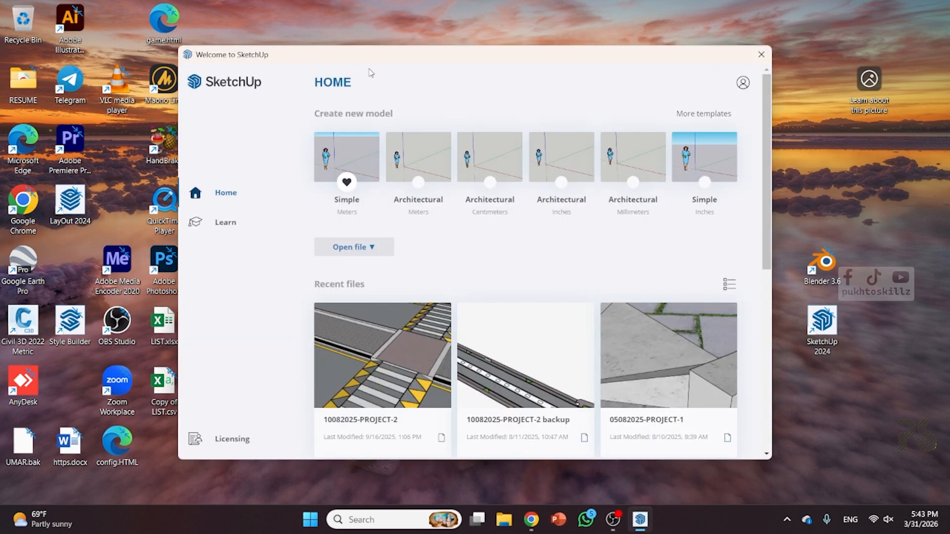
- Look through the recent files and create a new model from the Simple template in meters
mouse_move(430, 47)
left_mouse_down()
mouse_move(430, 38)
mouse_move(359, 30)
left_mouse_up()
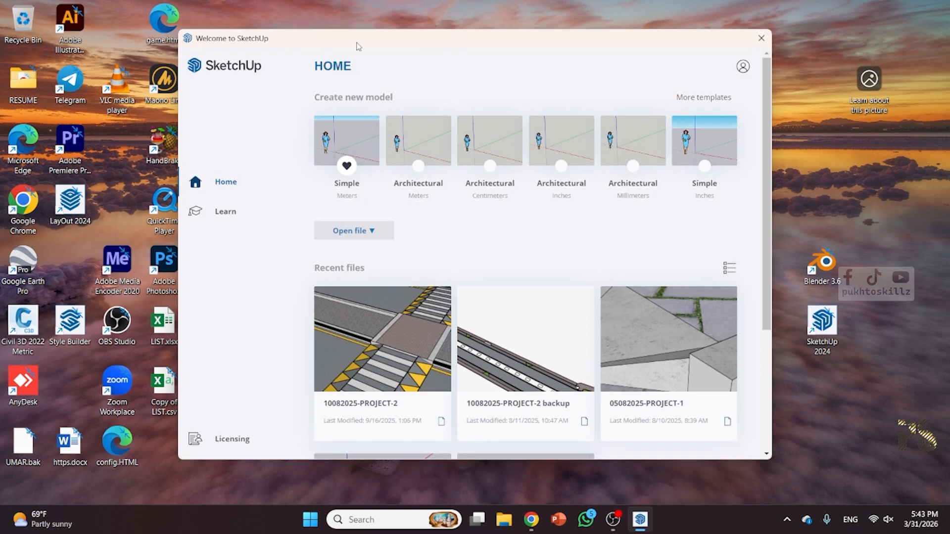
scroll(588, 382, "down", 3)
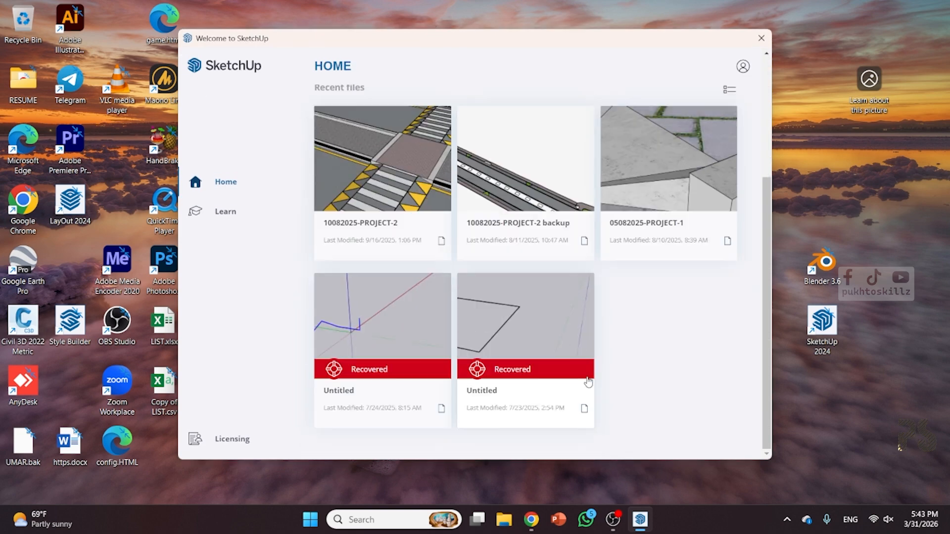
scroll(636, 332, "up", 2)
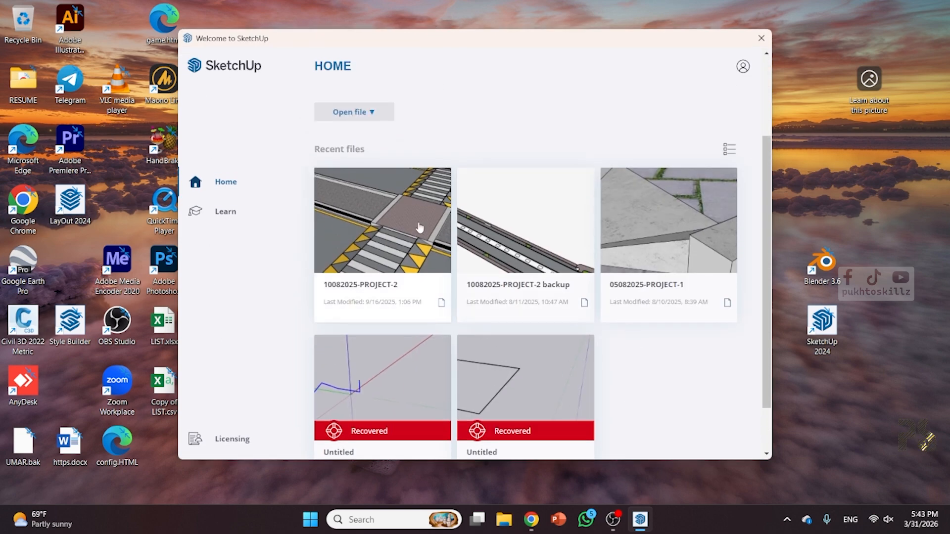
scroll(373, 251, "up", 1)
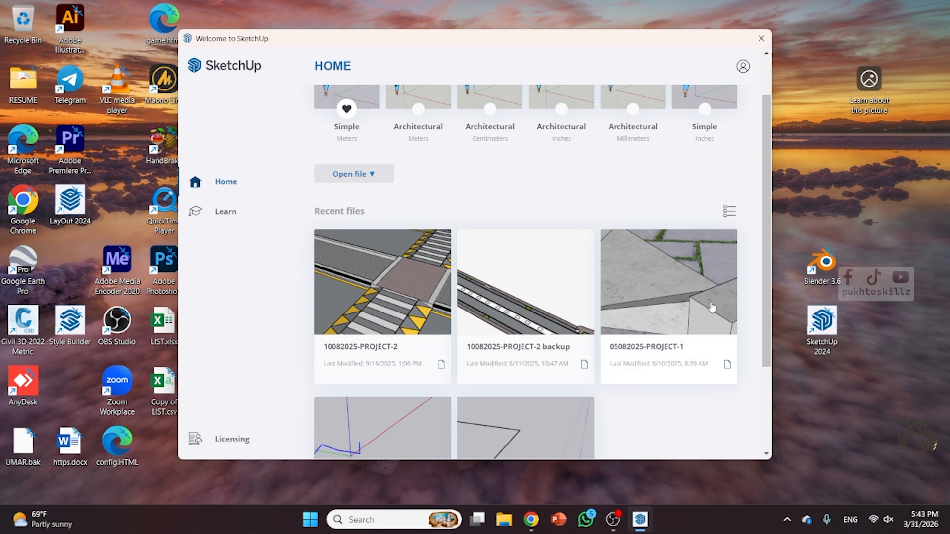
scroll(345, 165, "up", 1)
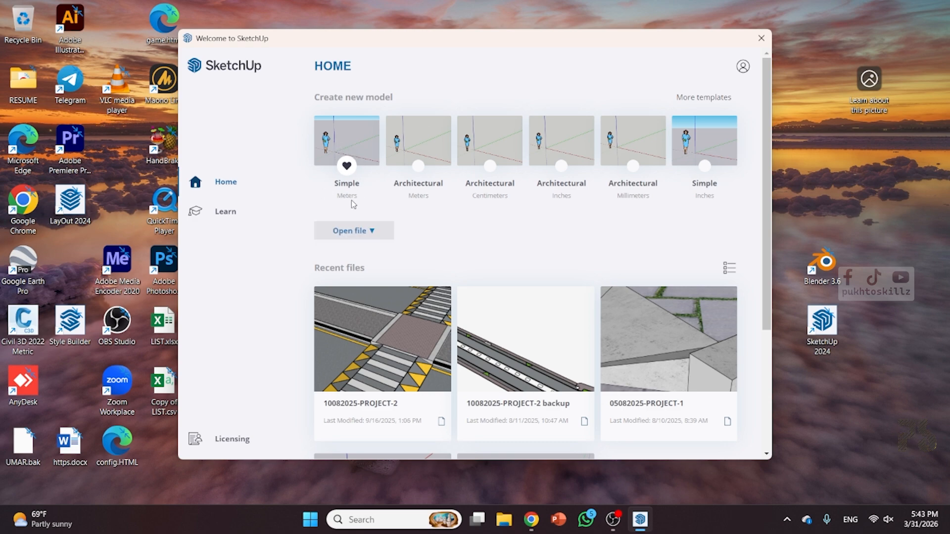
left_click(344, 142)
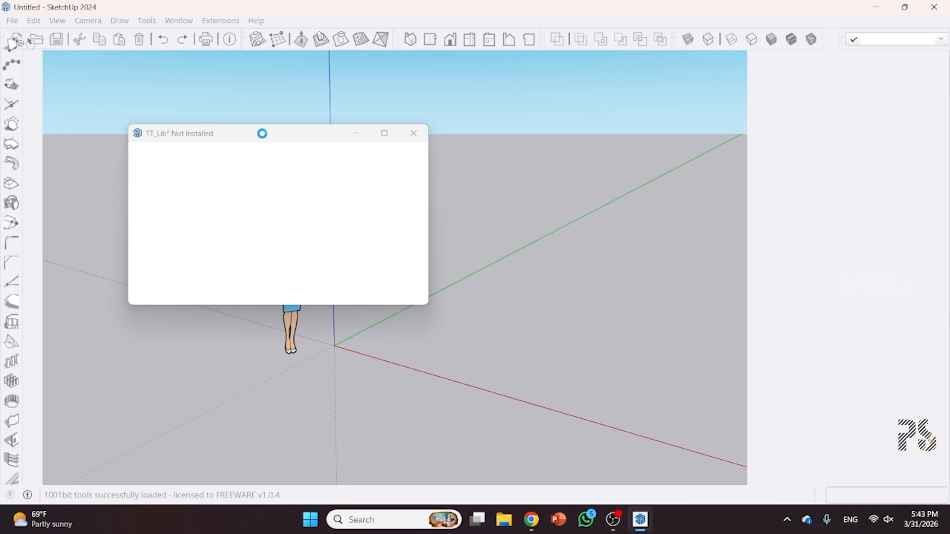
- Dismiss the TT_Lib² Not Installed and D5 LiveSync new version windows to clear the modeling area
left_click(414, 139)
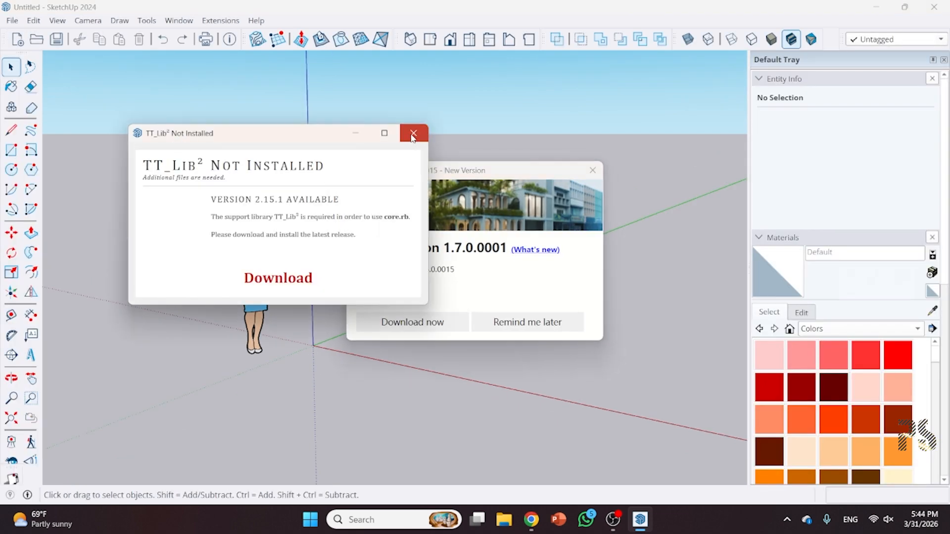
left_click(412, 135)
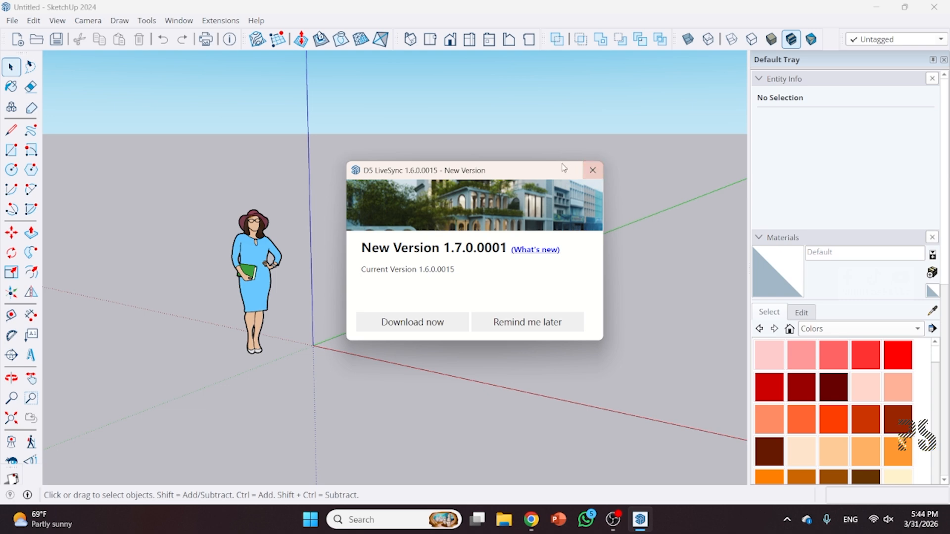
left_click_drag(562, 165, 631, 195)
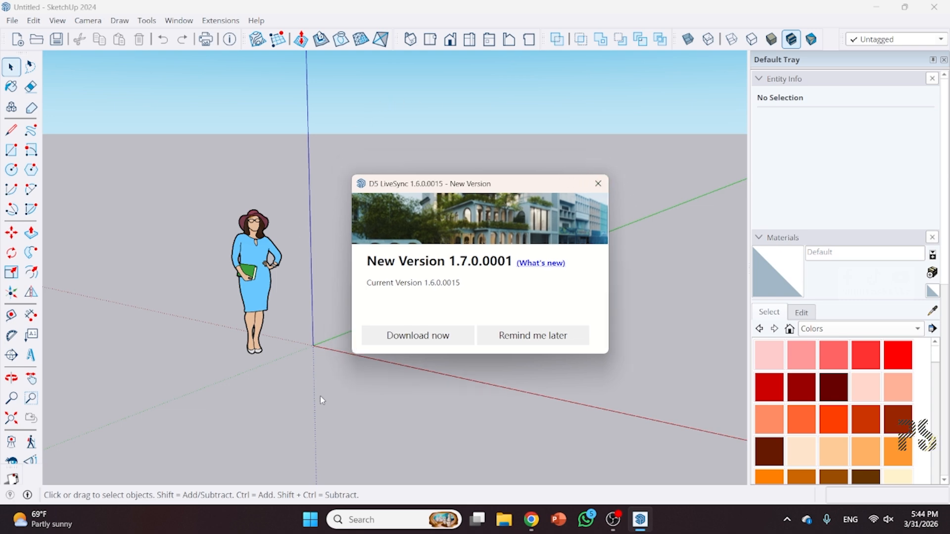
left_click(595, 191)
scroll(593, 248, "down", 4)
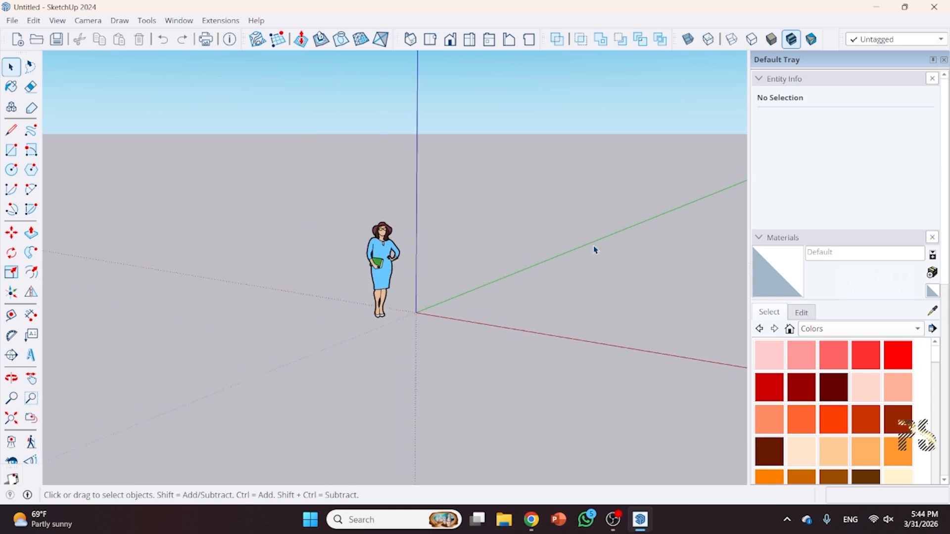
middle_click_drag(543, 258, 526, 126)
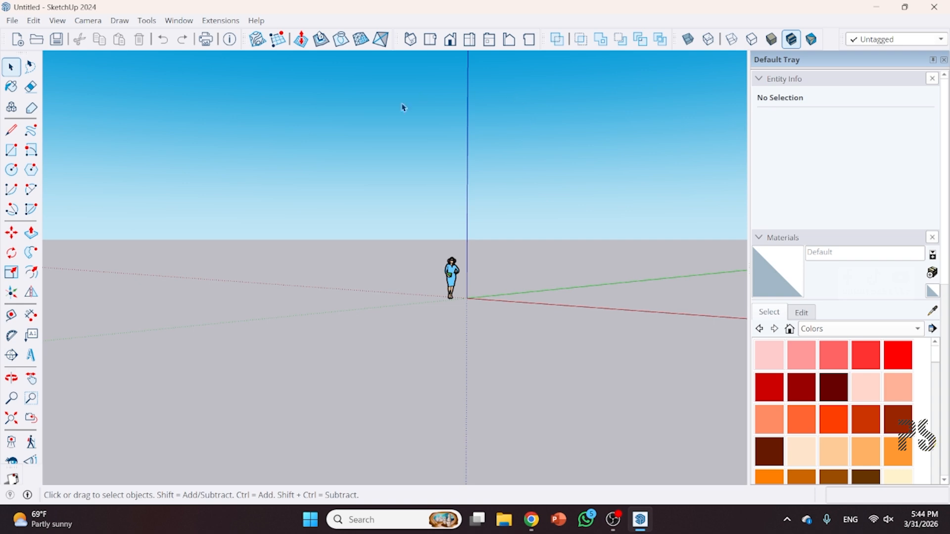
- Select the standing scale figure beside the axes origin and delete it from the model
middle_click_drag(533, 230, 495, 308)
scroll(465, 297, "up", 5)
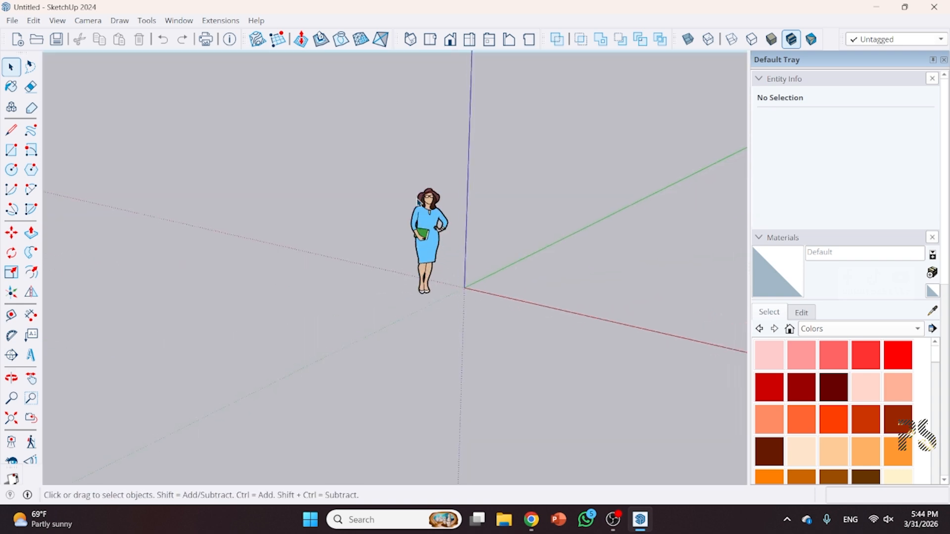
left_click(427, 233)
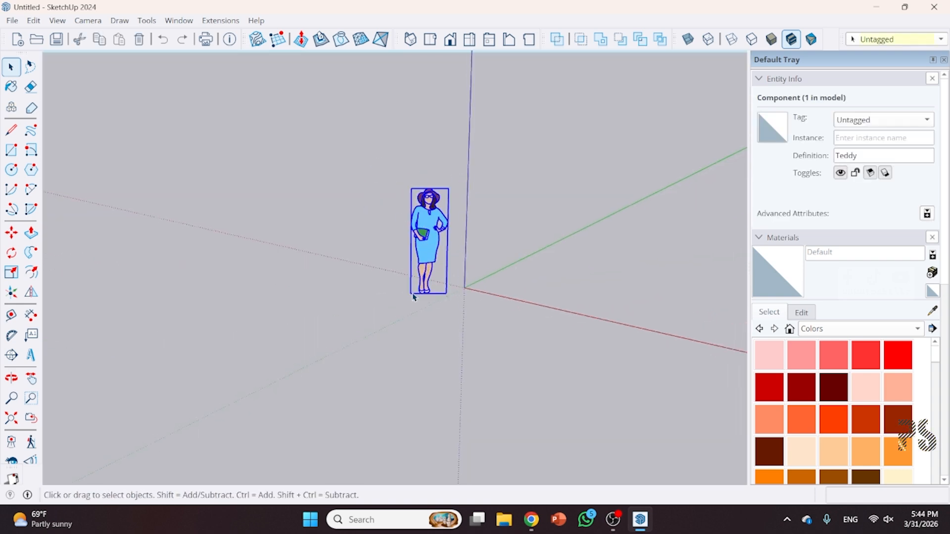
scroll(415, 297, "up", 3)
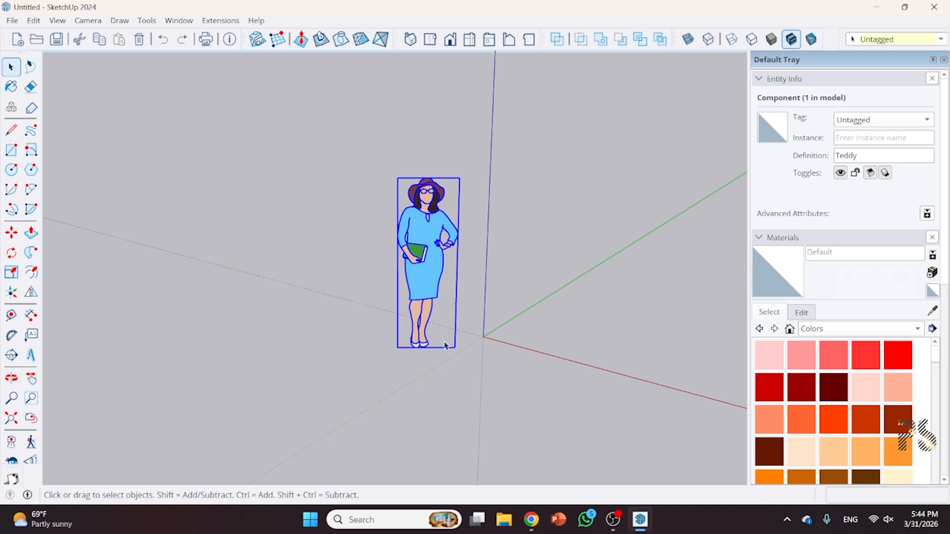
left_click(461, 359)
left_click(439, 258)
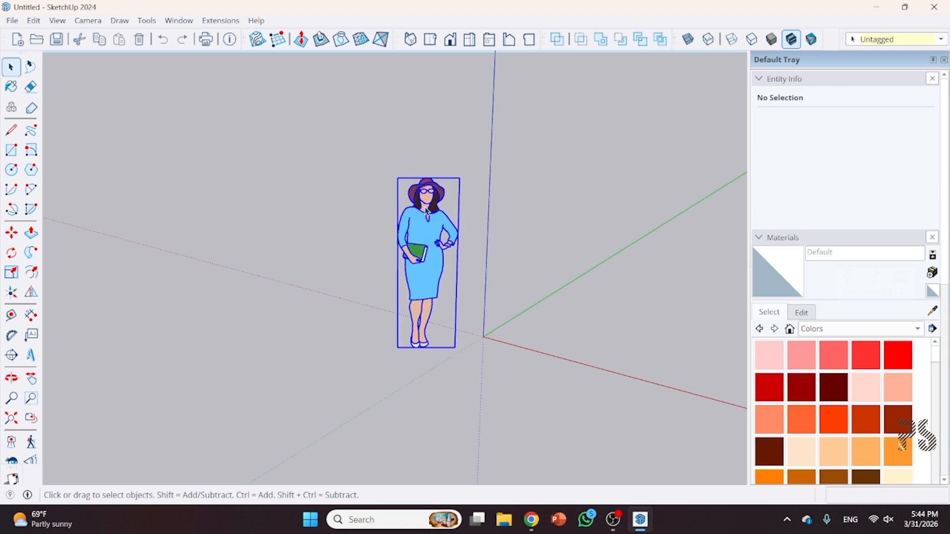
middle_click_drag(365, 300, 423, 305)
middle_click_drag(355, 207, 483, 350)
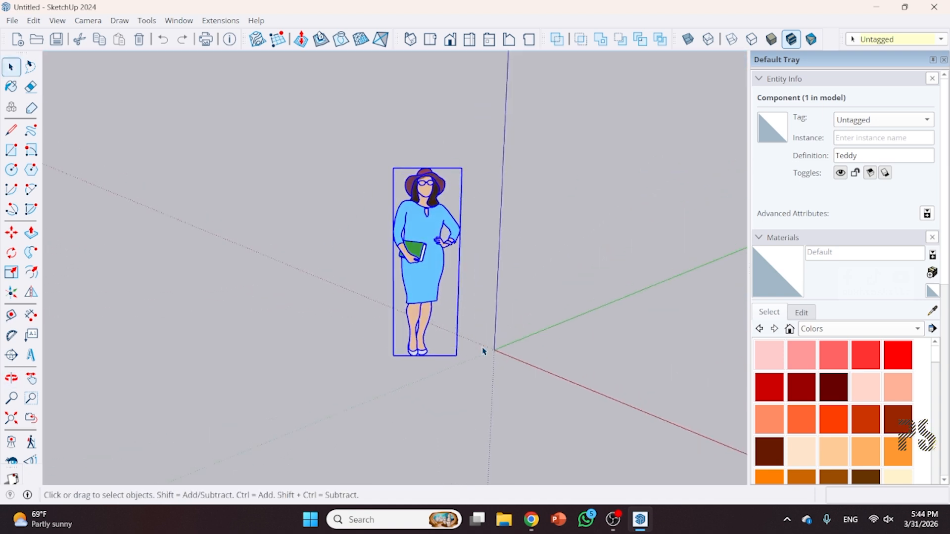
key("Delete")
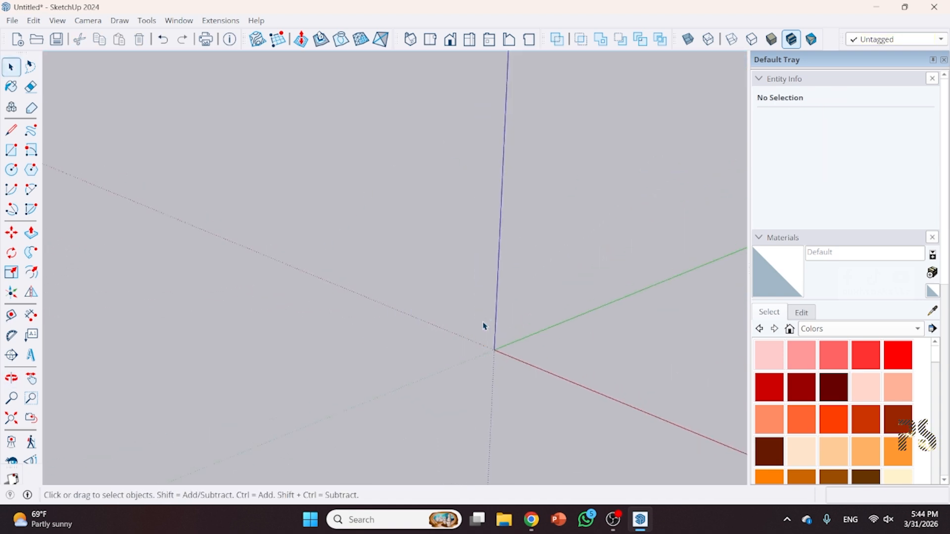
key("ctrl+z")
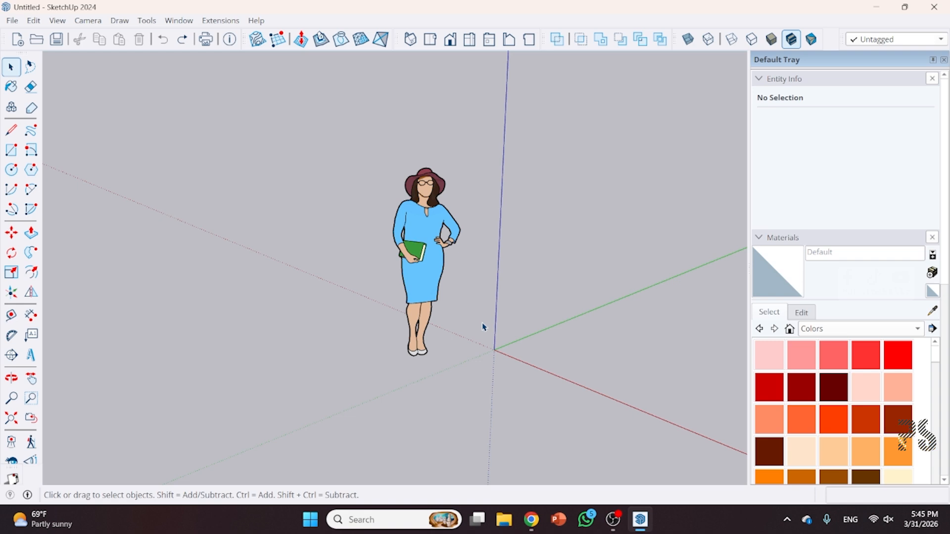
left_click(416, 250)
key("Delete")
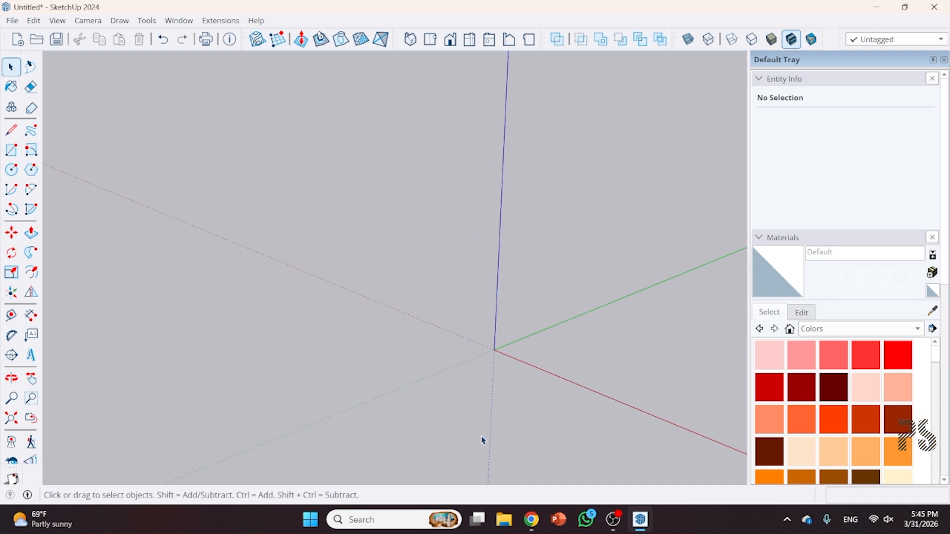
- Draw a rectangle about 1.64 m by 1.13 m flat on the ground around the axes origin
middle_click_drag(525, 374, 422, 352)
scroll(422, 351, "down", 2)
middle_click_drag(74, 316, 151, 328)
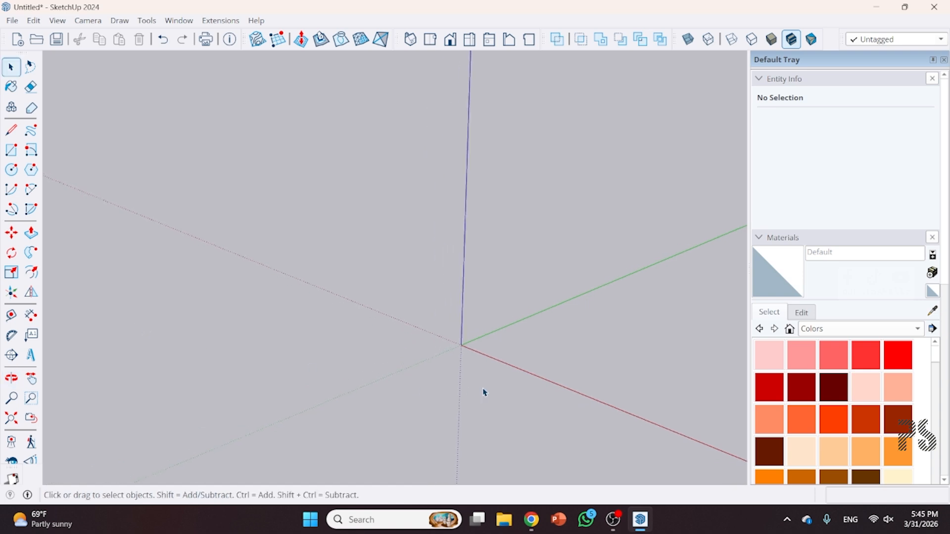
scroll(481, 367, "up", 2)
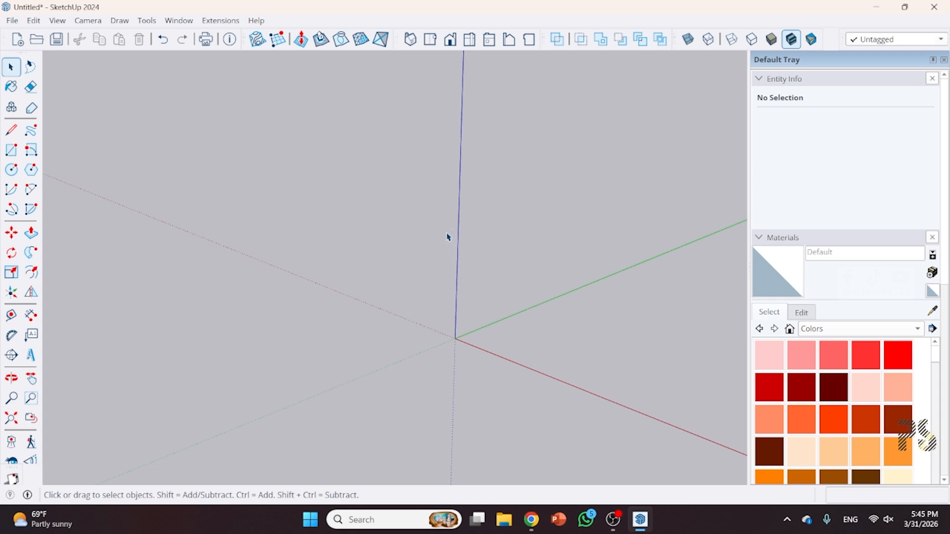
middle_click_drag(500, 261, 458, 269)
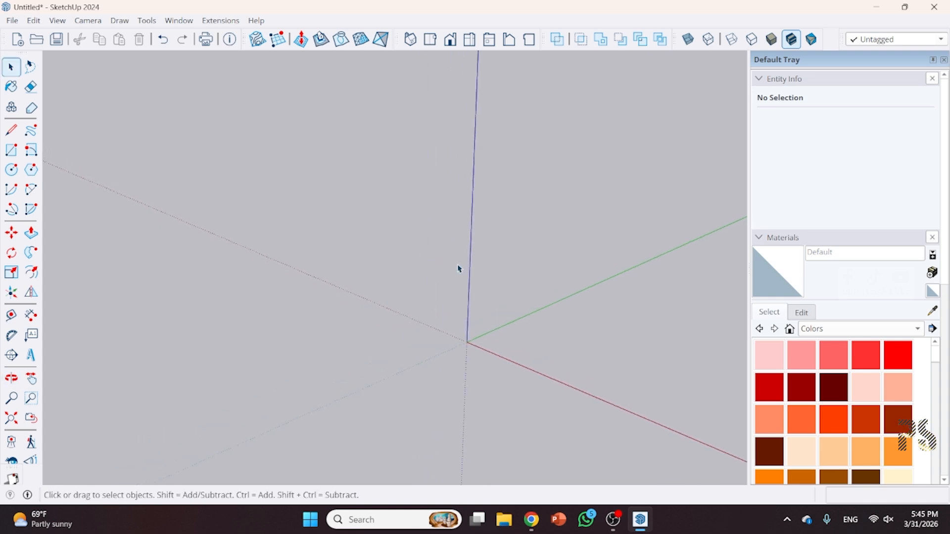
left_click(11, 150)
left_click(457, 326)
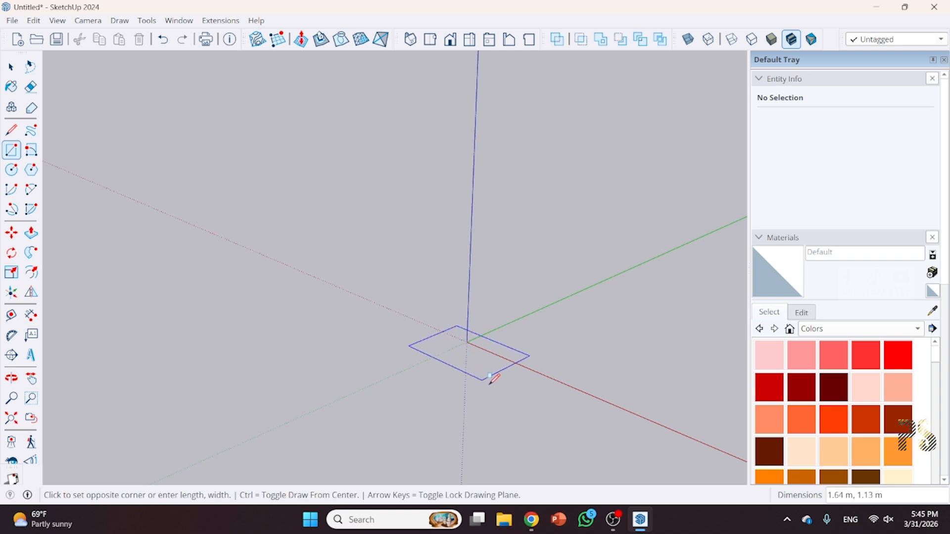
left_click(490, 384)
left_click(11, 66)
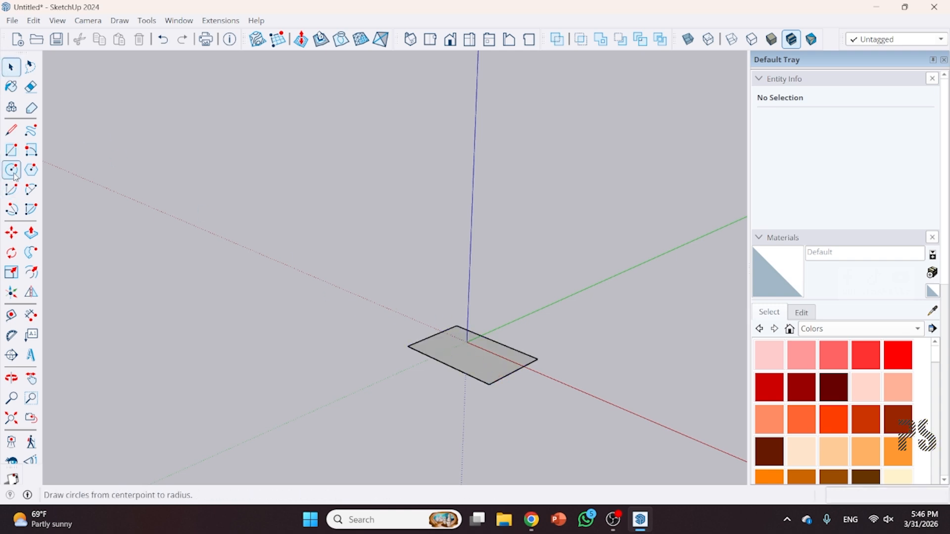
- Push/Pull the ground rectangle upward about 1.94 m into a solid block
left_click(31, 233)
left_click(426, 348)
left_click(459, 234)
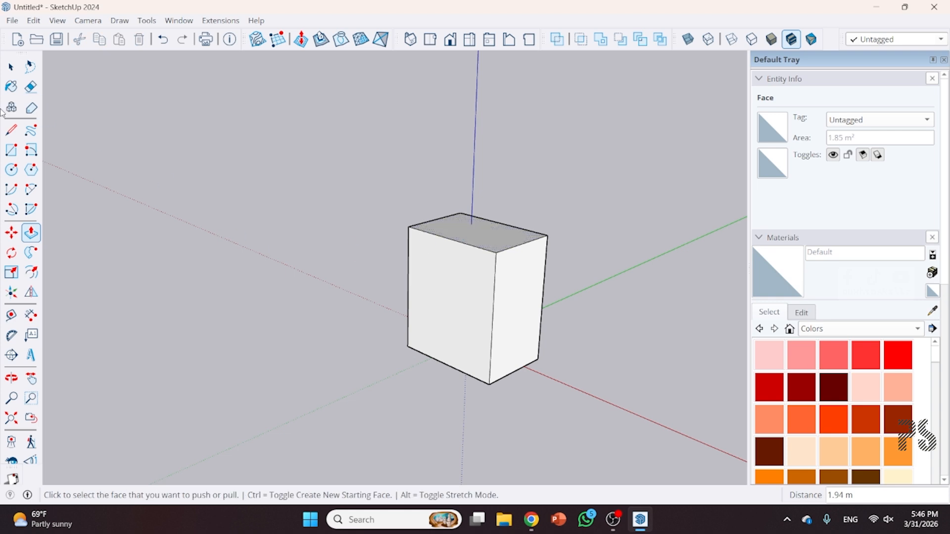
key("space")
- Orbit around the new block and zoom in and out to examine its side and top faces
middle_click_drag(482, 294, 424, 334)
left_click(449, 290)
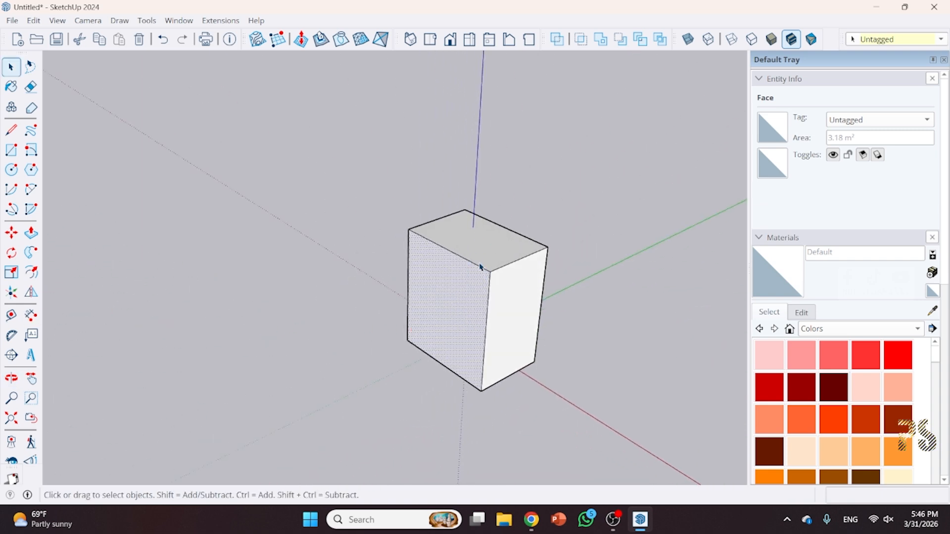
mouse_move(479, 268)
middle_mouse_down()
mouse_move(236, 239)
mouse_move(359, 246)
middle_mouse_up()
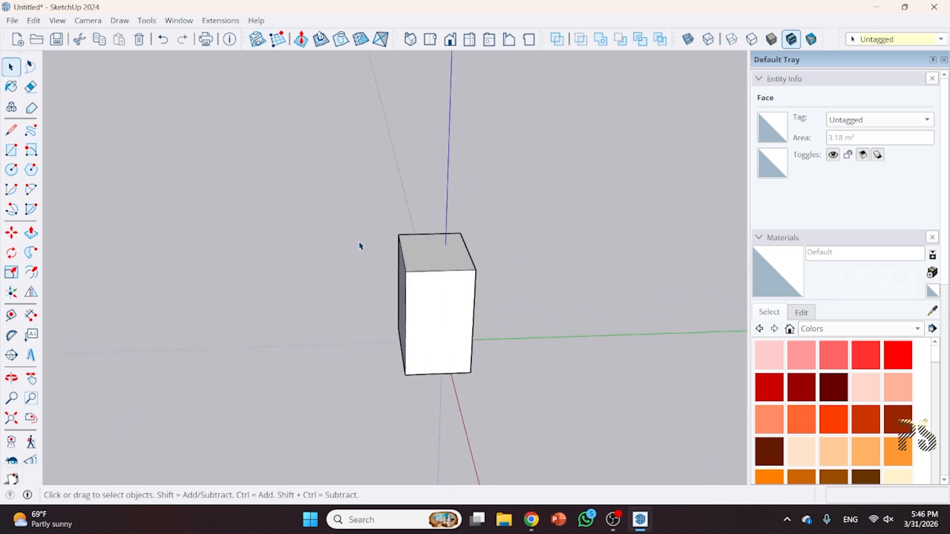
scroll(492, 291, "down", 3)
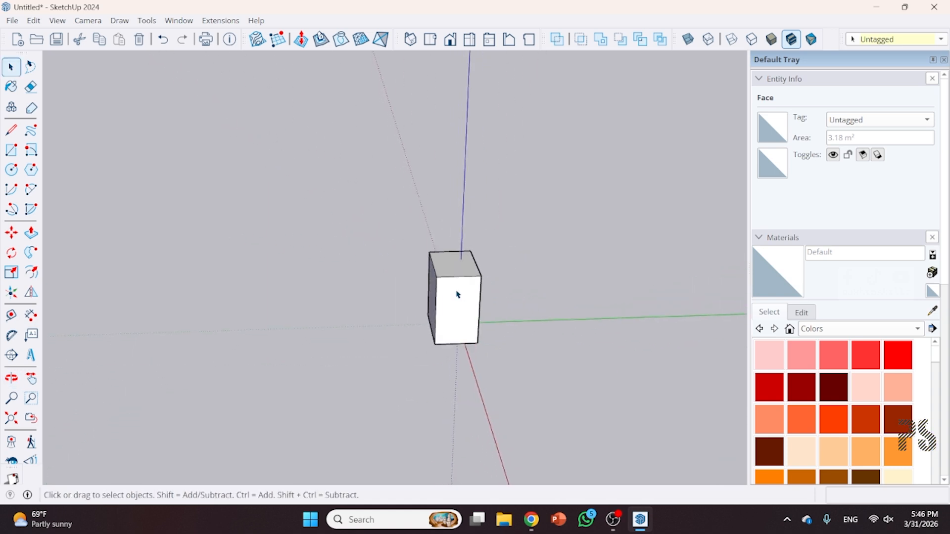
scroll(456, 294, "down", 1)
scroll(456, 294, "up", 3)
scroll(456, 294, "down", 2)
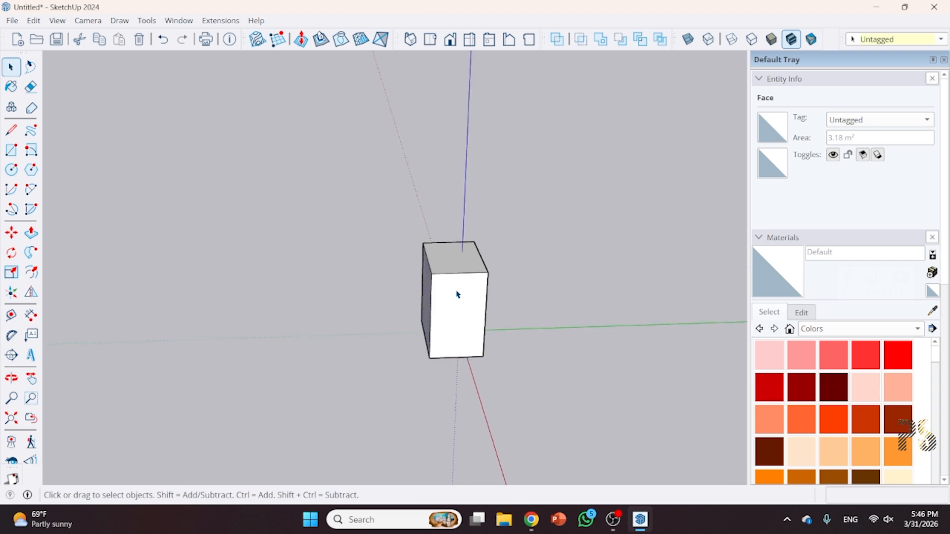
scroll(457, 294, "down", 1)
scroll(456, 282, "up", 4)
scroll(422, 277, "down", 1)
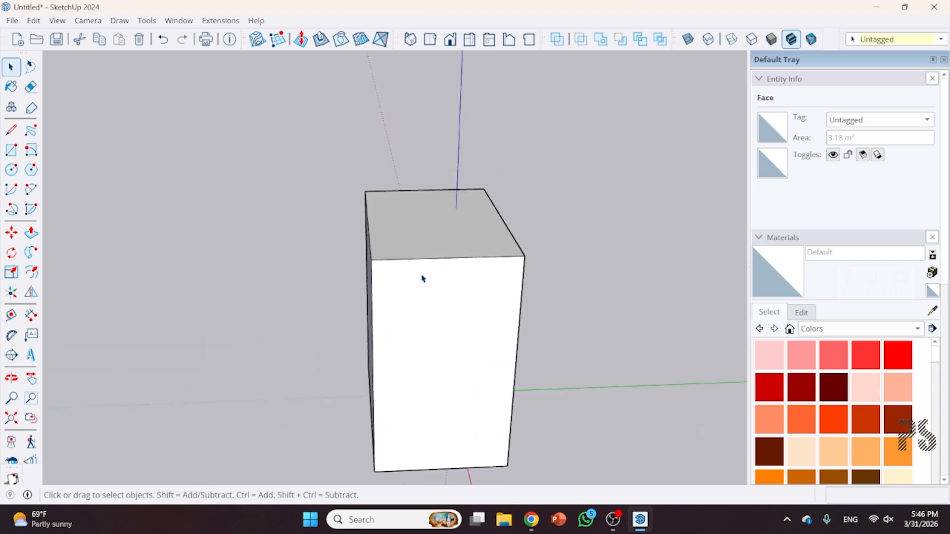
scroll(422, 278, "down", 2)
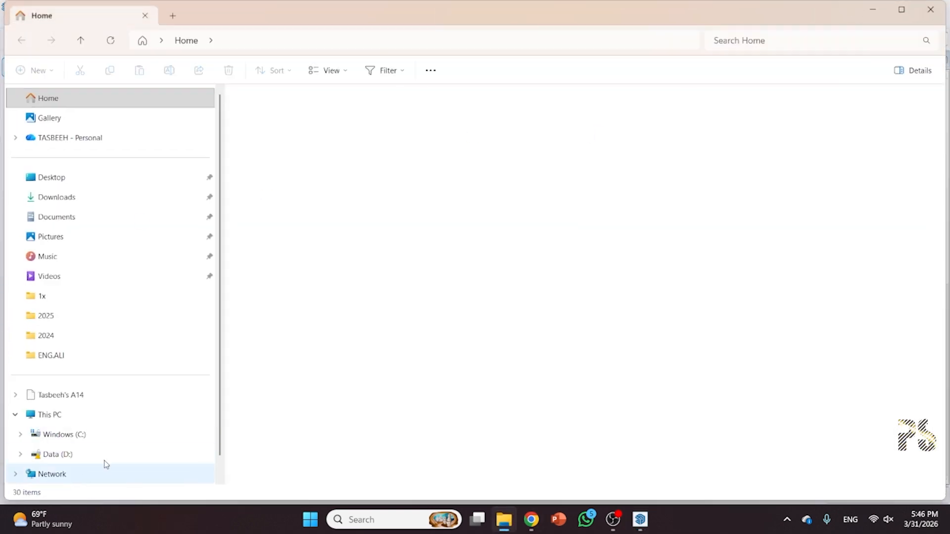
left_click(99, 454)
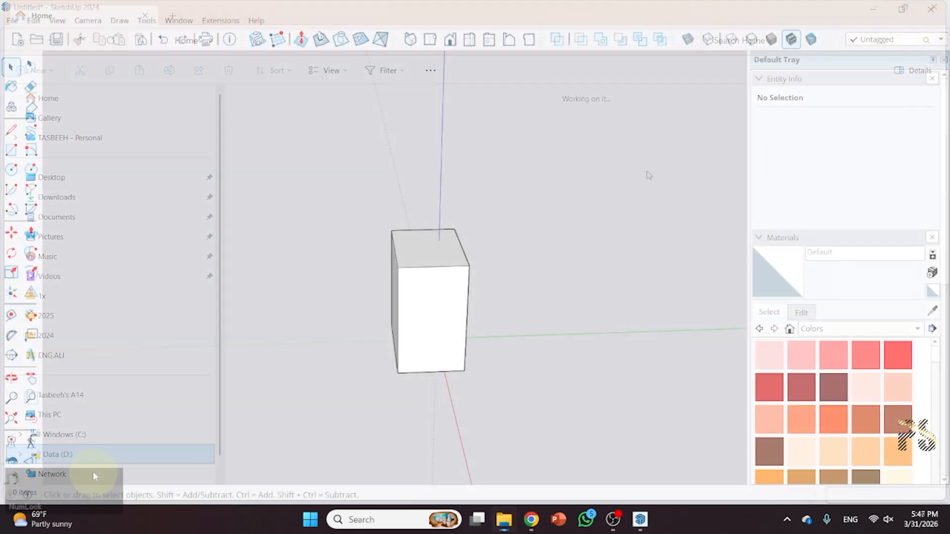
left_click(118, 405)
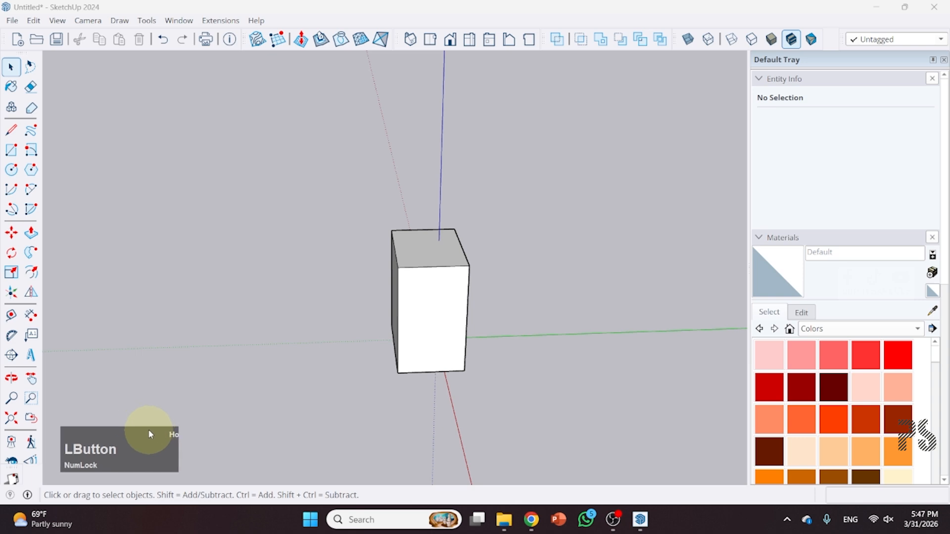
left_click(345, 342)
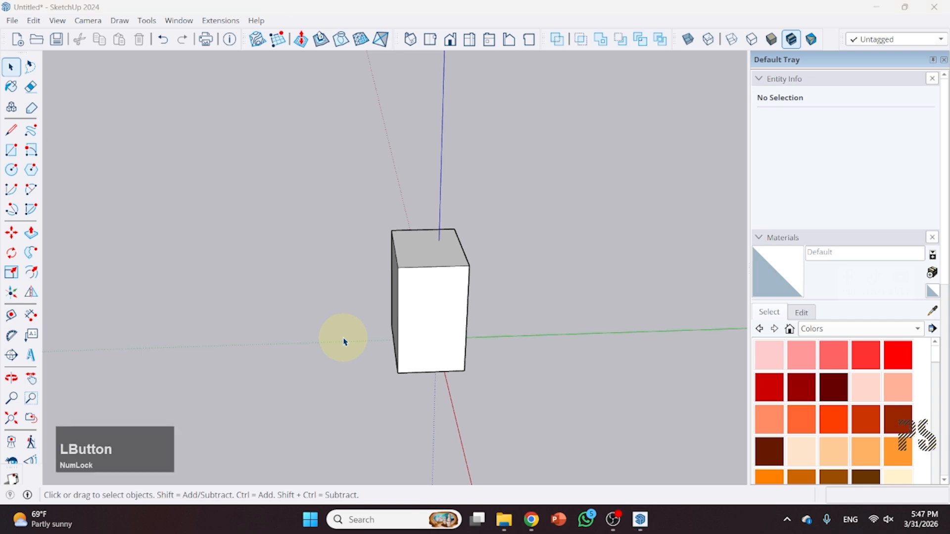
right_click(344, 341)
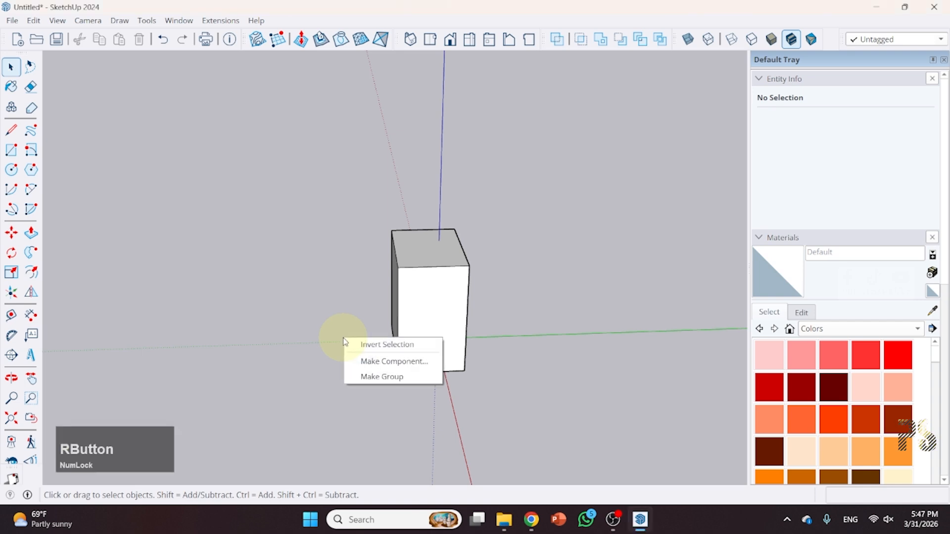
middle_click(340, 280)
- View the block from closer and farther away by zooming repeatedly around its side edge
scroll(345, 278, "down", 2)
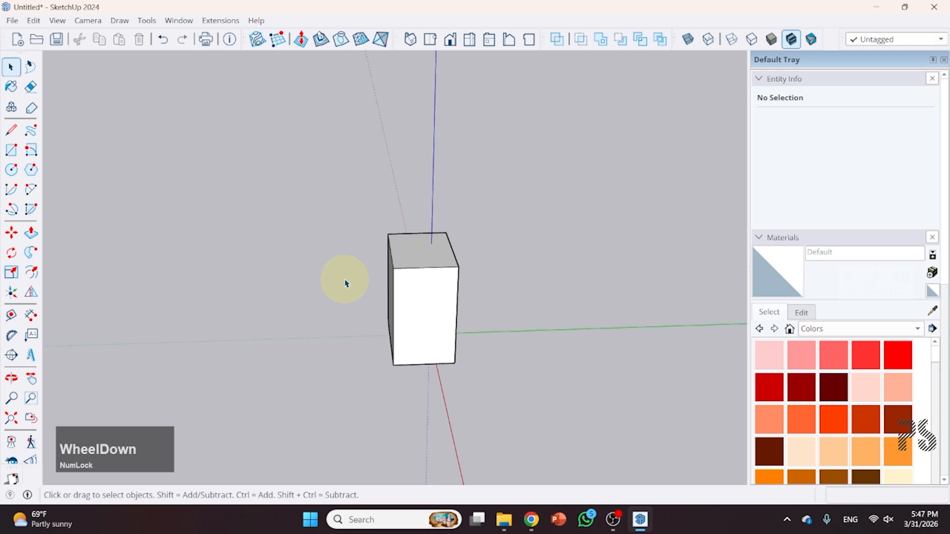
middle_click_drag(346, 277, 382, 282)
scroll(382, 282, "down", 2)
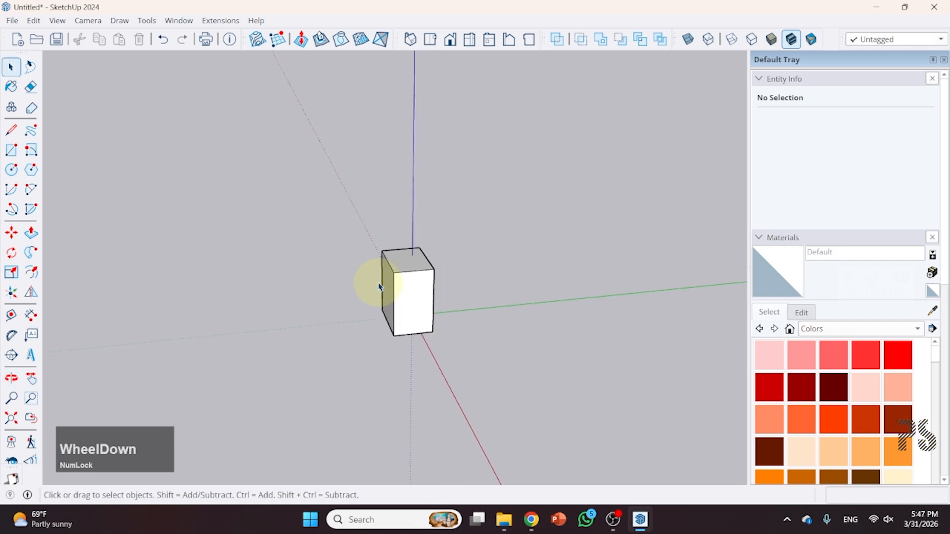
scroll(379, 286, "up", 3)
scroll(378, 286, "down", 2)
scroll(379, 286, "up", 4)
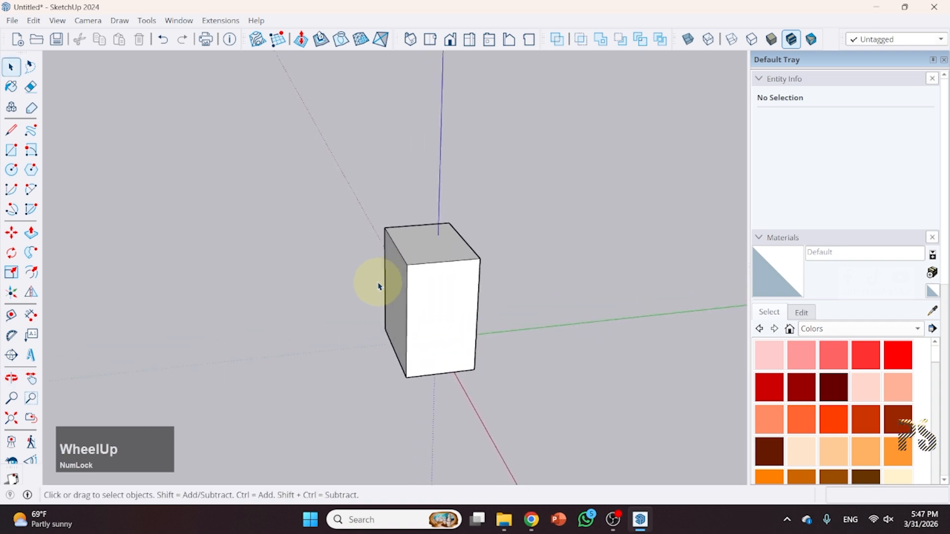
scroll(379, 286, "down", 2)
scroll(380, 286, "up", 3)
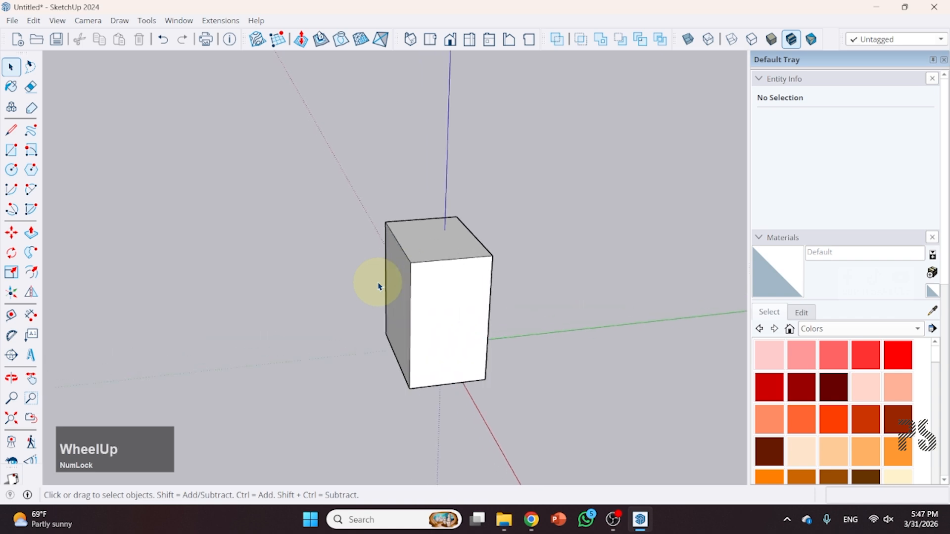
scroll(379, 287, "down", 2)
scroll(380, 286, "up", 1)
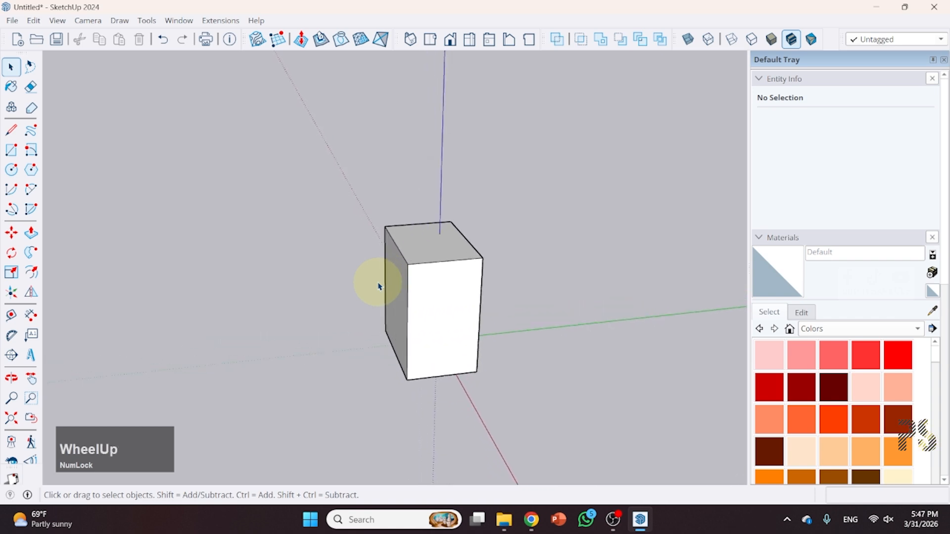
key("z")
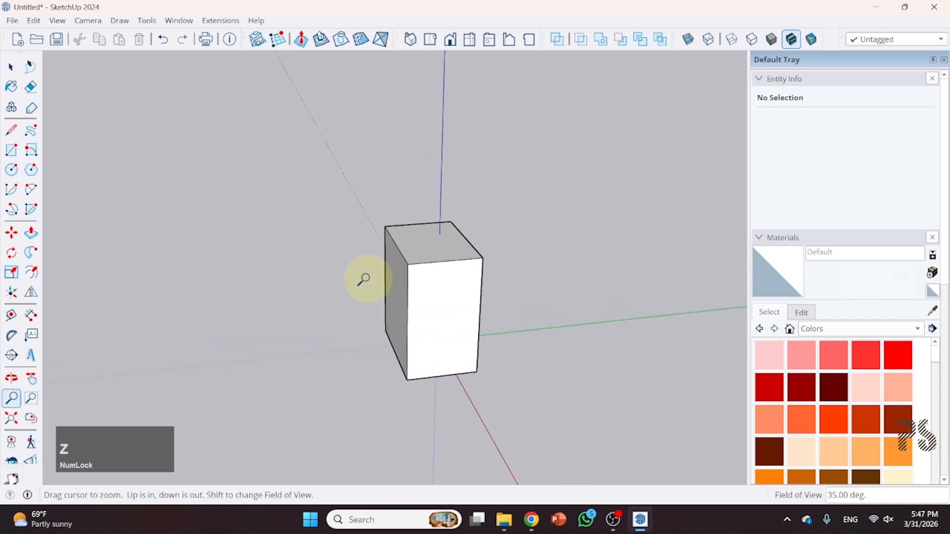
key("a")
key("s")
key("q")
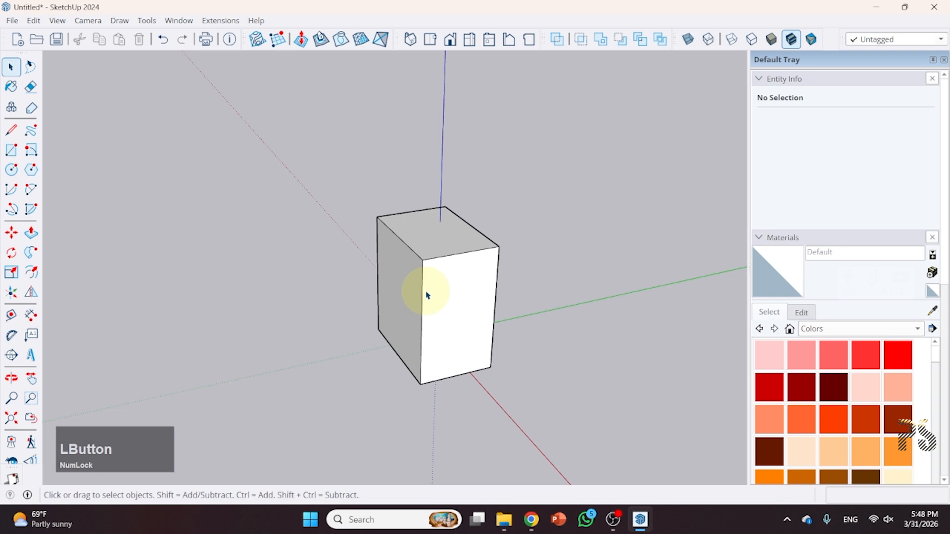
- Orbit around the block to see its other sides and from higher up, and zoom and pan the view
middle_click_drag(430, 287, 242, 310)
middle_click_drag(394, 297, 80, 315)
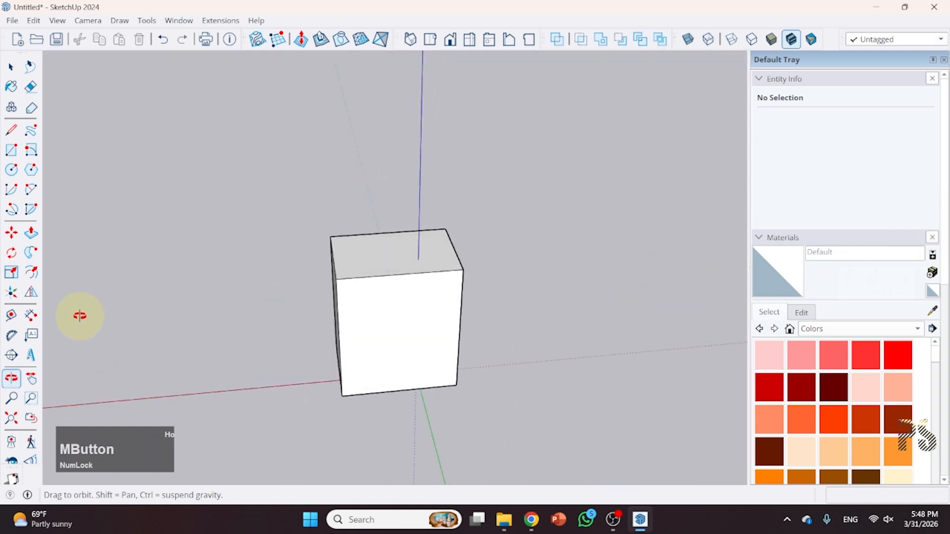
middle_click_drag(384, 291, 386, 360)
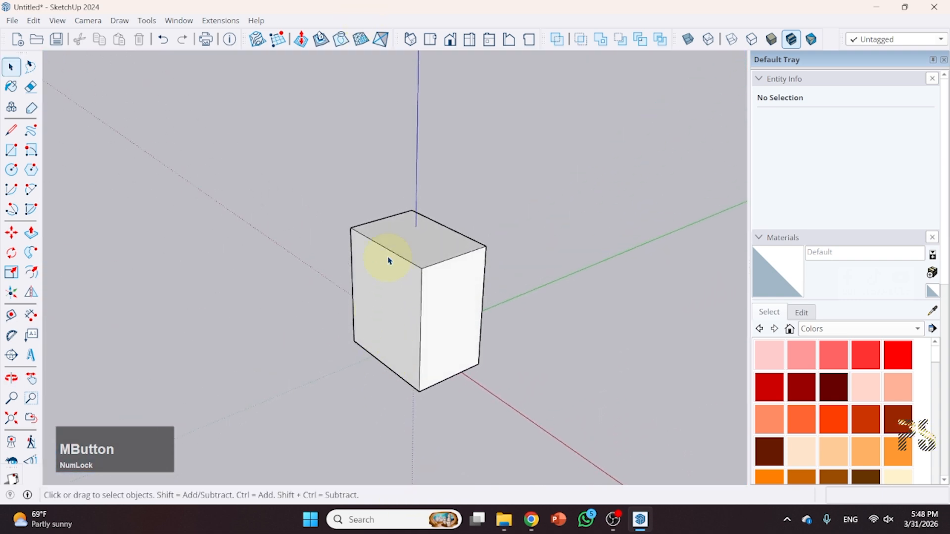
scroll(379, 278, "up", 2)
scroll(433, 269, "down", 3)
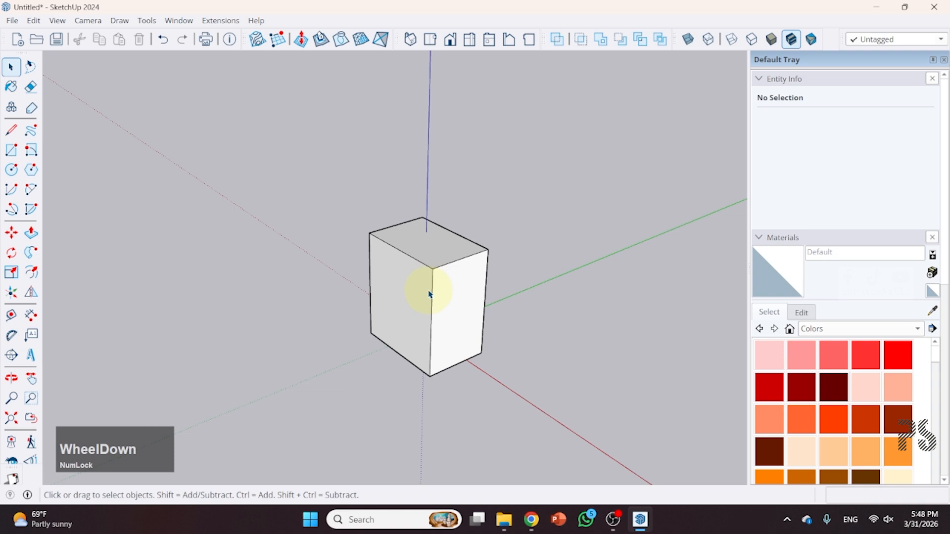
mouse_move(428, 290)
middle_mouse_down("shift")
mouse_move(572, 282)
mouse_move(424, 278)
middle_mouse_up("shift")
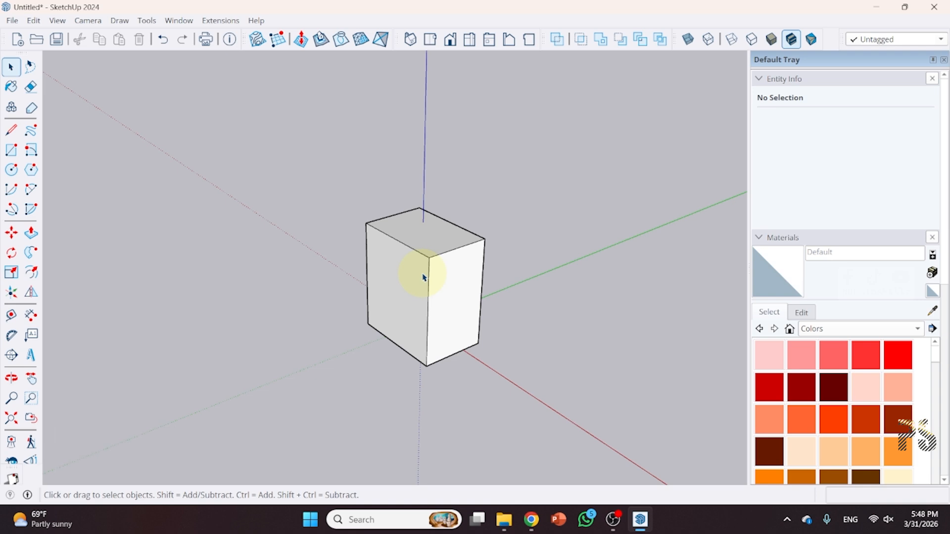
- Pan the view several times so the block shifts across the screen, and orbit to see its side face more directly
key("Num_Lock")
key("shift")
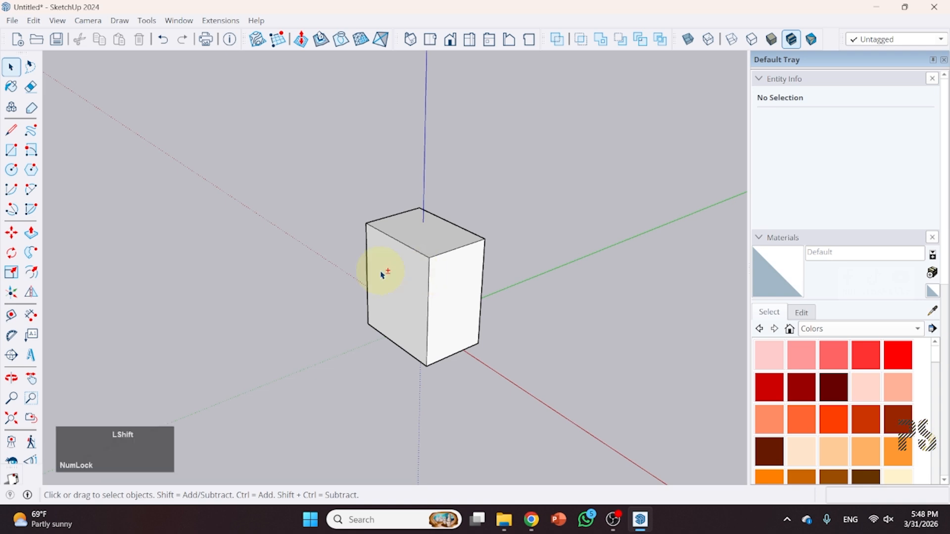
middle_click_drag(382, 273, 114, 297)
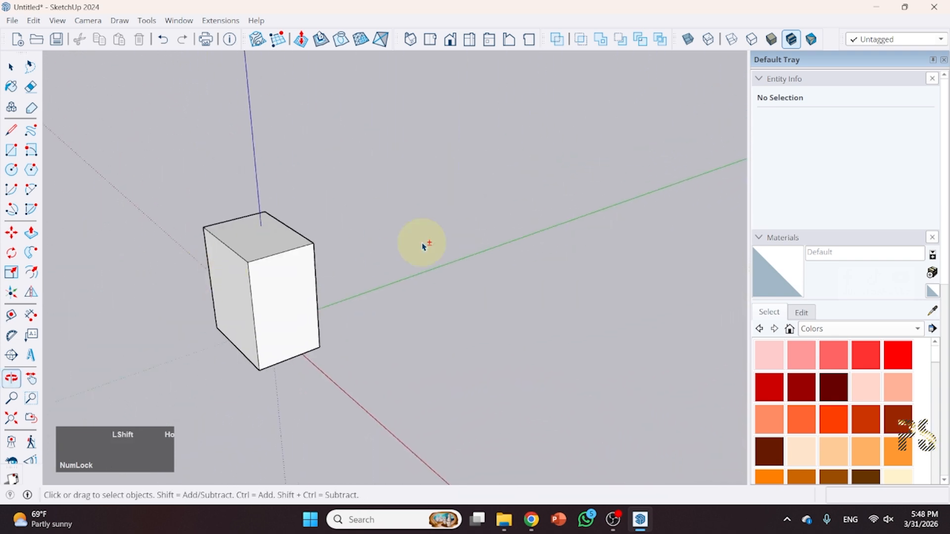
scroll(614, 219, "down", 3)
middle_click_drag(448, 261, 54, 416, "shift")
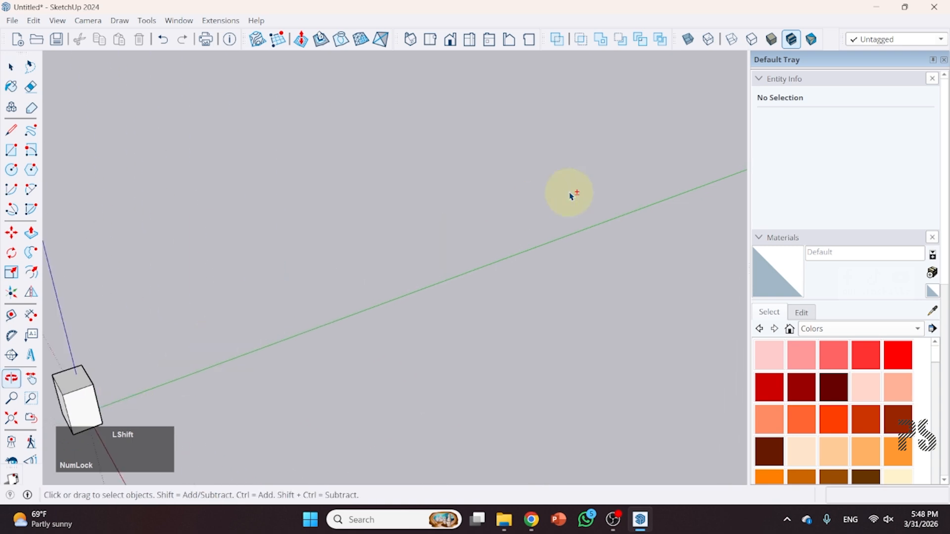
middle_click_drag(574, 195, 322, 290, "shift")
middle_click_drag(618, 172, 311, 280, "shift")
middle_click_drag(534, 194, 294, 282, "shift")
middle_click_drag(381, 218, 414, 214)
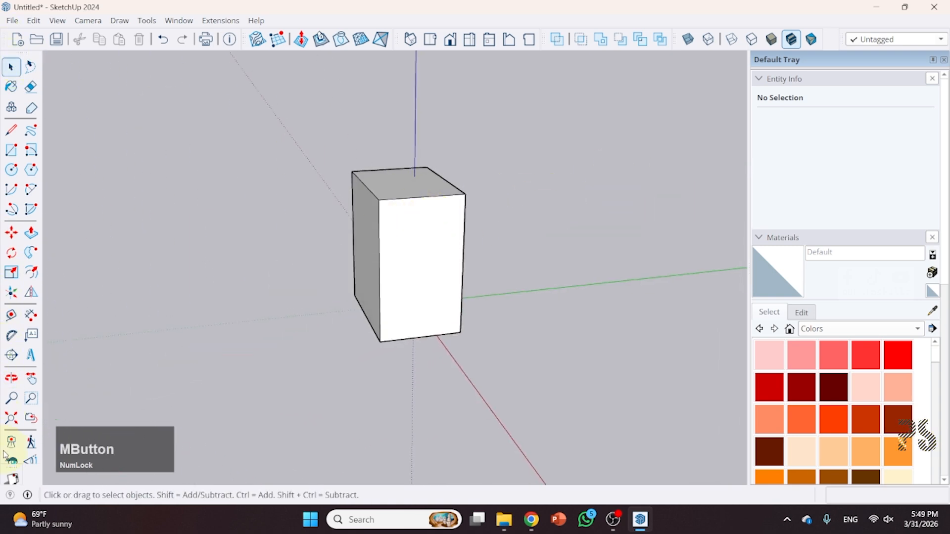
scroll(4, 455, "down", 1)
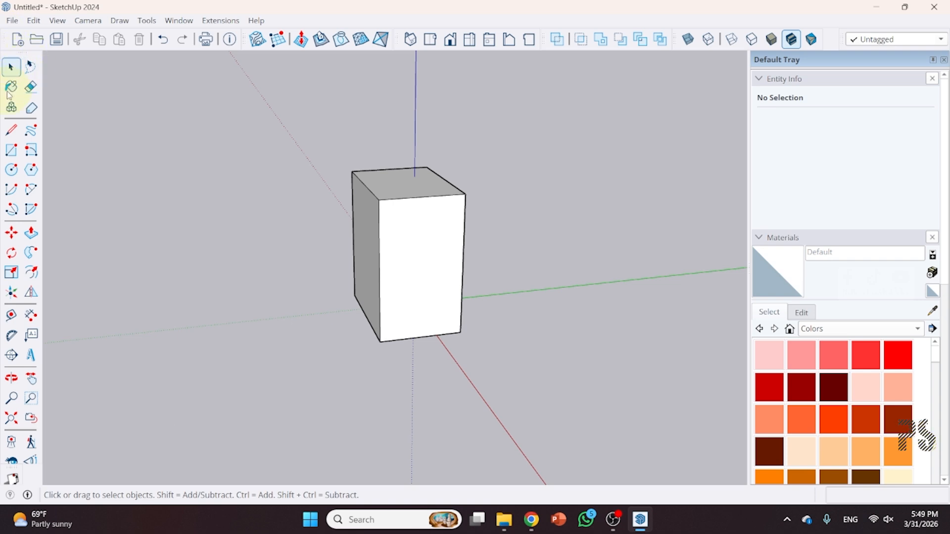
- Select the block's two visible side faces one at a time, and the vertical edge between them
left_click(389, 248)
middle_click_drag(366, 252, 388, 239)
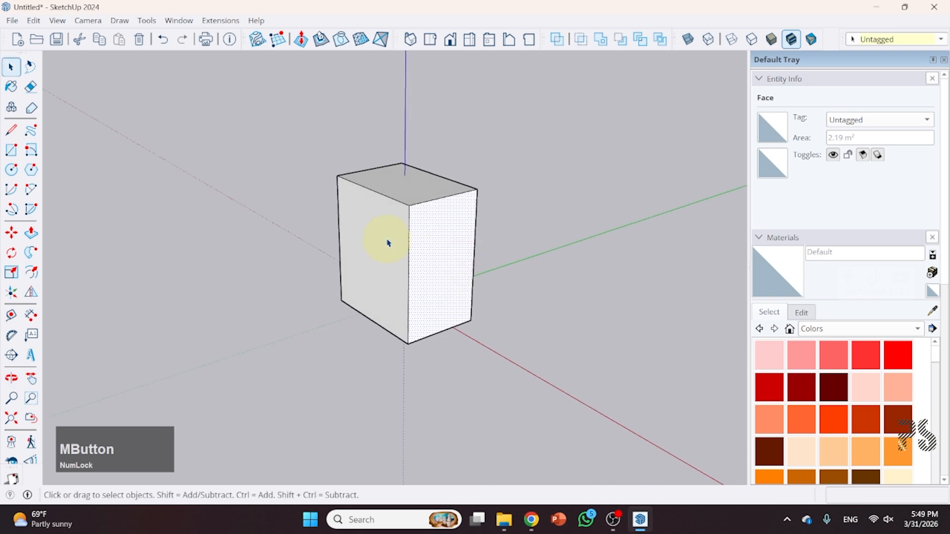
left_click(388, 240)
scroll(377, 254, "up", 1)
scroll(377, 253, "up", 1)
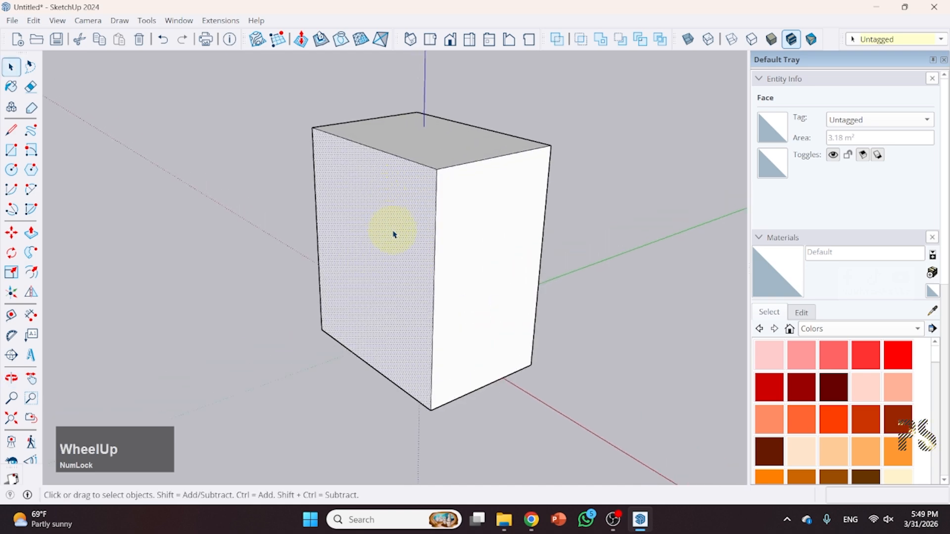
left_click(436, 257)
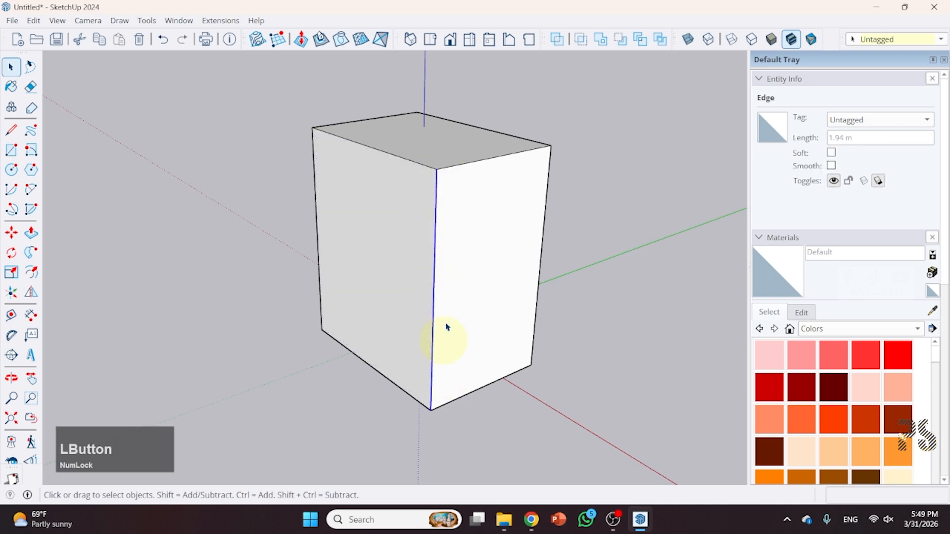
- Delete the block's top edge above the narrower side face, and undo the deletion
left_click(460, 168)
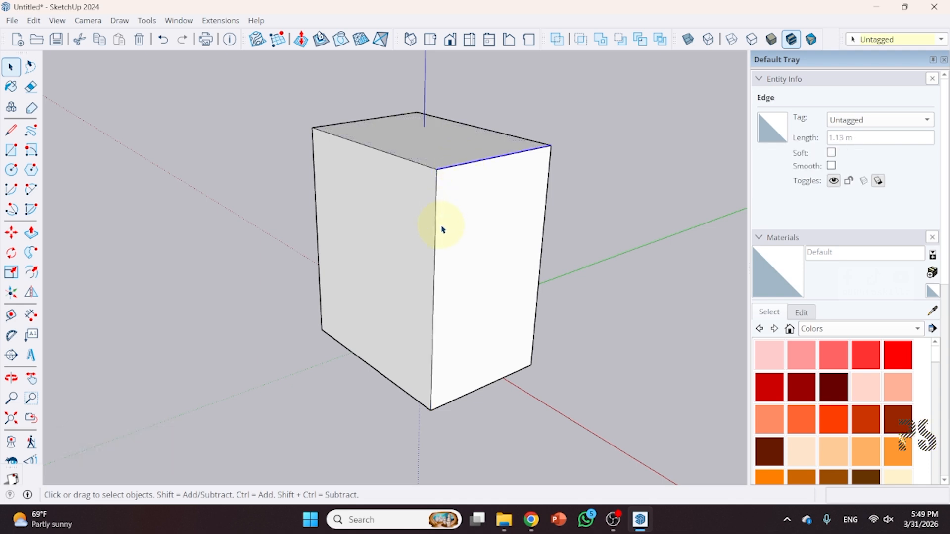
key("Delete")
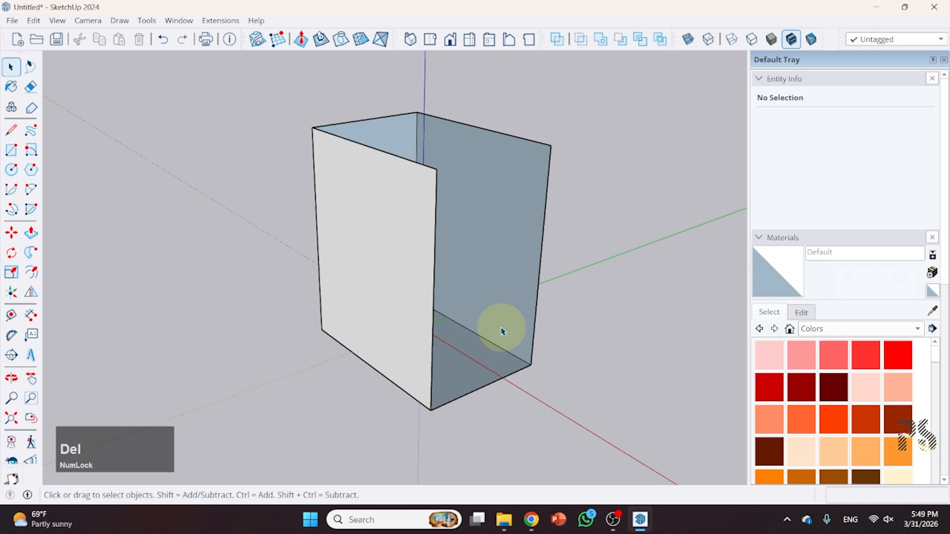
middle_click_drag(501, 331, 433, 193)
key("ctrl+z")
- Delete only the block's wider side face, look inside the open block, and undo the deletion
left_click(427, 162)
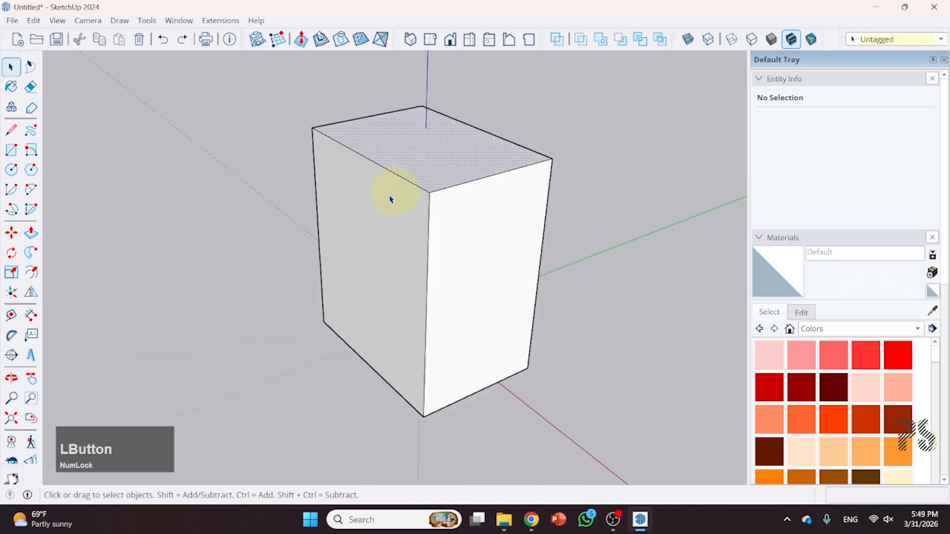
left_click(365, 227)
key("Delete")
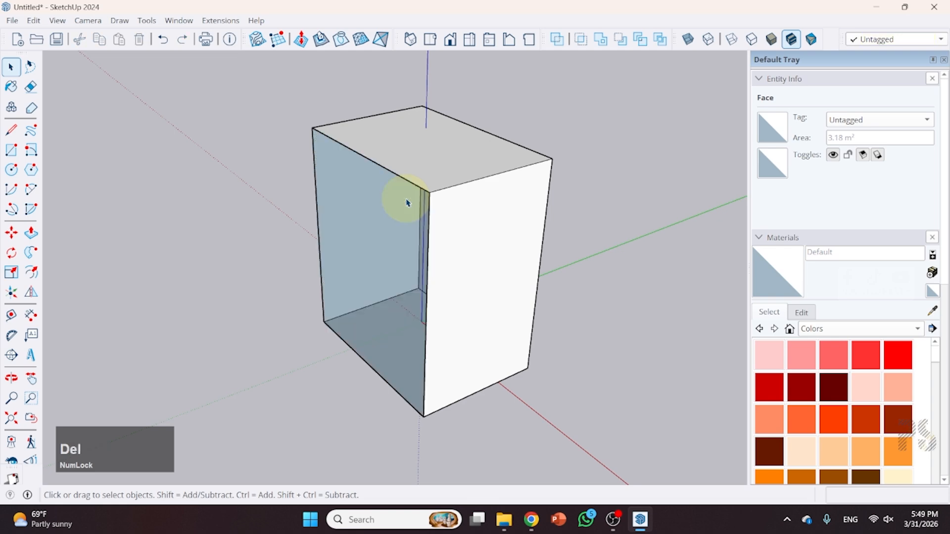
middle_click_drag(318, 244, 382, 238)
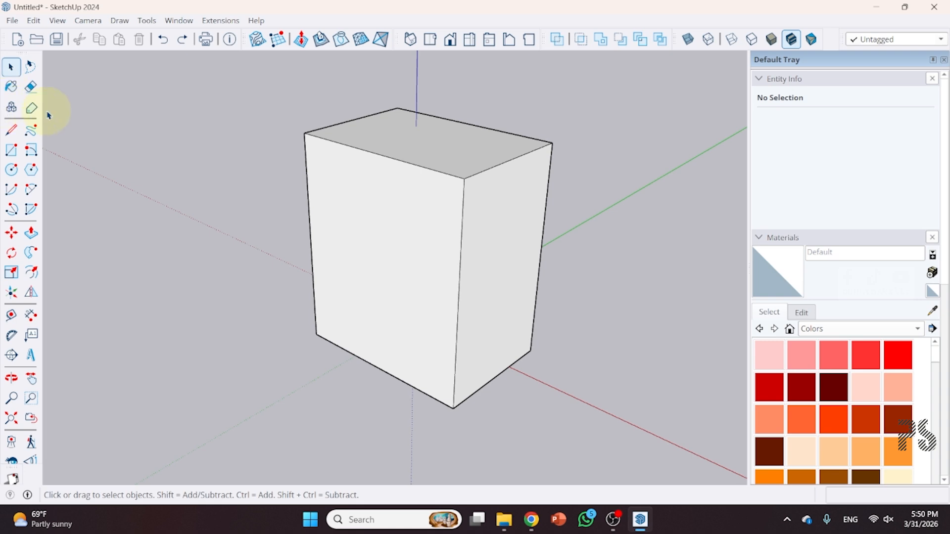
- Erase the block's top, vertical and bottom edges with the Eraser until only the far narrow upright face remains
left_click(31, 88)
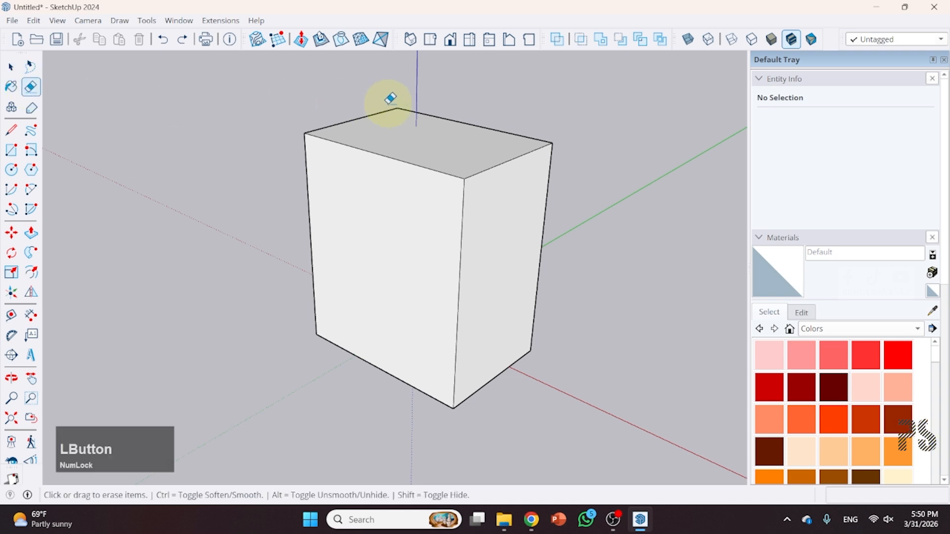
left_click(405, 159)
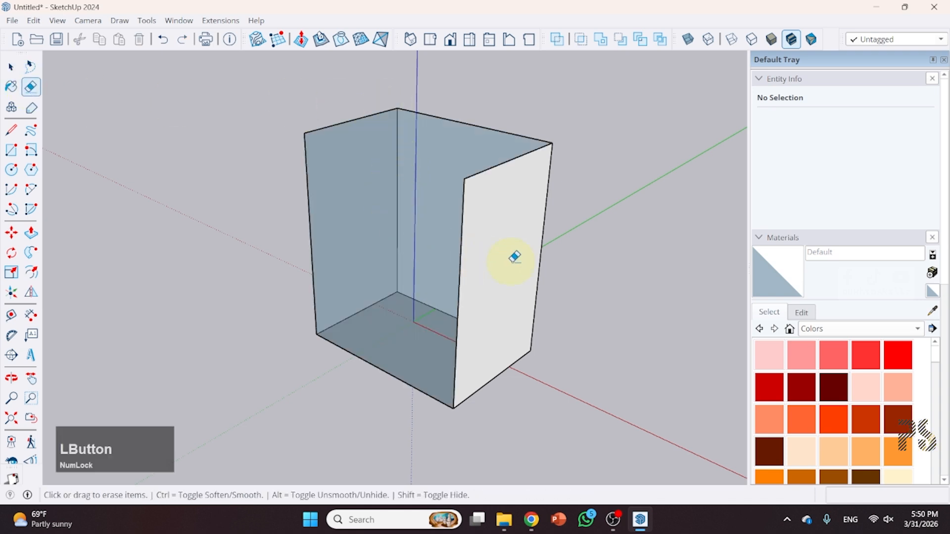
left_click(456, 250)
left_click_drag(507, 166, 498, 161)
left_click_drag(551, 137, 554, 152)
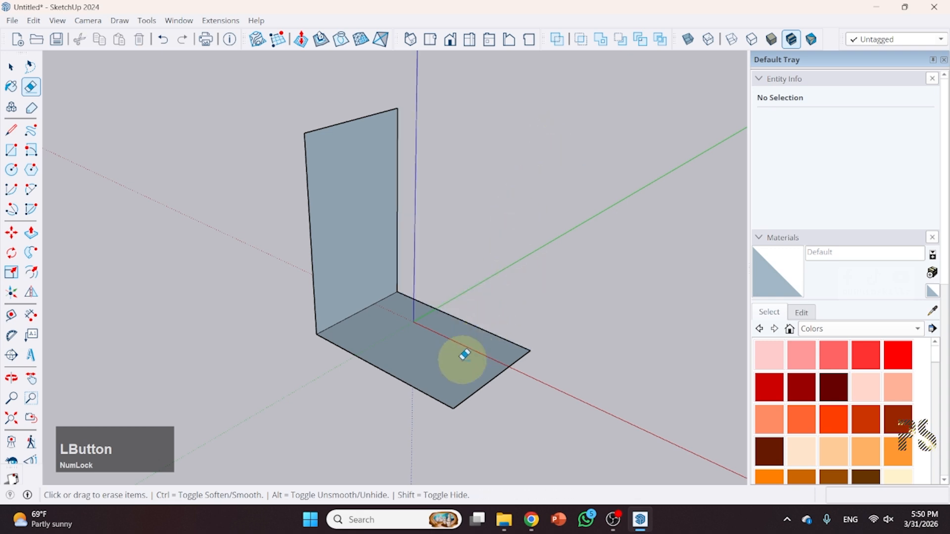
left_click_drag(528, 344, 528, 356)
left_click_drag(414, 375, 297, 360)
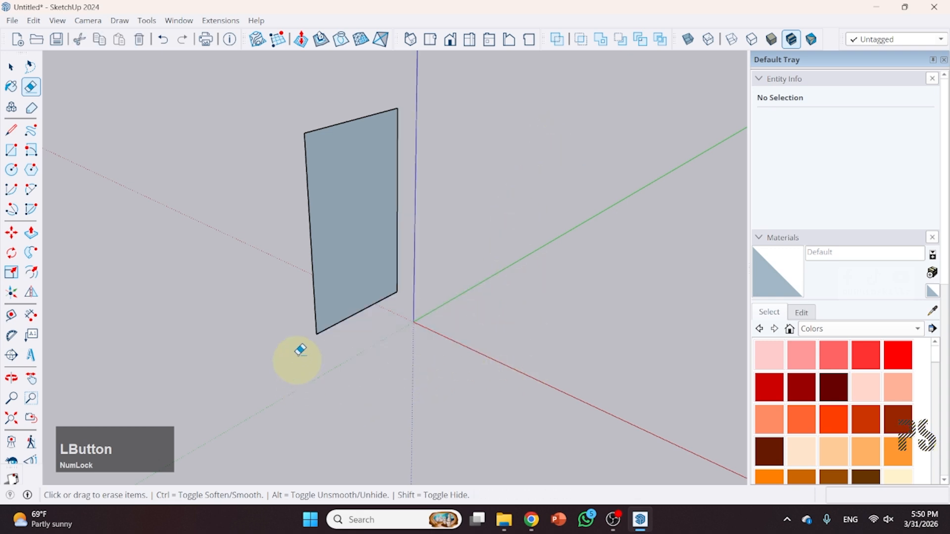
- Erase a vertical edge of the upright face, undo it, and try erasing the face from its middle on both sides
left_click_drag(322, 320, 306, 301)
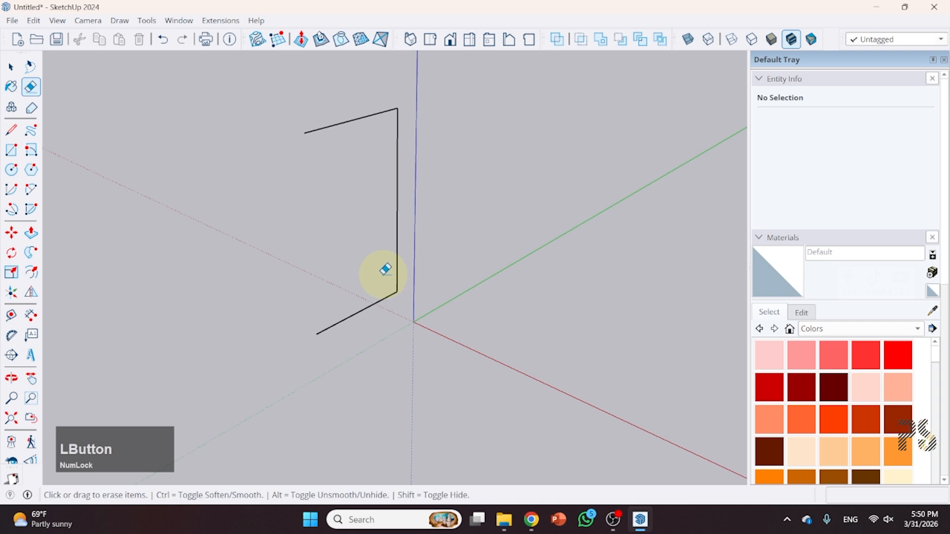
key("ctrl+z")
left_click(365, 165)
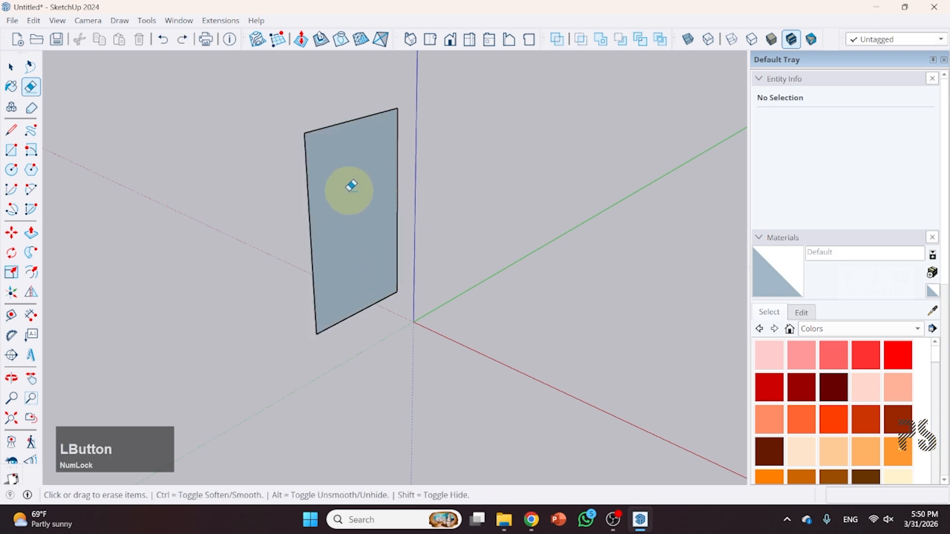
middle_click_drag(351, 185, 515, 222)
left_click(358, 225)
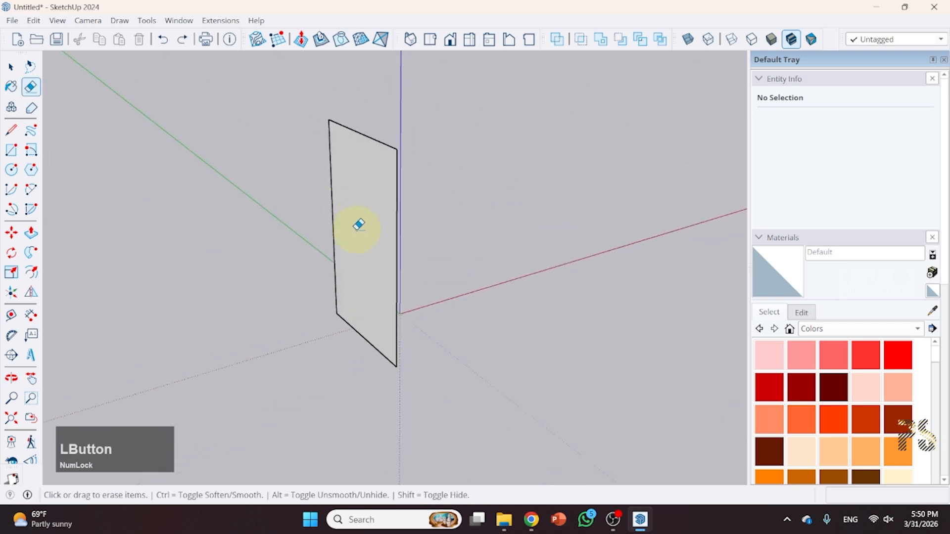
- Erase the upright face's top edge and redraw it with the Line tool between the two open endpoints to close the face
left_click_drag(362, 133, 381, 197)
mouse_move(395, 233)
middle_mouse_down()
mouse_move(633, 263)
mouse_move(250, 191)
middle_mouse_up()
left_click(10, 131)
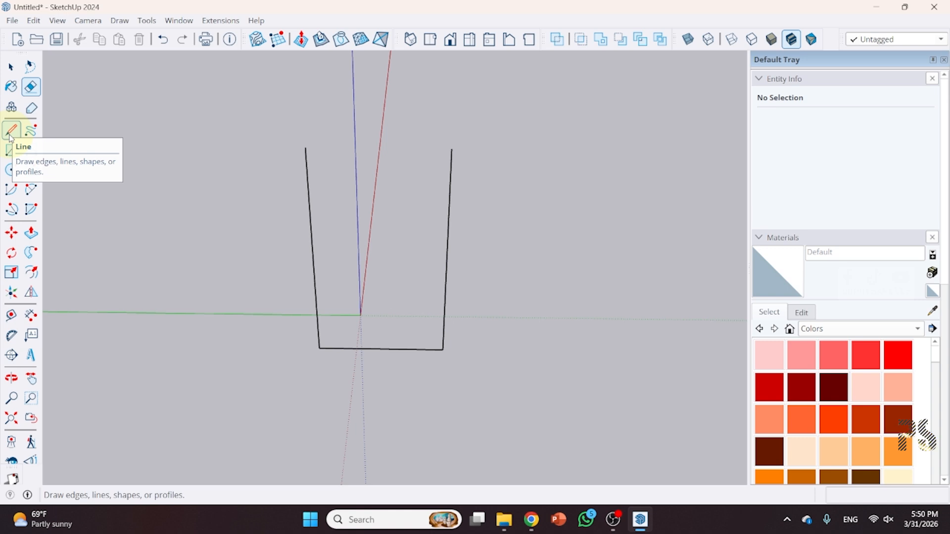
left_click(10, 131)
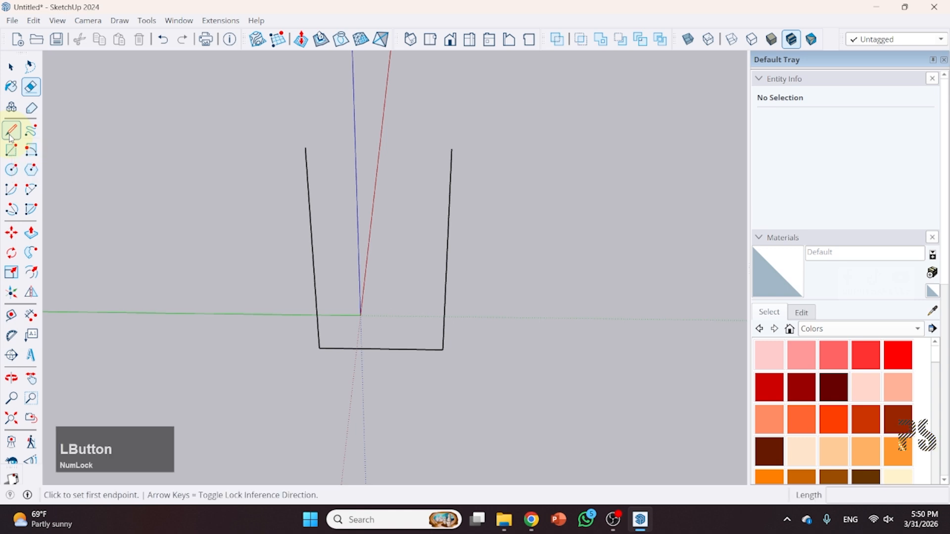
left_click(452, 148)
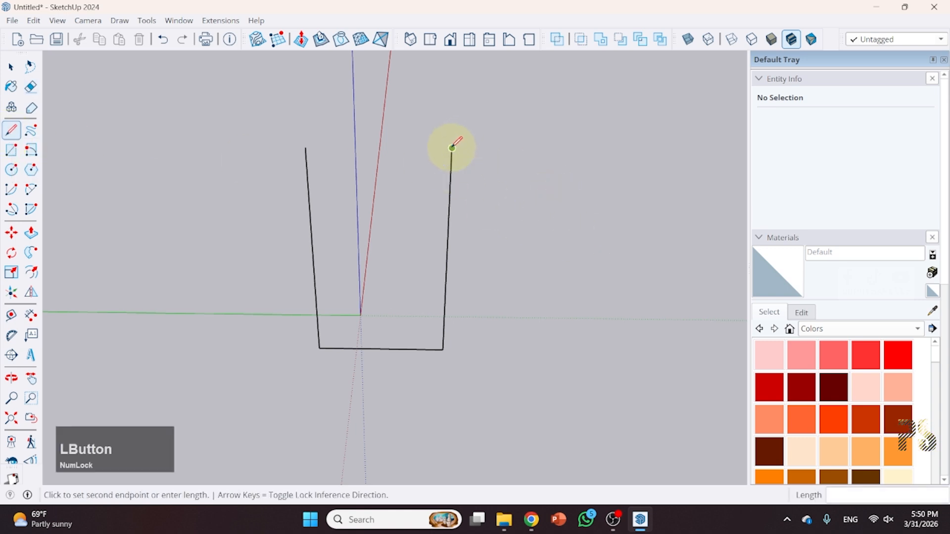
left_click(305, 147)
middle_click_drag(371, 229, 6, 250)
middle_click_drag(526, 276, 214, 235)
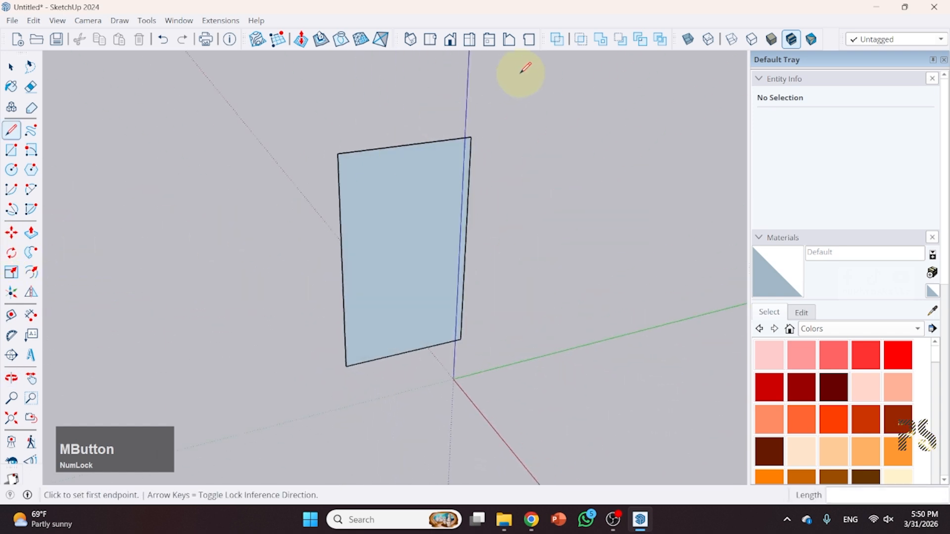
- Draw a closed six-sided, roughly L-shaped outline on the ground beside the upright face with the Line tool
scroll(398, 262, "down", 2)
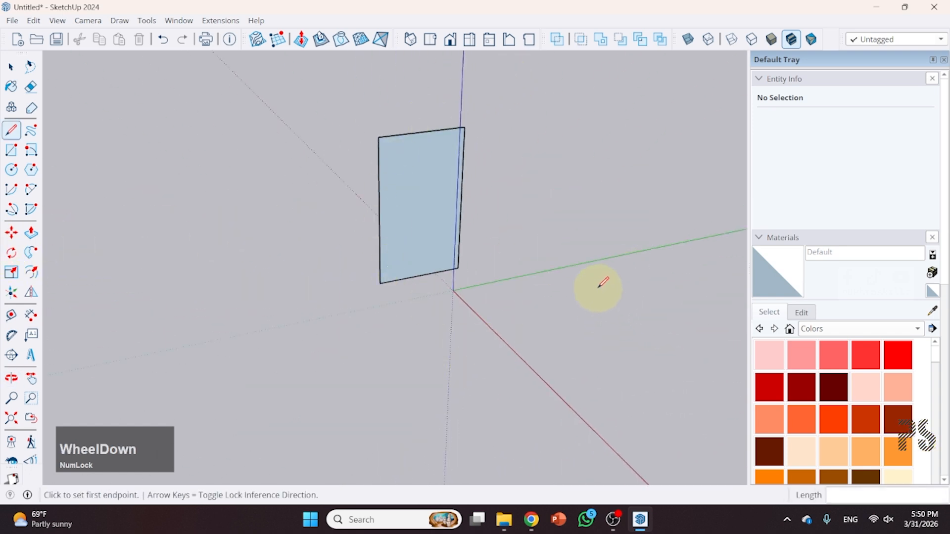
left_click(597, 289)
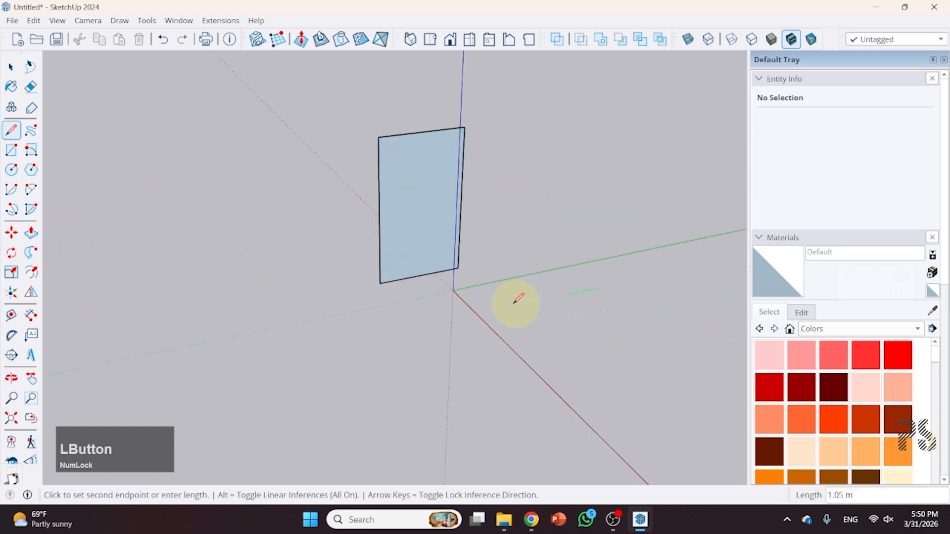
left_click(417, 328)
left_click(386, 291)
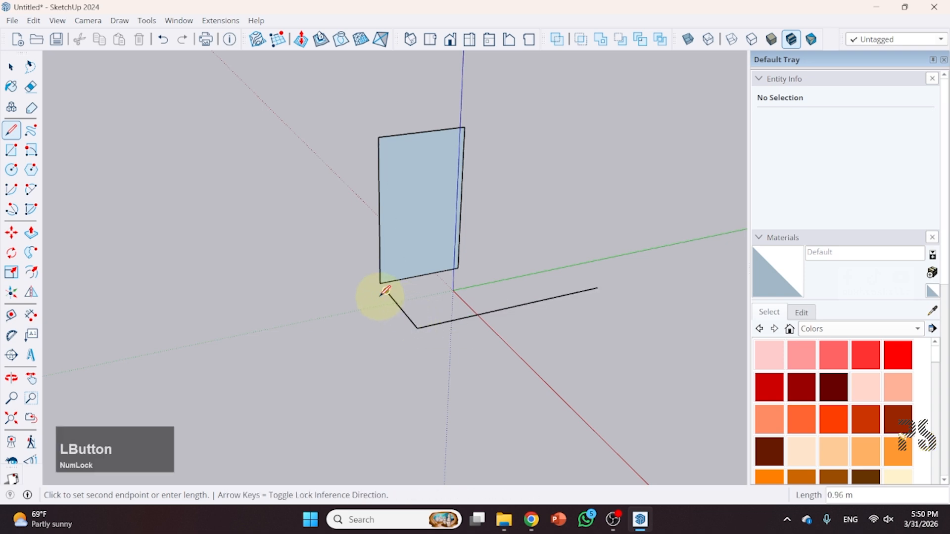
left_click(235, 323)
scroll(270, 346, "down", 3)
left_click(264, 380)
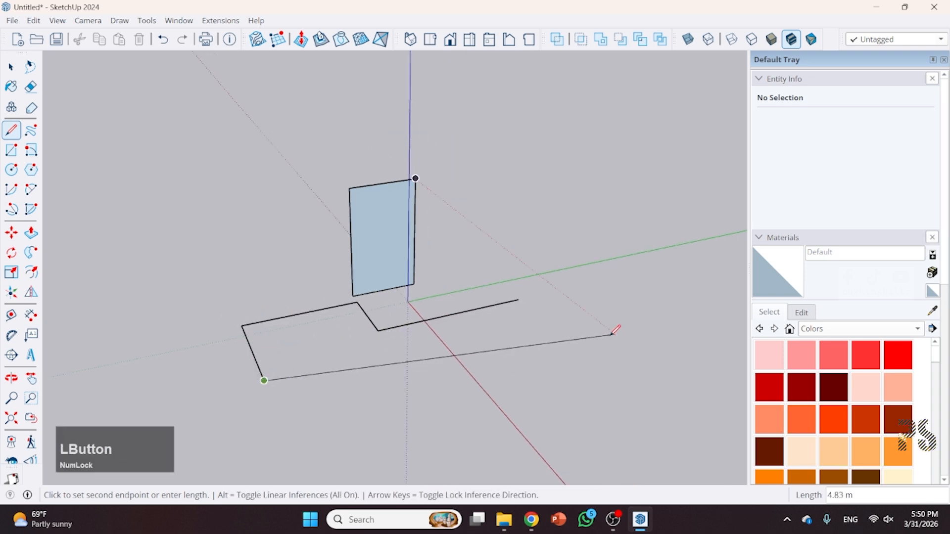
left_click(550, 348)
left_click(518, 299)
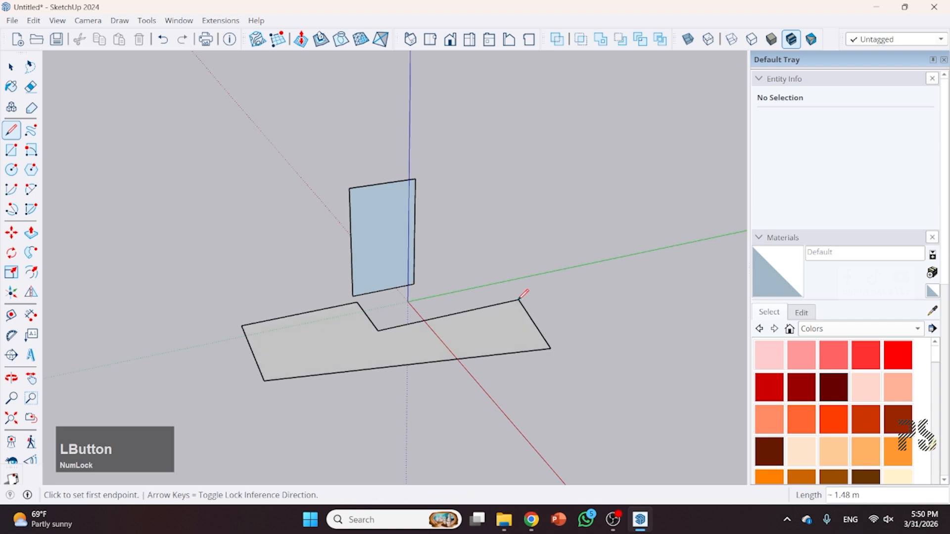
- Push/Pull the L-shaped ground face upward about 1.31 m into a solid
middle_click_drag(212, 369, 435, 313)
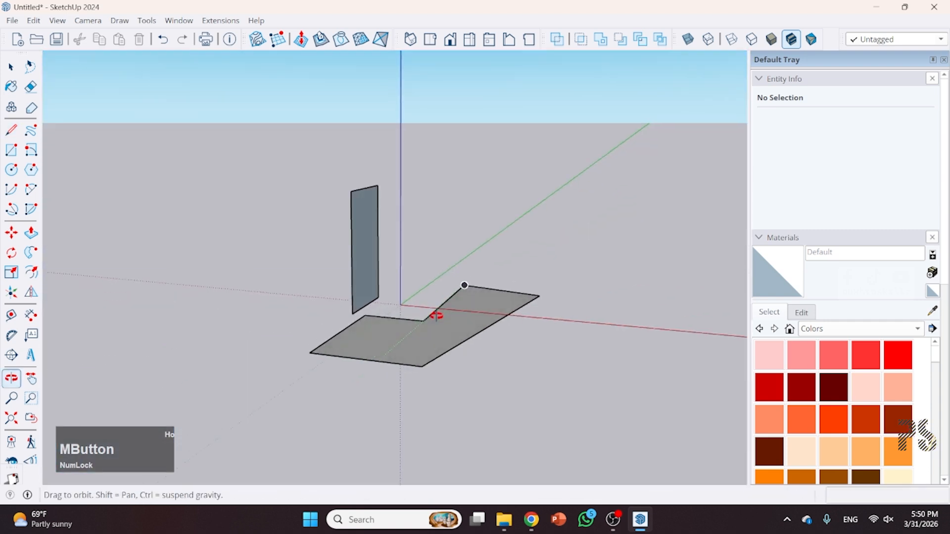
scroll(432, 361, "up", 2)
scroll(431, 361, "up", 2)
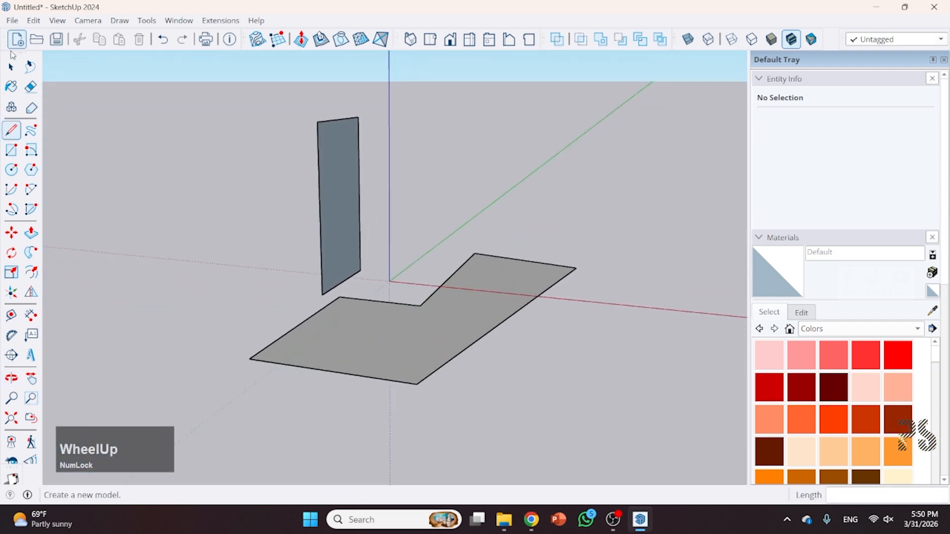
left_click(11, 67)
left_click(31, 233)
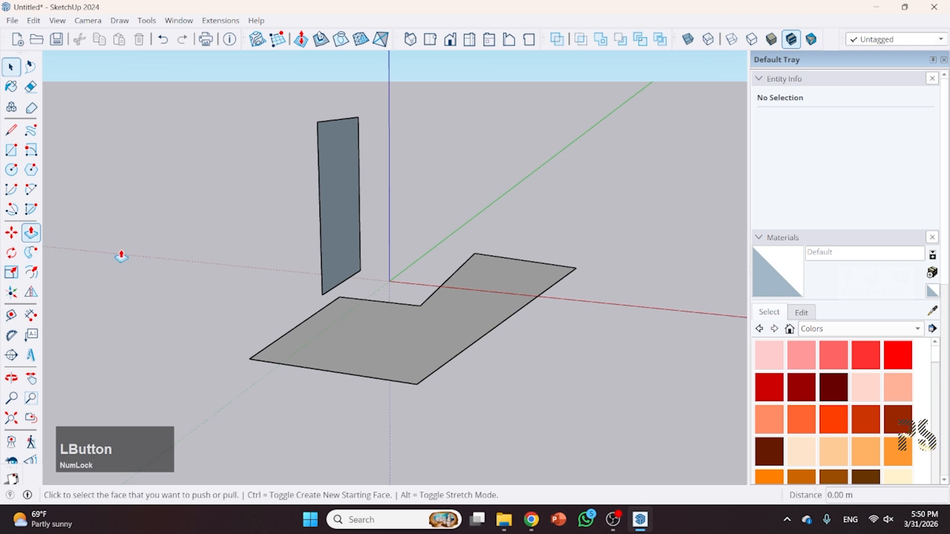
left_click(503, 293)
left_click(534, 175)
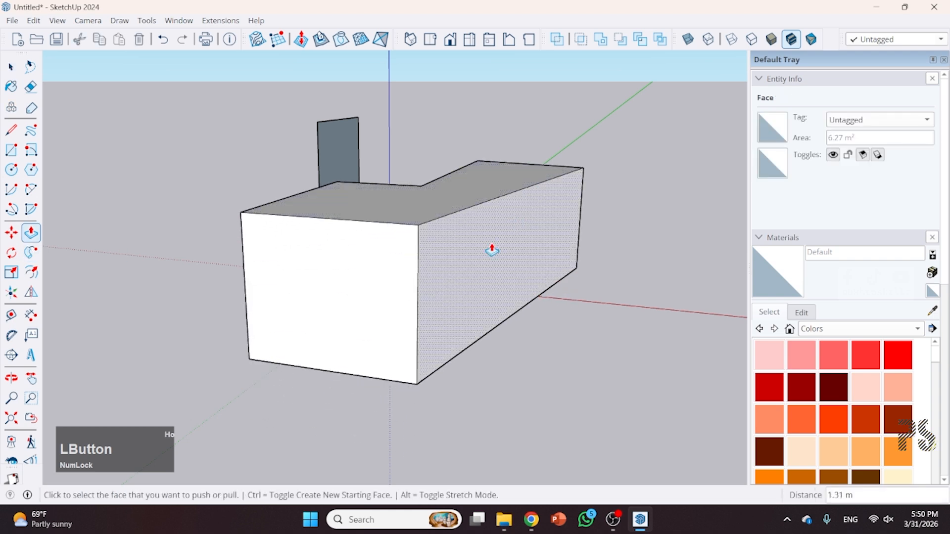
scroll(289, 303, "up", 1)
middle_click_drag(289, 303, 235, 356)
- Activate the Line tool and view the L-shaped solid from farther away and from its long side
left_click(11, 131)
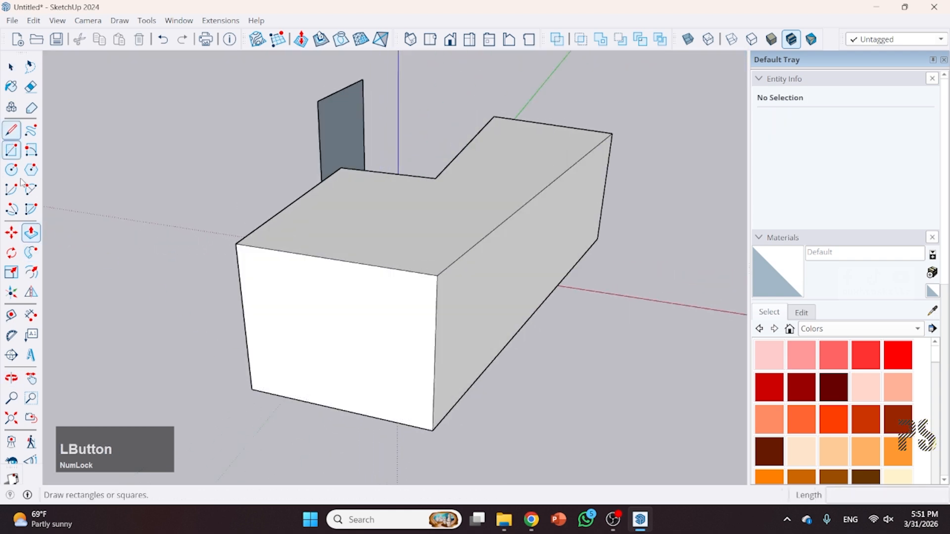
scroll(277, 225, "down", 3)
middle_click_drag(509, 219, 543, 322)
scroll(405, 296, "down", 2)
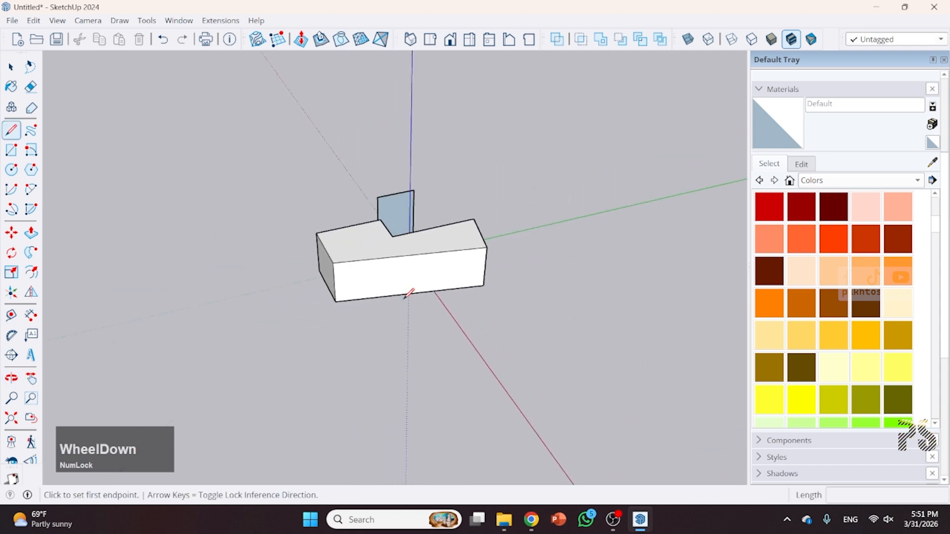
- Draw a closed four-sided outline on the empty ground beside the L-shaped solid with the Line tool
left_click(520, 317)
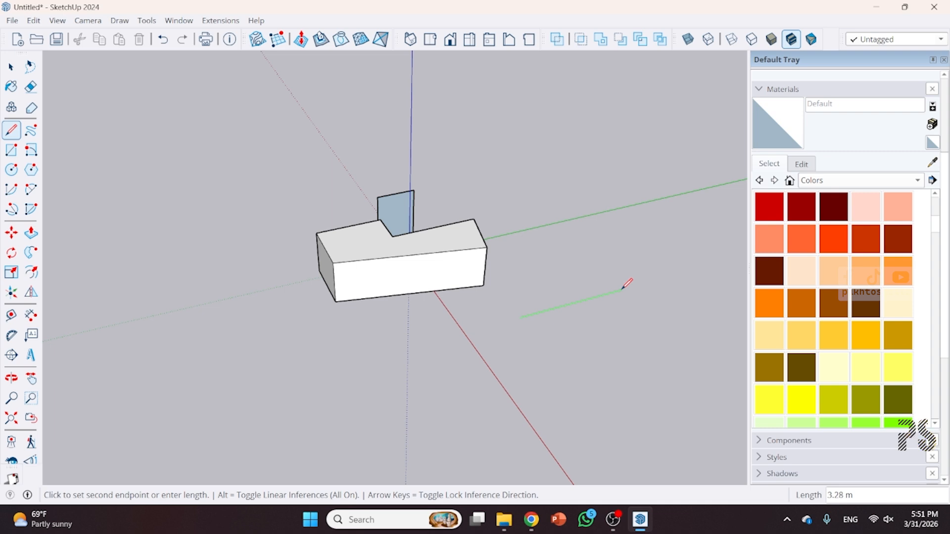
left_click(654, 281)
scroll(612, 281, "down", 1)
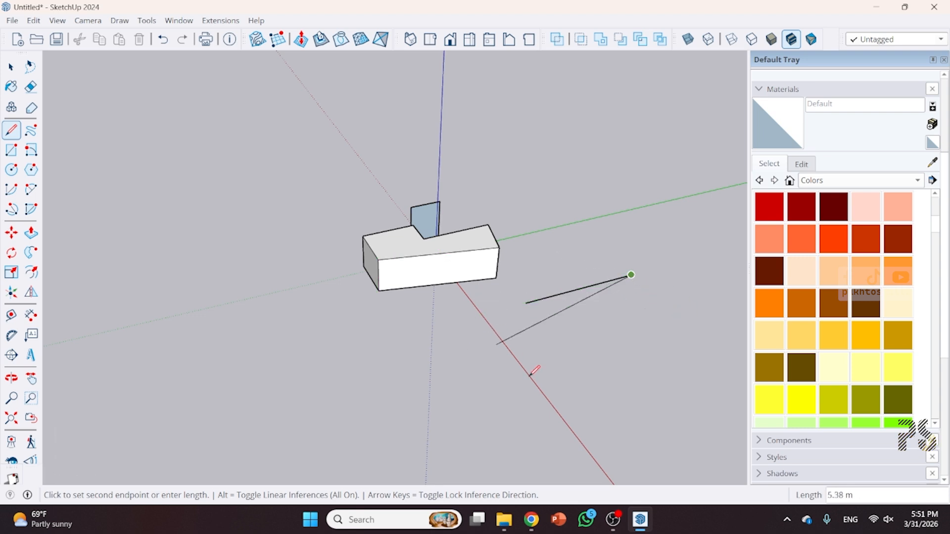
left_click(685, 322)
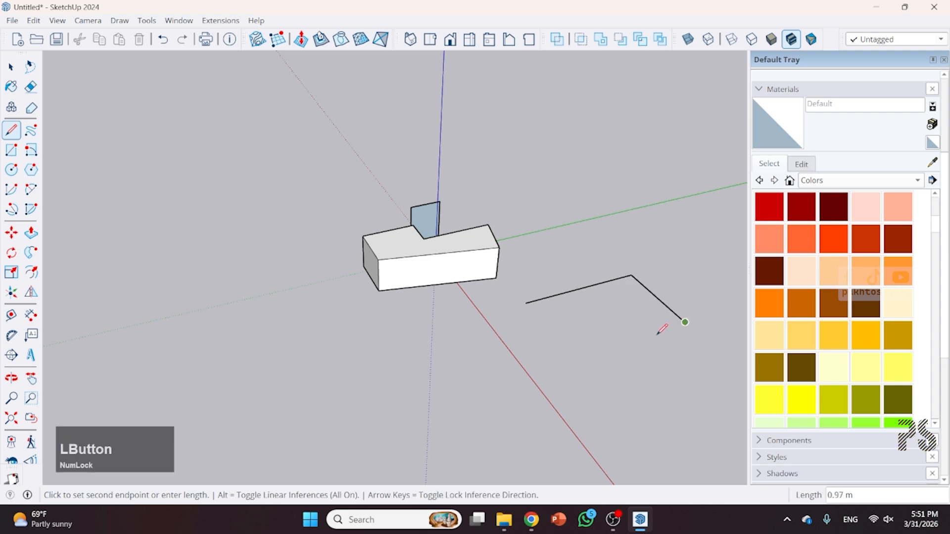
left_click(567, 357)
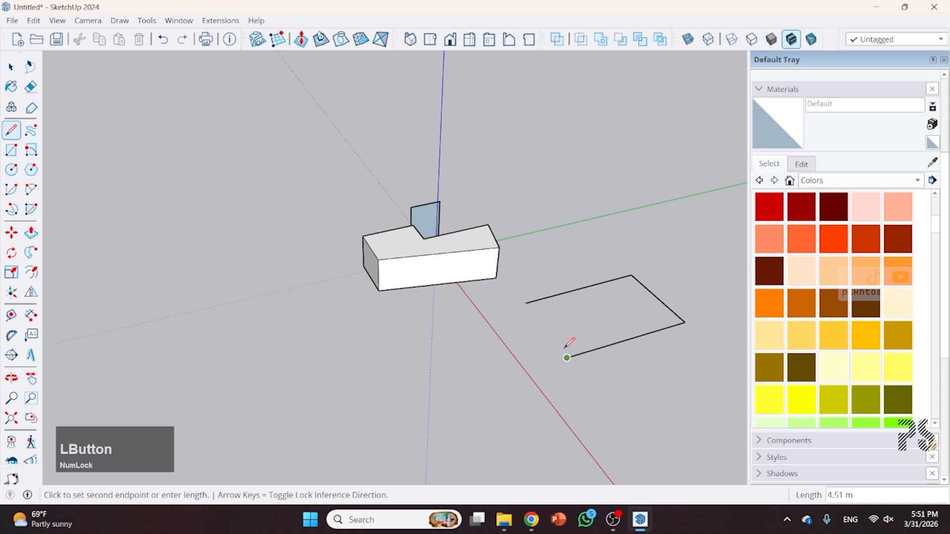
left_click(525, 302)
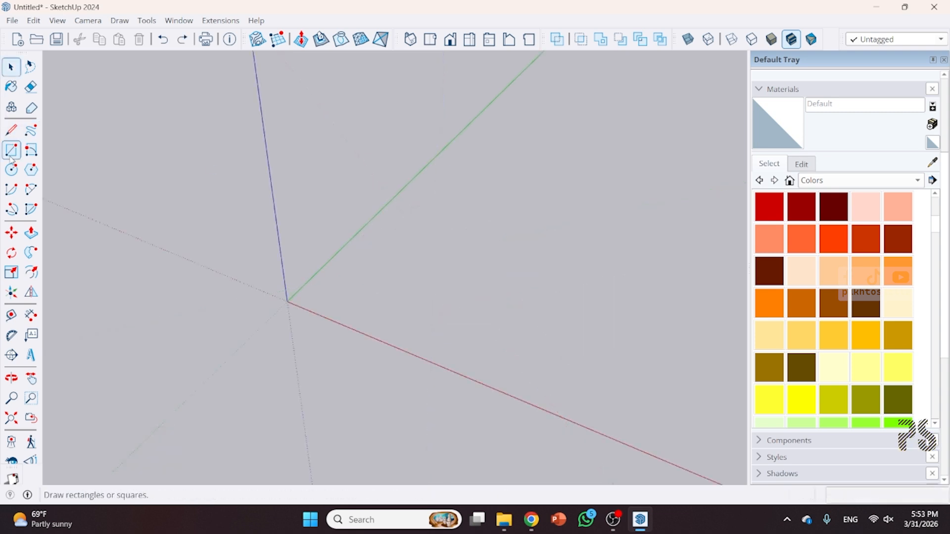
- Draw a rectangle of about 12.83 m by 6.01 m on the ground between the red and green axes
left_click(11, 156)
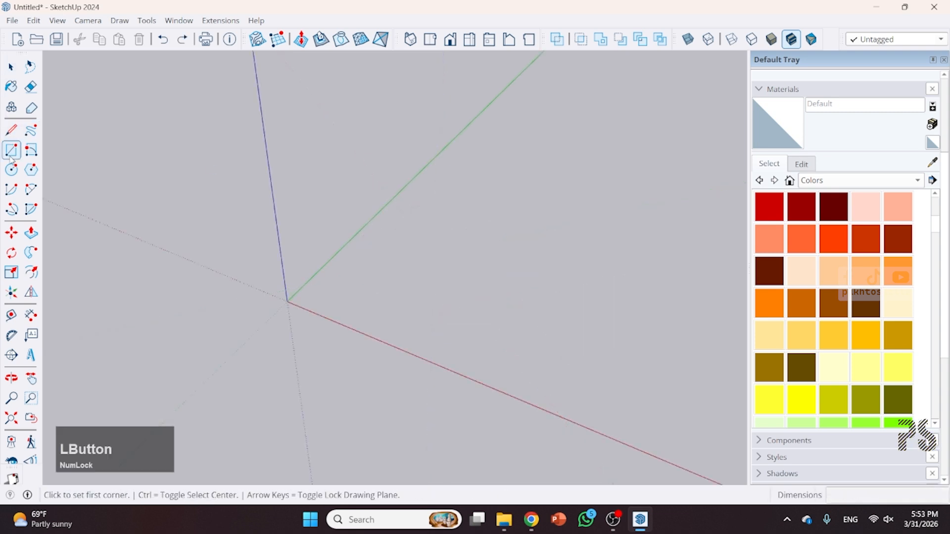
left_click(446, 236)
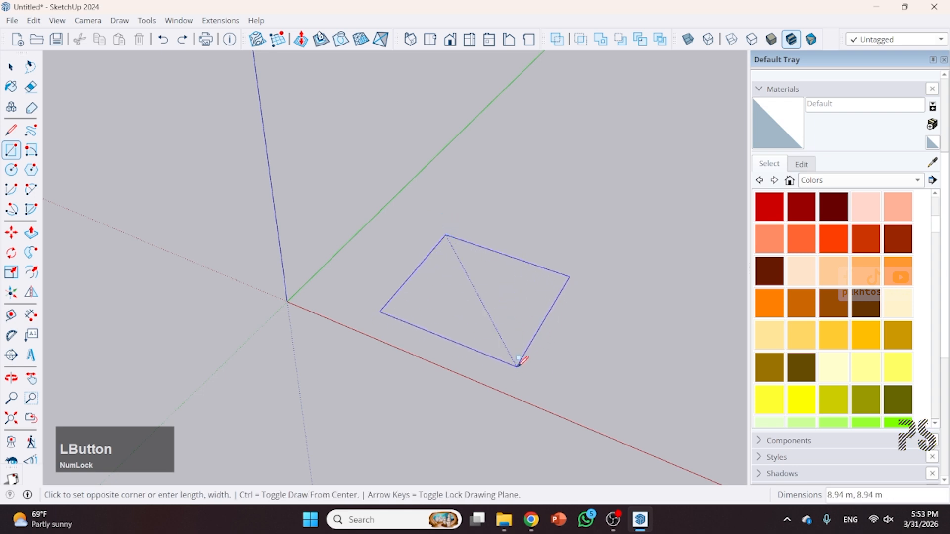
left_click(600, 357)
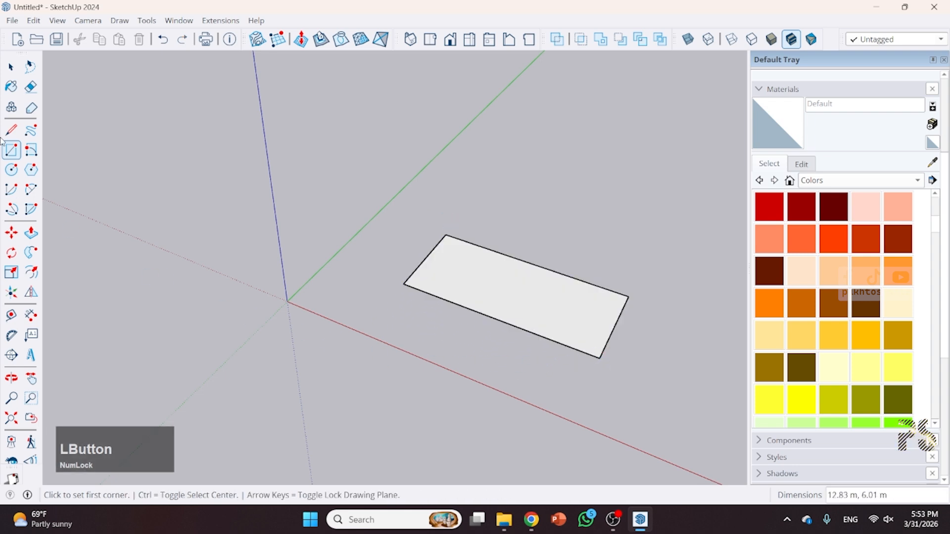
- Draw a circle with a radius of about 2.45 m between the rectangle and the red axis
left_click(11, 170)
left_click(450, 339)
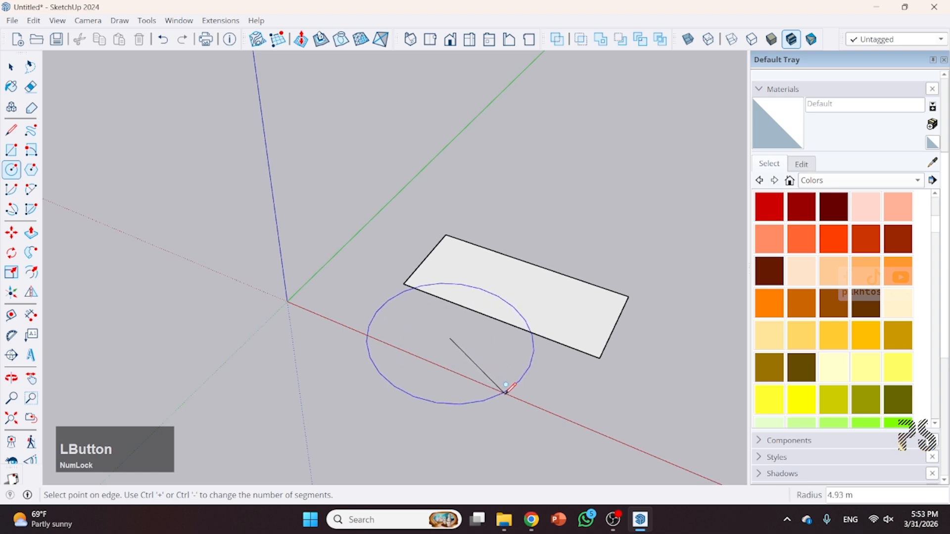
left_click(492, 334)
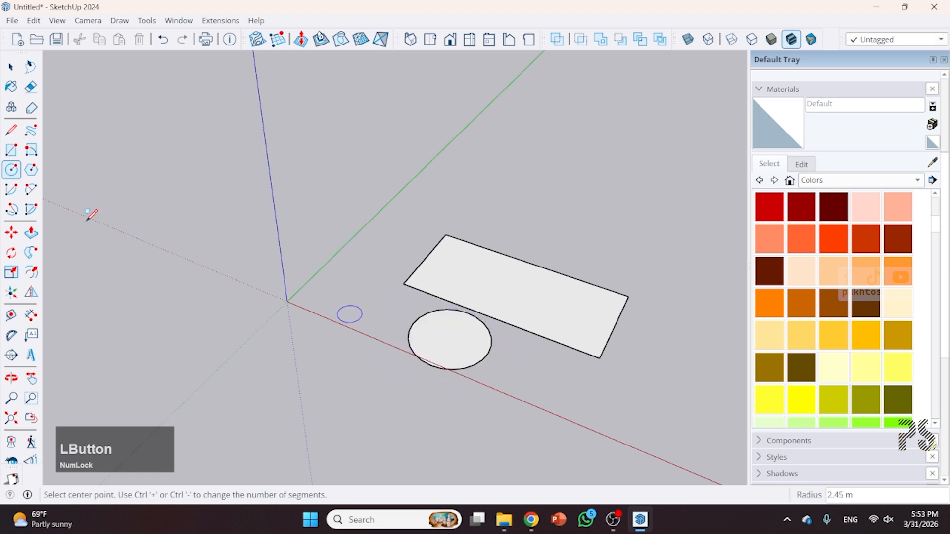
- Draw a six-sided polygon on the ground on the rectangle's far side, opposite the circle
left_click(31, 170)
left_click(502, 194)
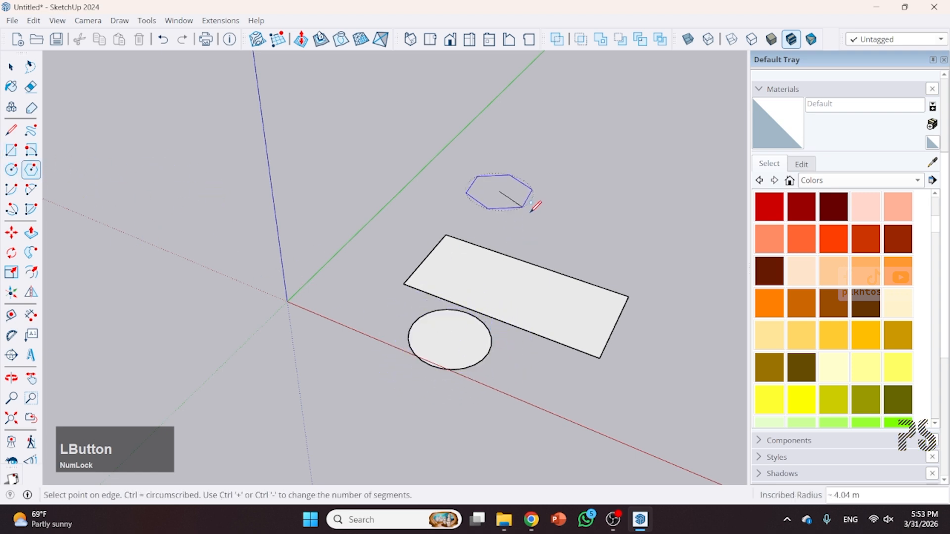
left_click(537, 217)
- Draw a 10 m line parallel to the red axis on the empty ground across the origin from the shapes
left_click(11, 130)
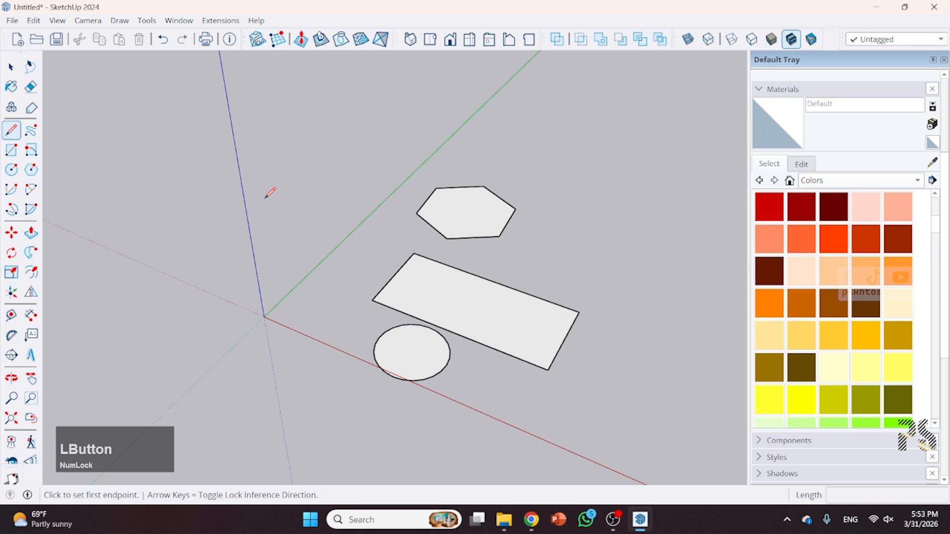
scroll(888, 300, "down", 3)
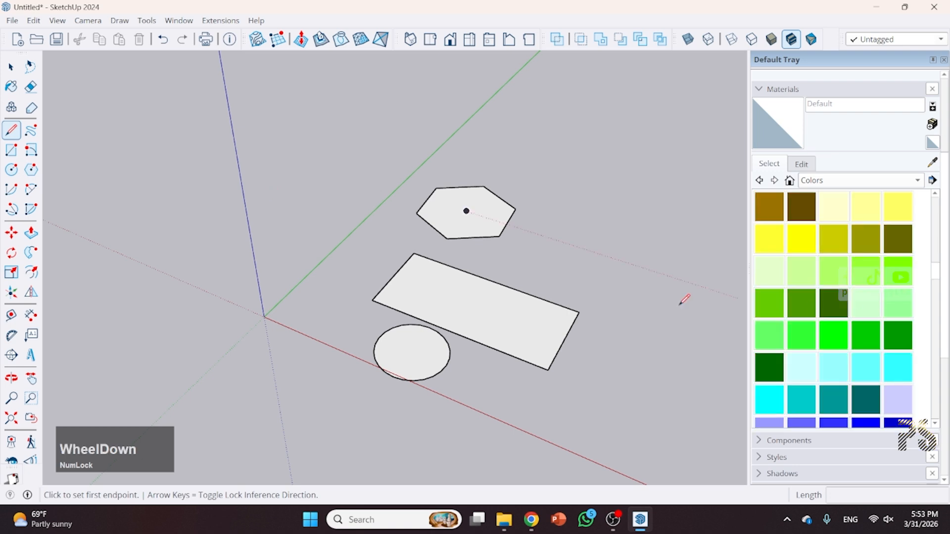
scroll(526, 288, "down", 5)
scroll(282, 229, "up", 5)
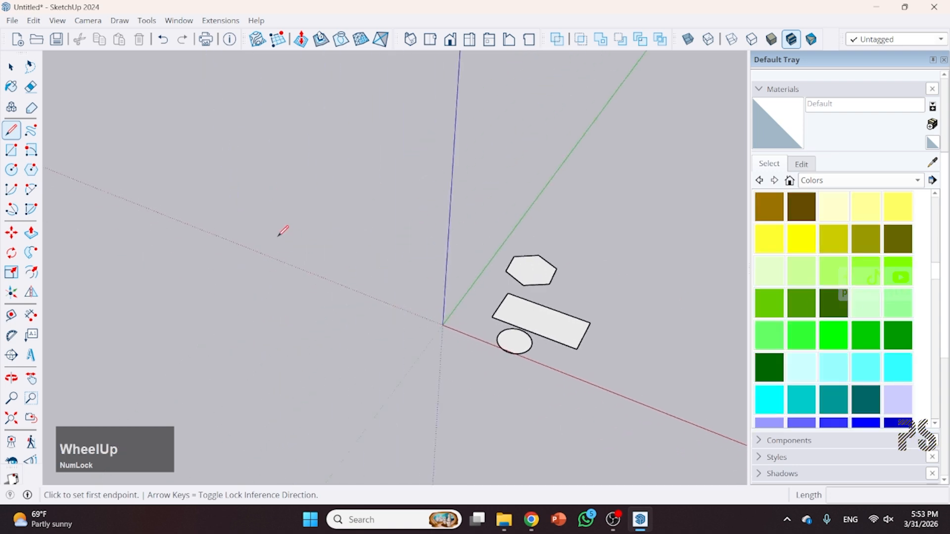
left_click(295, 230)
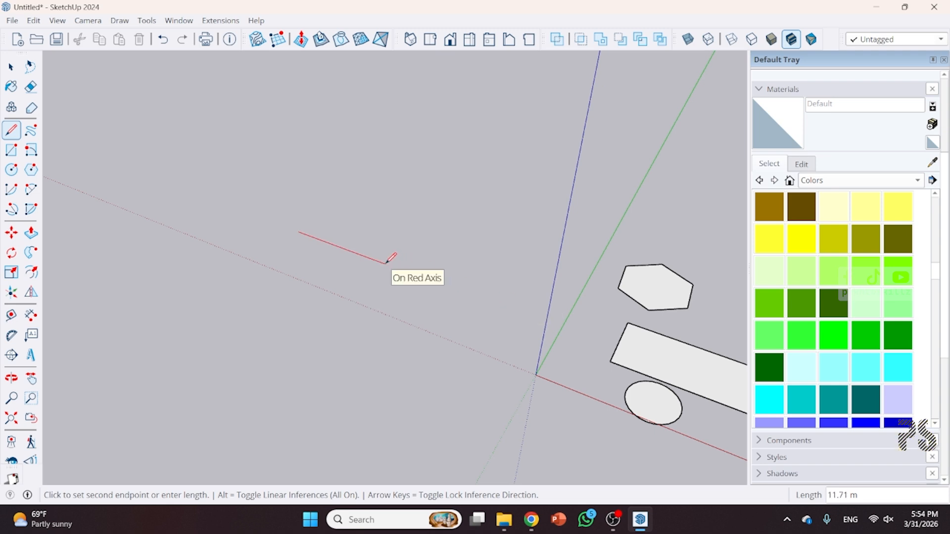
type("12.3")
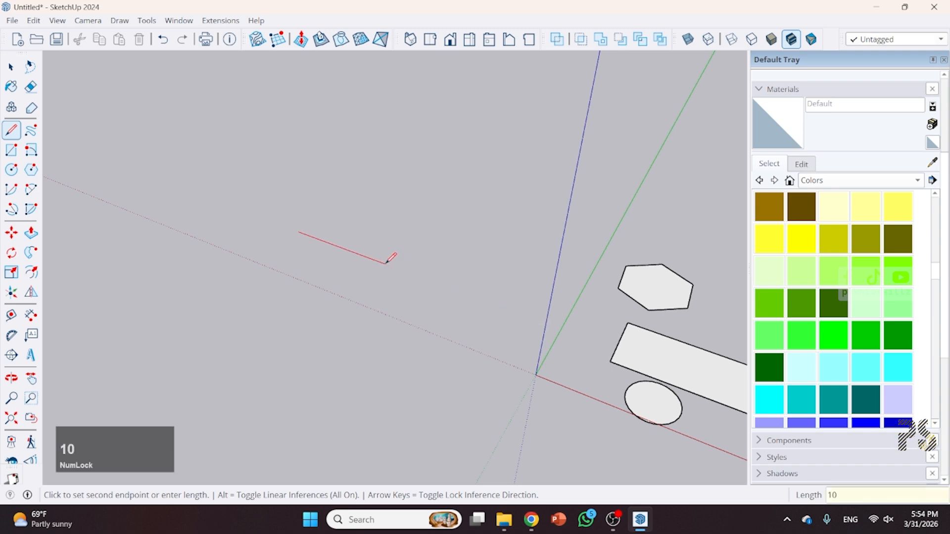
type("0")
key("Return")
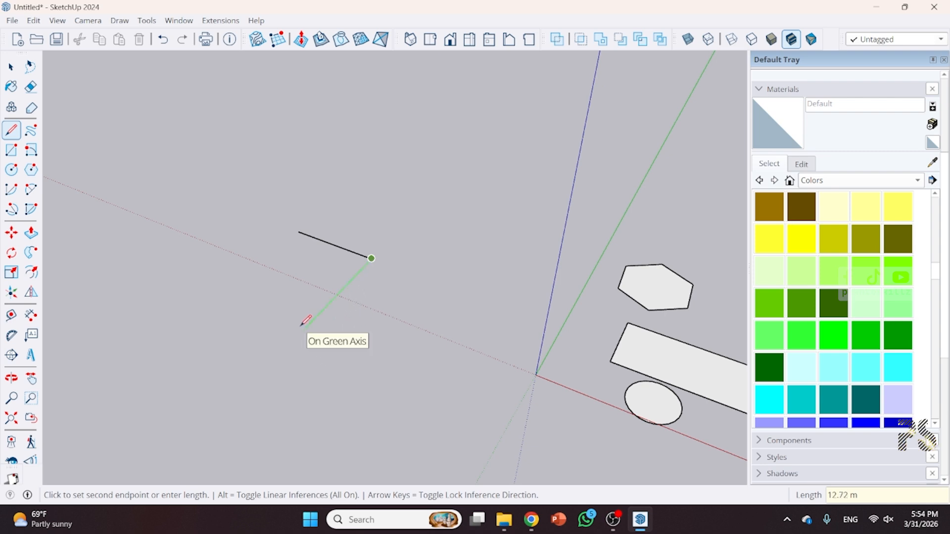
- Continue the line 5 m along the green axis and 10 m back along the red axis, closing the rectangle at its start point
type("5")
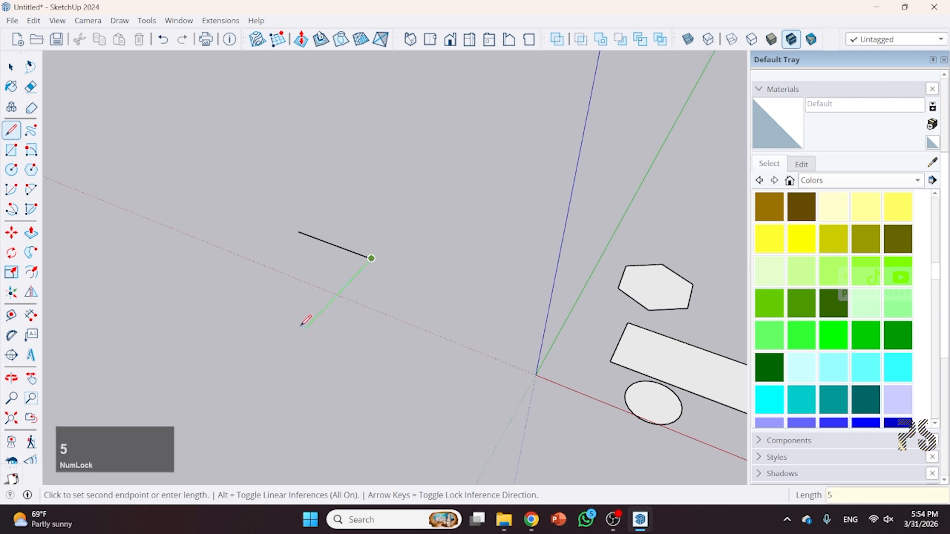
key("Return")
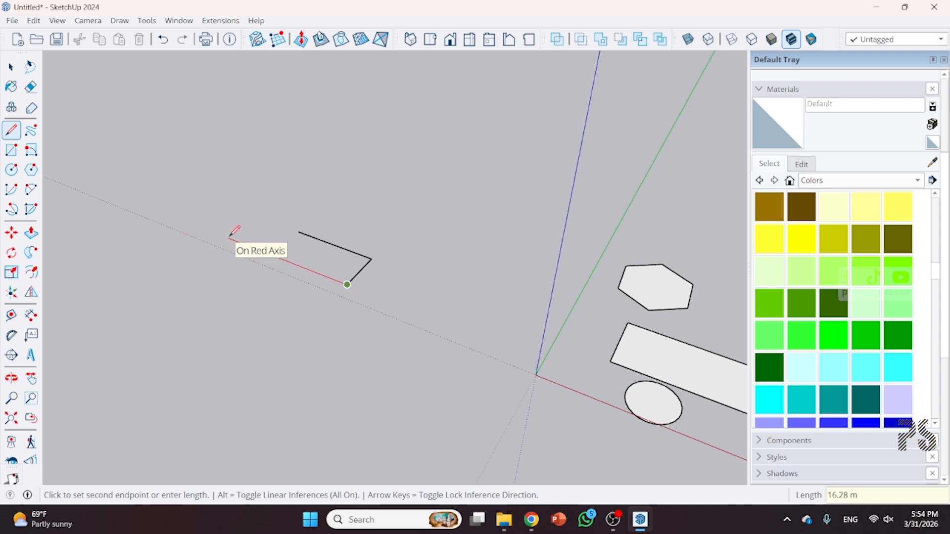
type("10")
key("Return")
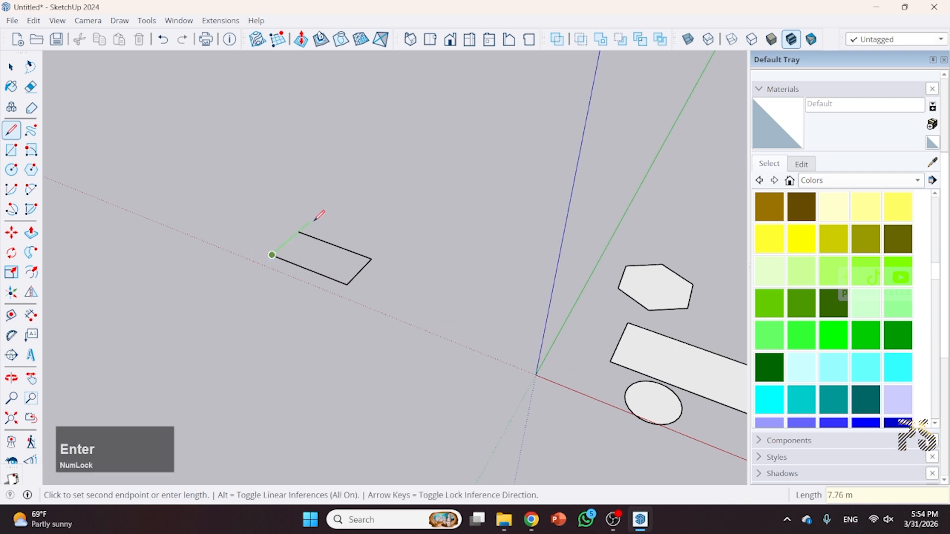
left_click(298, 231)
key("space")
- Select the face of the rectangle drawn with lines
scroll(229, 256, "up", 5)
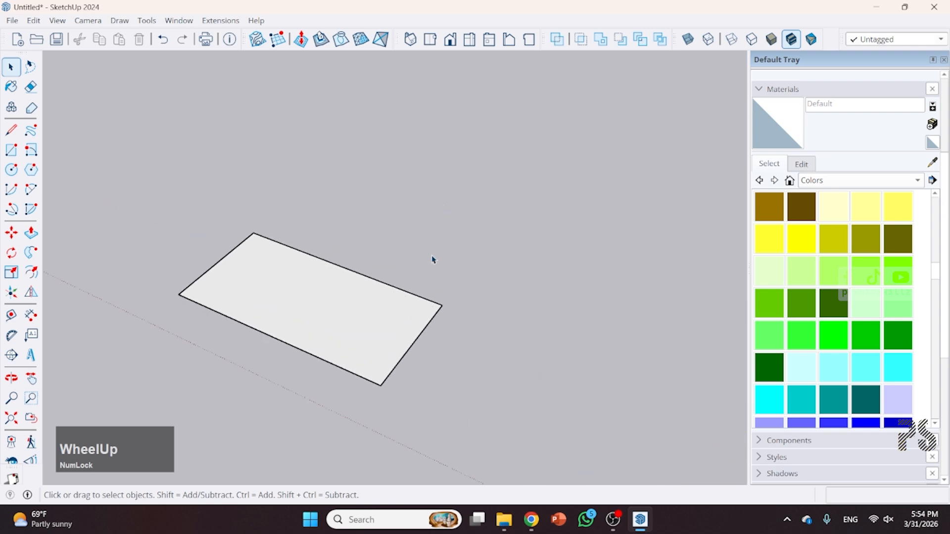
left_click(285, 311)
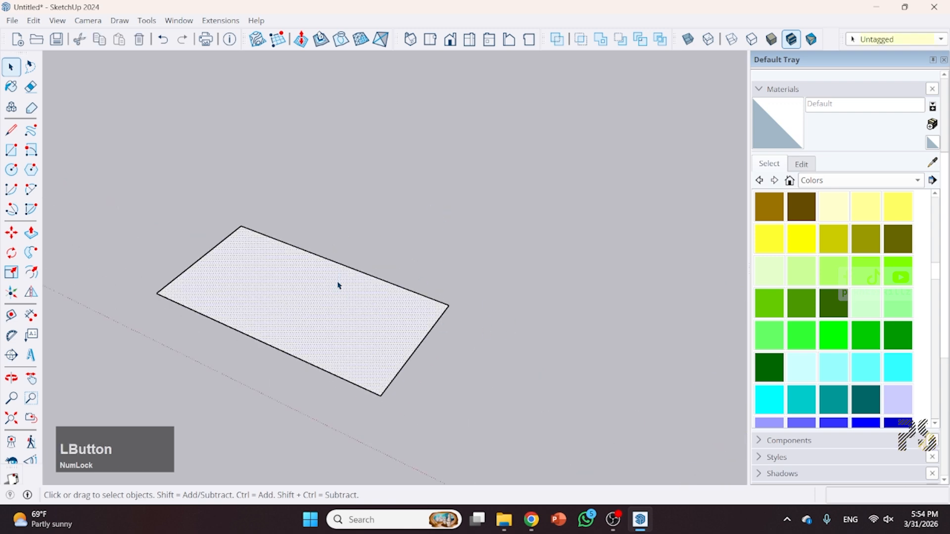
scroll(552, 318, "down", 2)
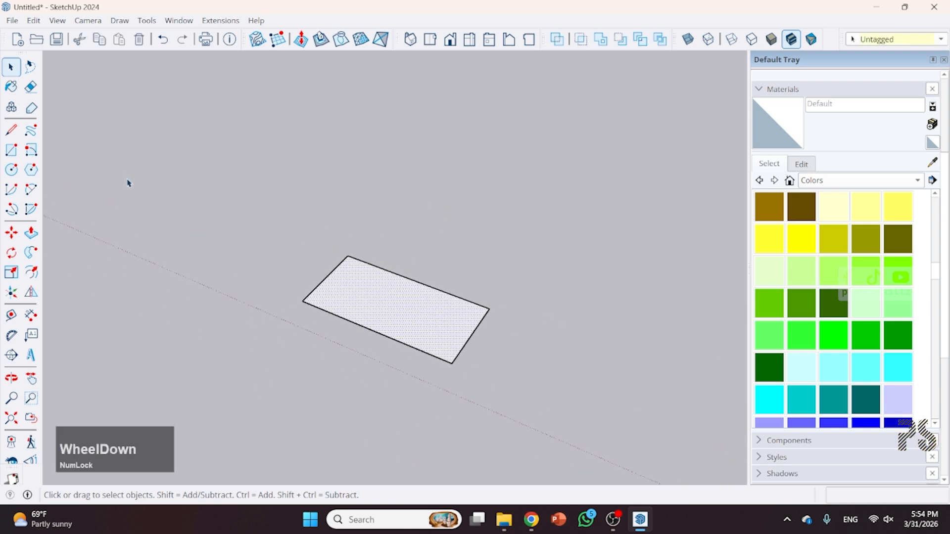
- Draw a 10 m by 5 m rectangle with the Rectangle tool beside the one made from lines
left_click(11, 130)
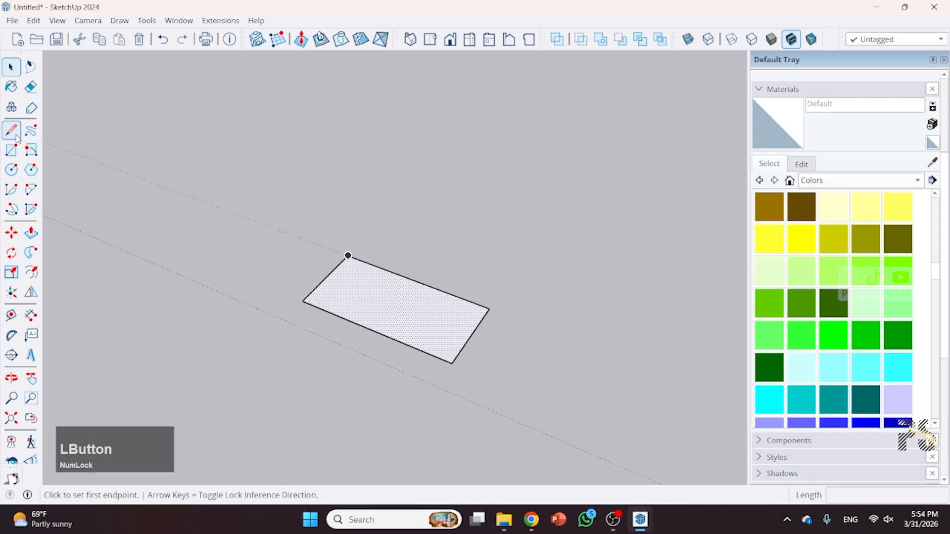
left_click(11, 149)
scroll(74, 269, "down", 1)
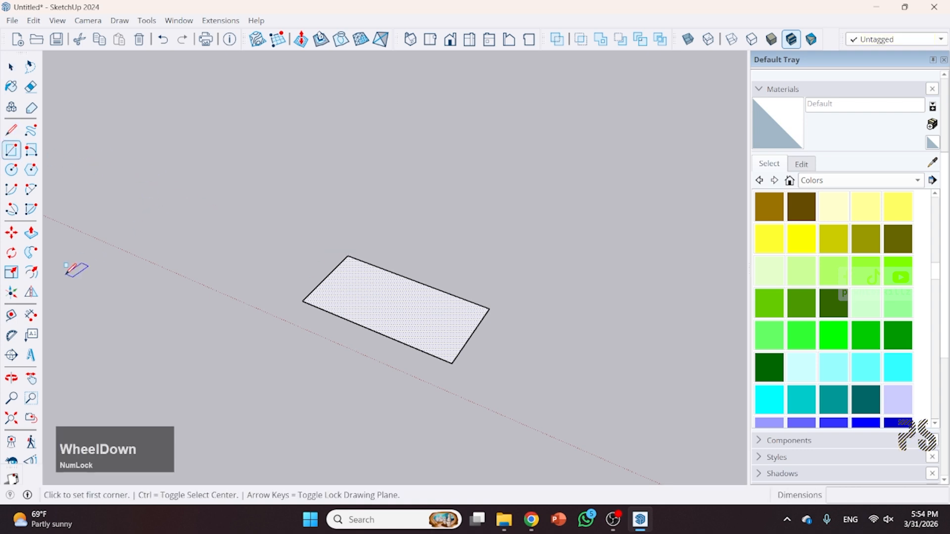
left_click(417, 206)
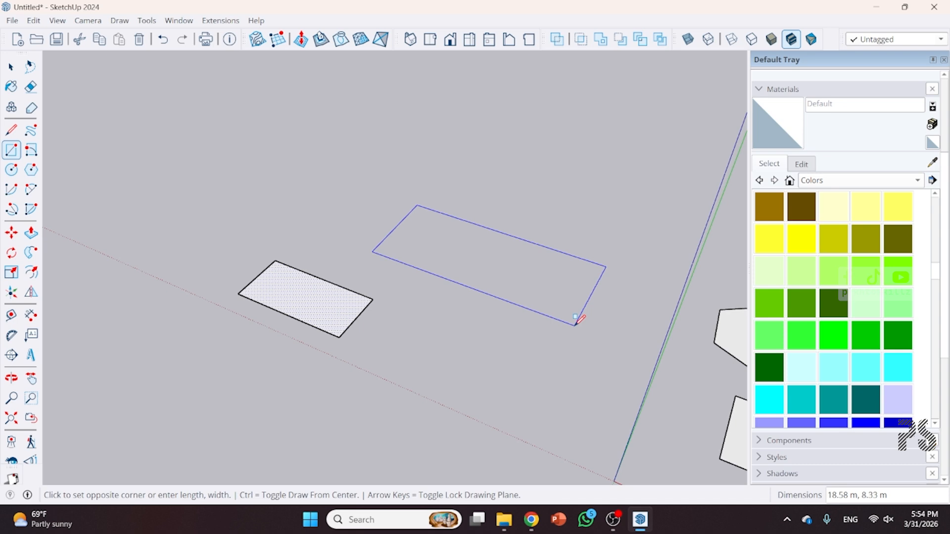
type("10,5")
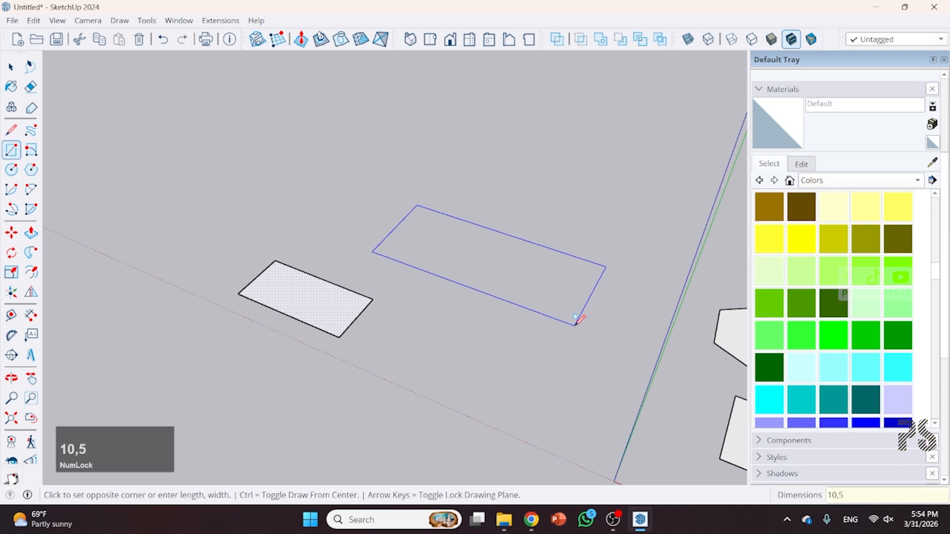
key("Return")
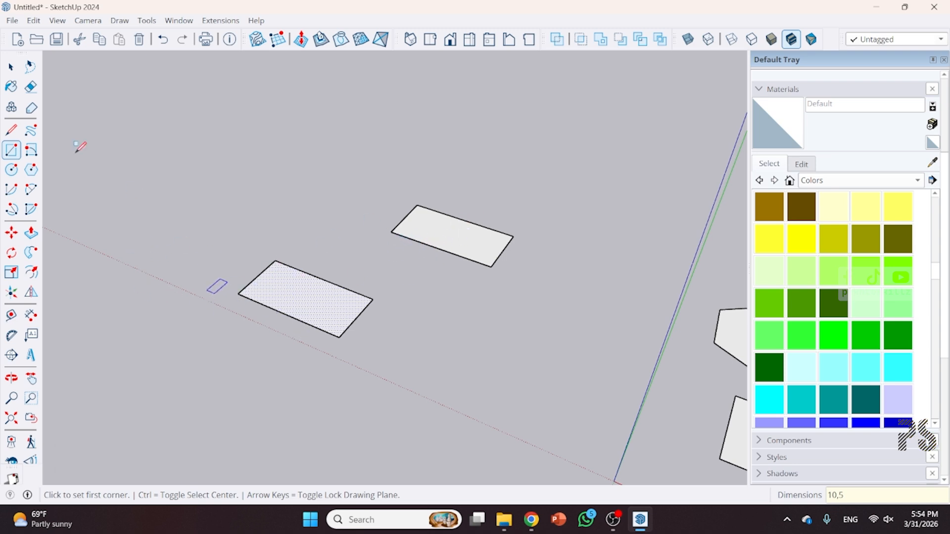
- Draw a five-sided polygon with a 7 m radius on the ground between the two 10 m rectangles and the origin
left_click(31, 170)
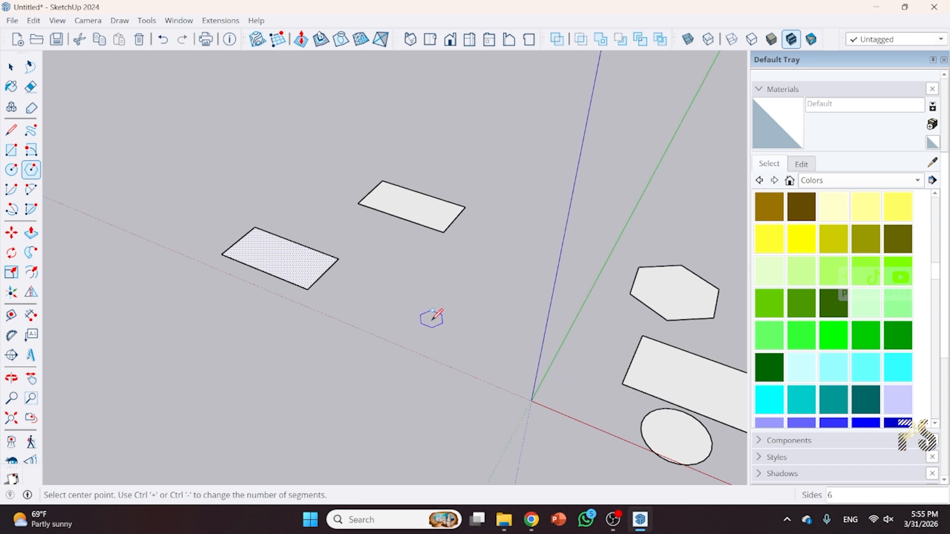
type("5")
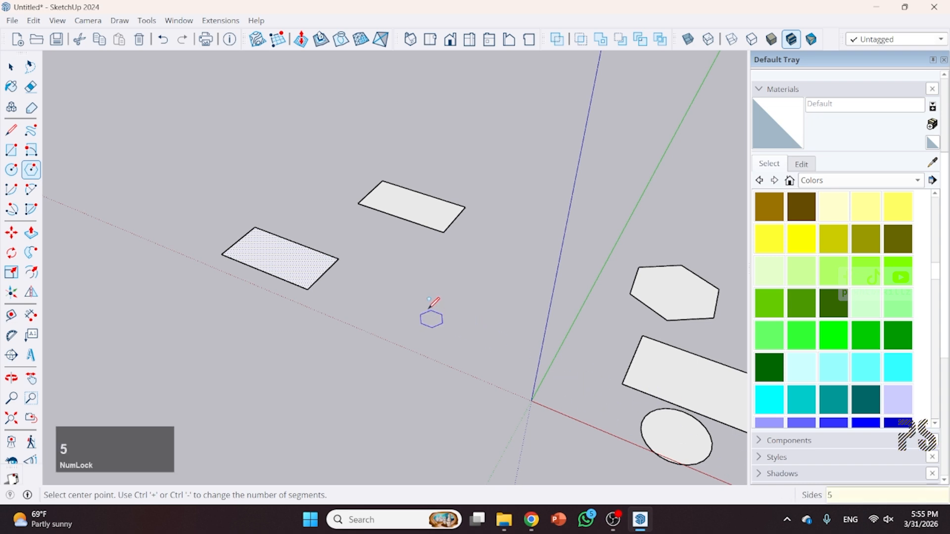
key("Return")
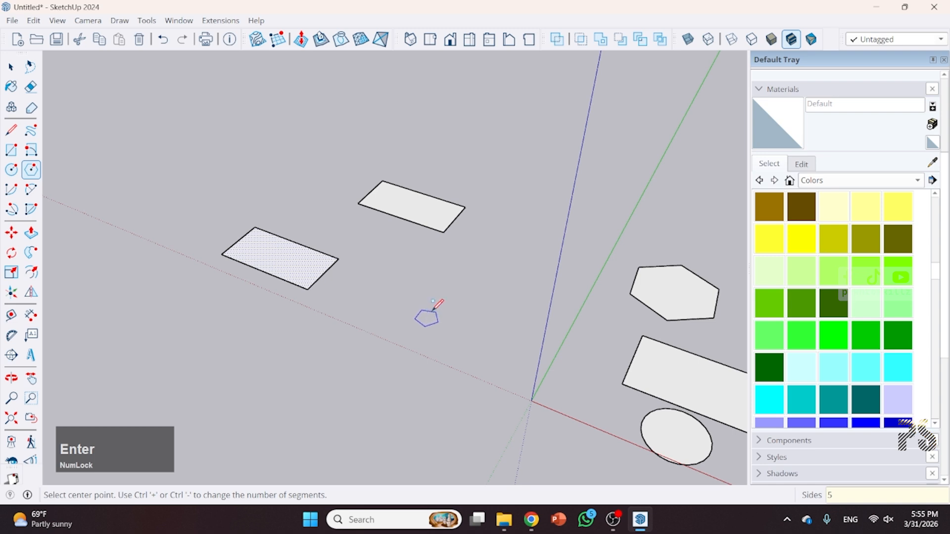
left_click(435, 296)
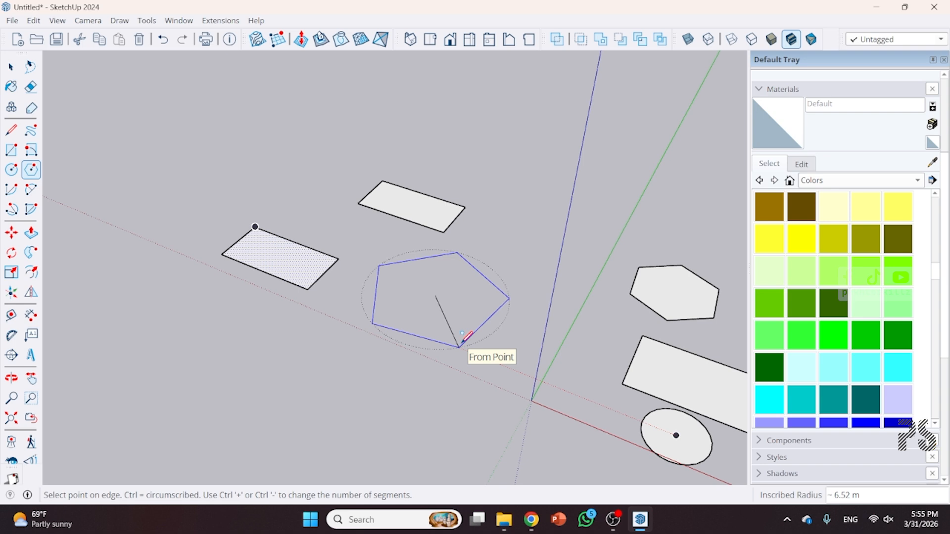
type("7")
key("Return")
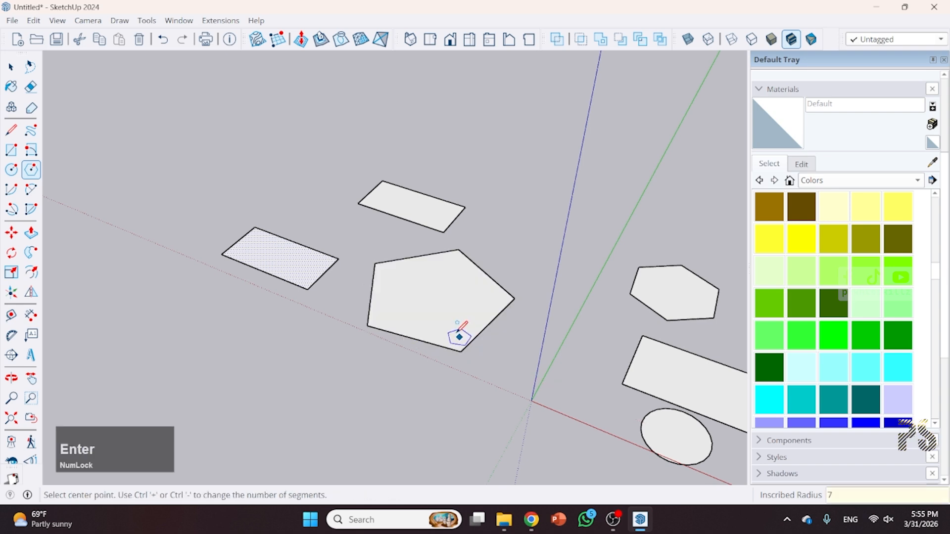
left_click(11, 67)
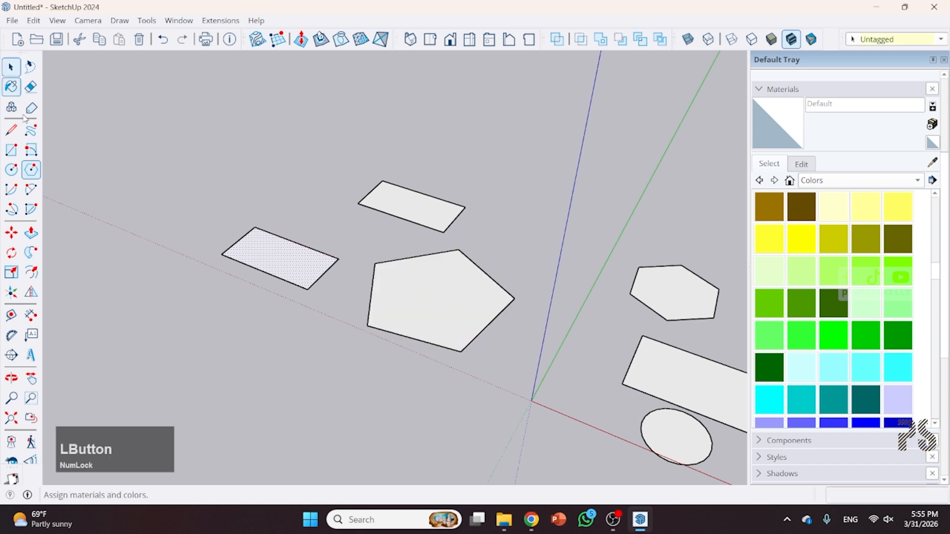
scroll(26, 153, "up", 1)
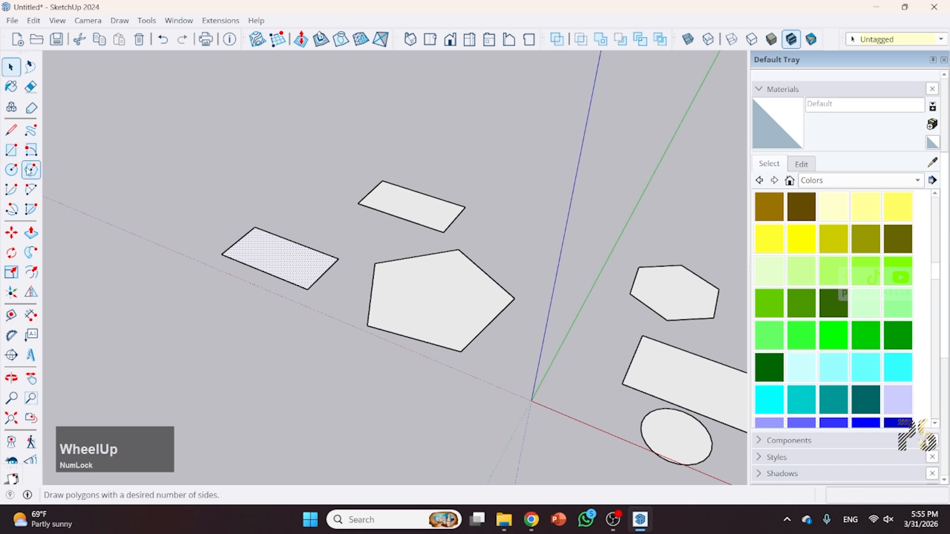
- Draw a closed teardrop-shaped outline with the Freehand tool on the ground in front of the selected rectangle
left_click(28, 136)
scroll(611, 225, "down", 2)
mouse_move(222, 314)
left_mouse_down()
mouse_move(367, 329)
mouse_move(449, 394)
left_mouse_up()
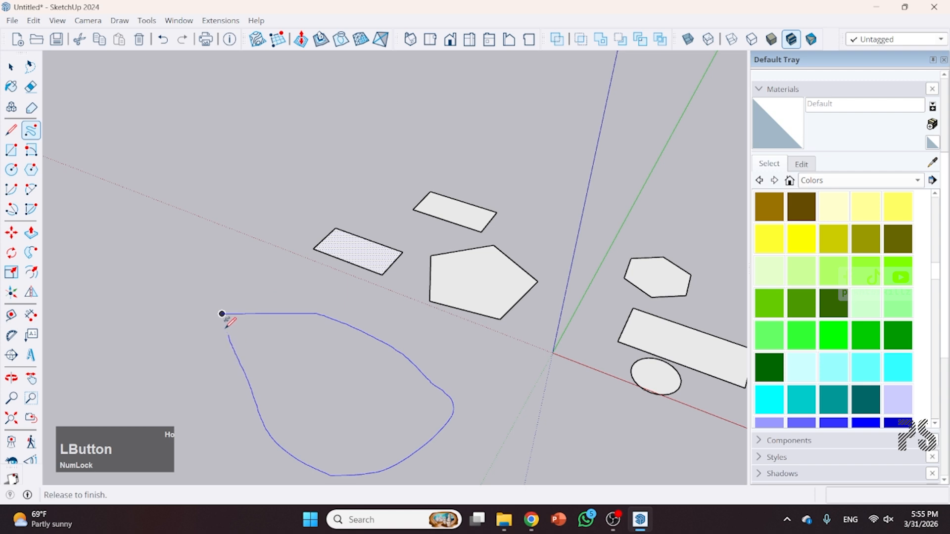
left_click_drag(225, 303, 221, 313)
- Draw a second closed freehand shape, large and bean-like, across the dashed part of the red axis beyond the teardrop
scroll(506, 318, "down", 1)
scroll(299, 238, "up", 1)
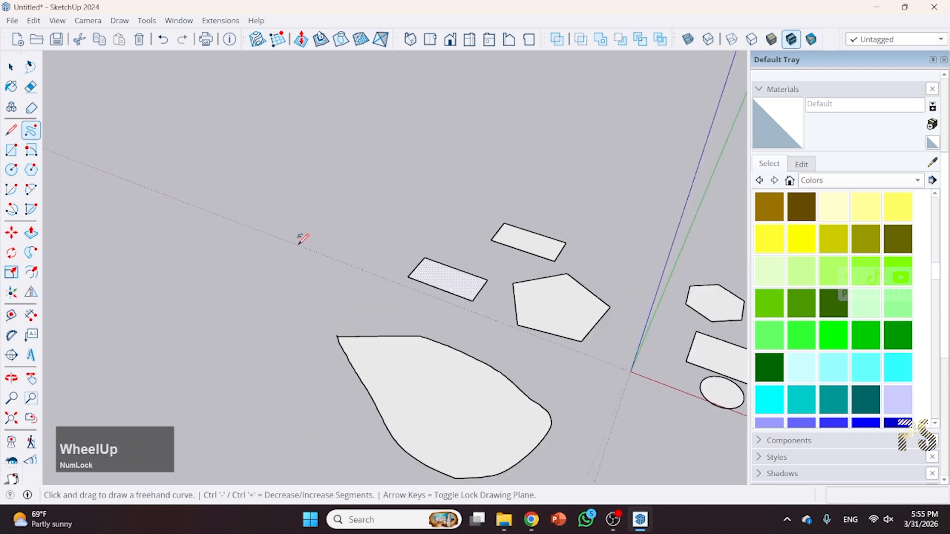
left_click_drag(298, 244, 390, 154)
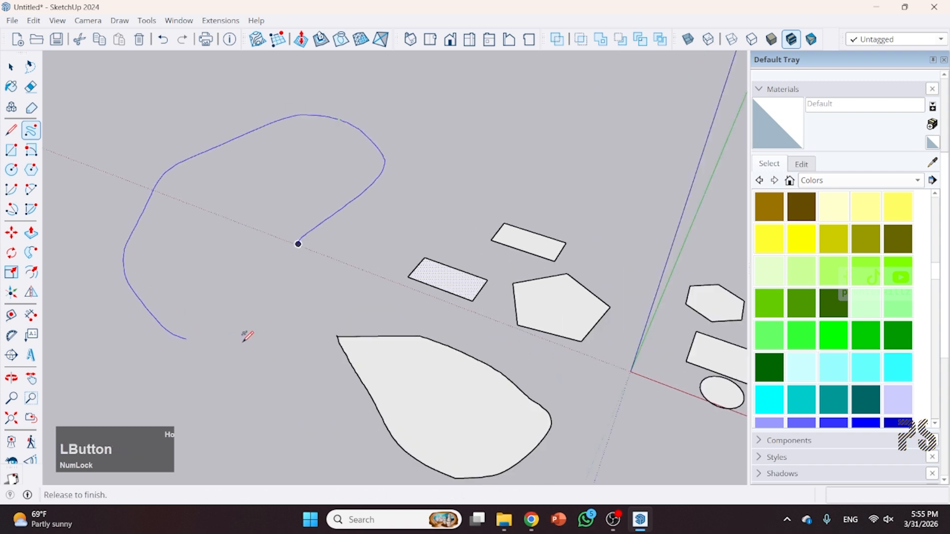
left_click_drag(298, 244, 290, 268)
- Draw a freehand loop with a narrow spike across the green axis, behind the rectangles and the hexagon
scroll(354, 275, "down", 2)
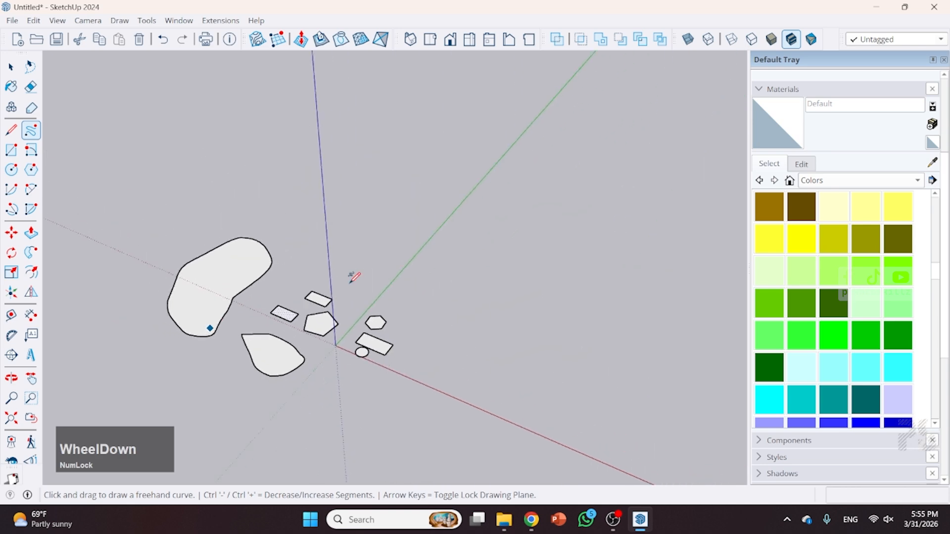
scroll(174, 321, "up", 2)
scroll(340, 228, "up", 3)
mouse_move(321, 228)
left_mouse_down()
mouse_move(343, 228)
mouse_move(275, 354)
mouse_move(319, 197)
mouse_move(321, 229)
left_mouse_up()
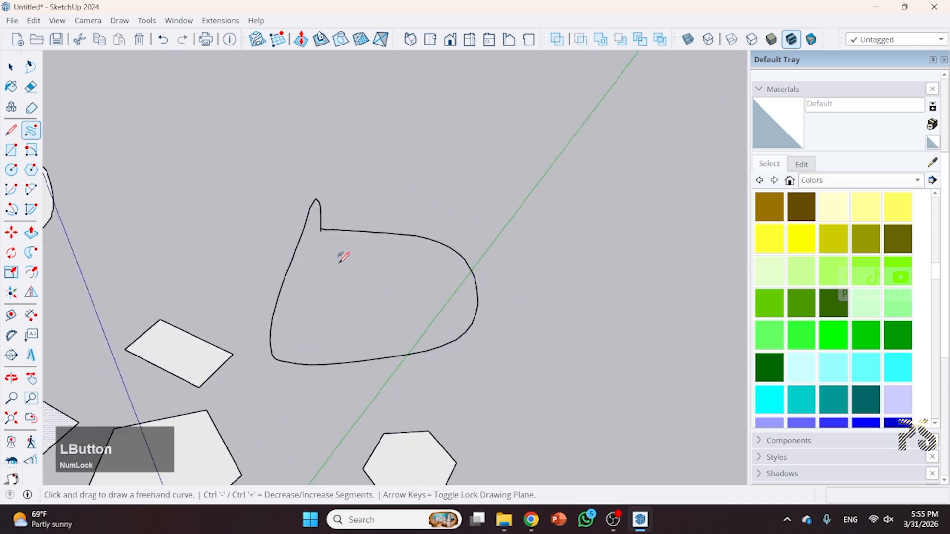
- Examine closely where the start and end of the spiked freehand loop meet
middle_click_drag(337, 241, 349, 83)
middle_click_drag(407, 73, 515, 214)
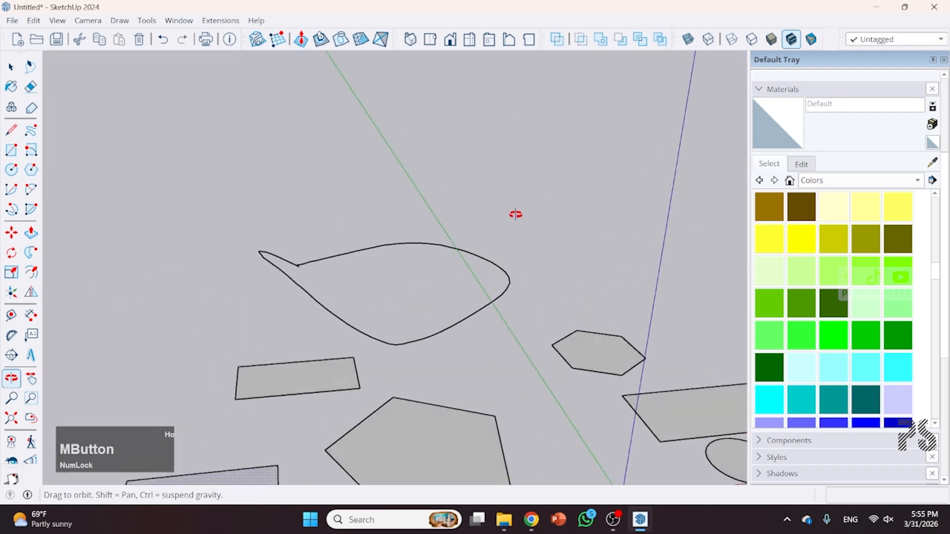
scroll(322, 252, "up", 6)
scroll(339, 227, "up", 10)
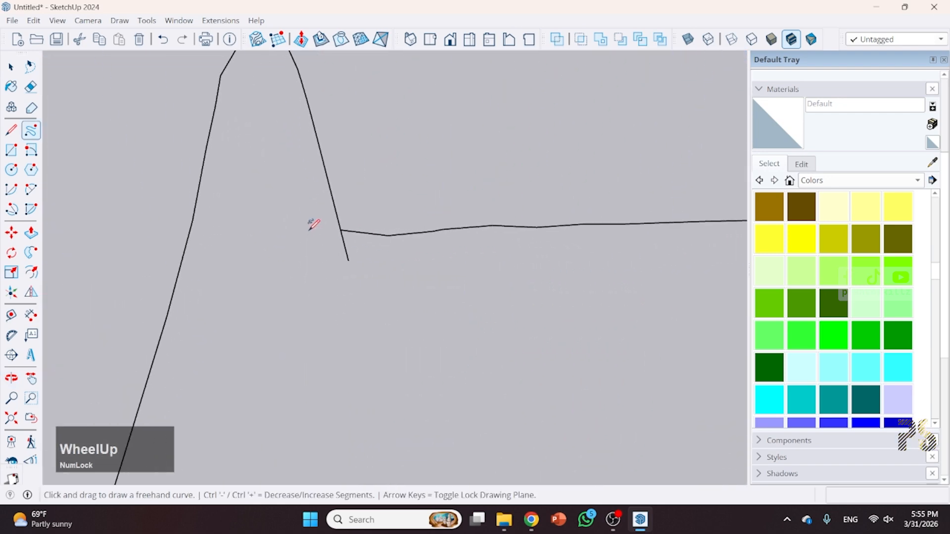
scroll(394, 265, "up", 8)
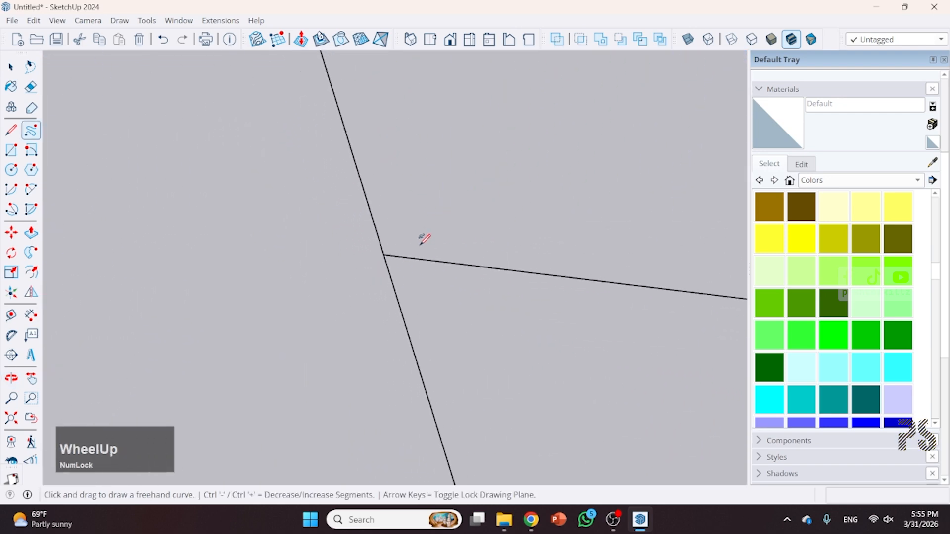
scroll(327, 244, "down", 2)
scroll(339, 235, "down", 8)
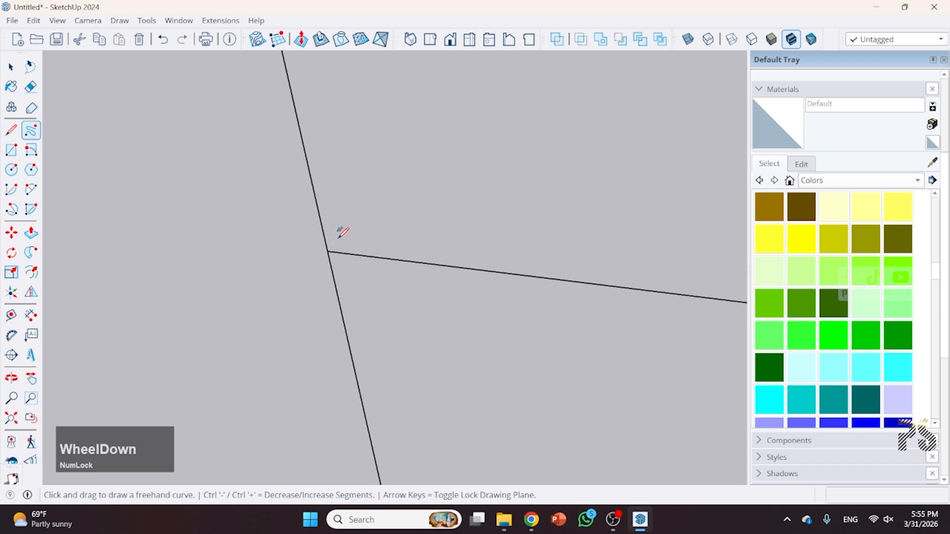
scroll(347, 231, "down", 10)
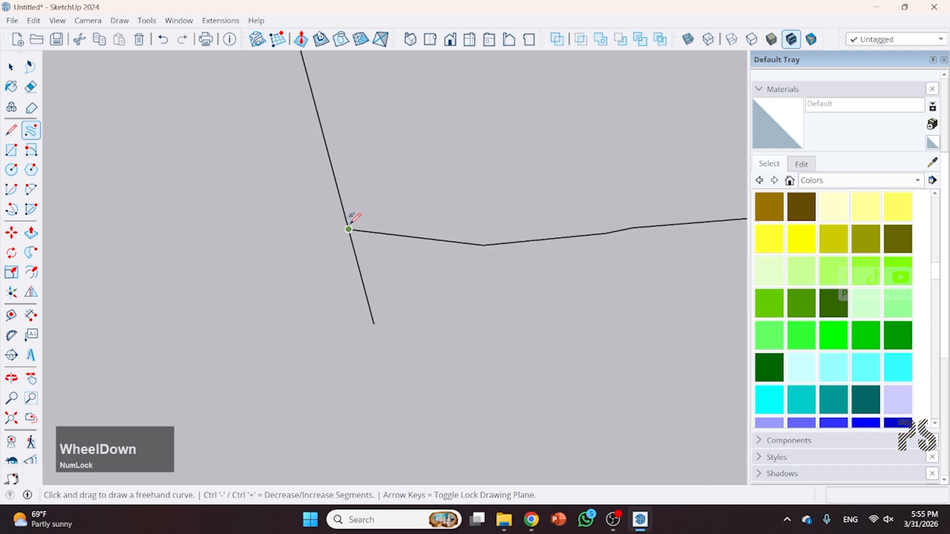
scroll(366, 151, "down", 5)
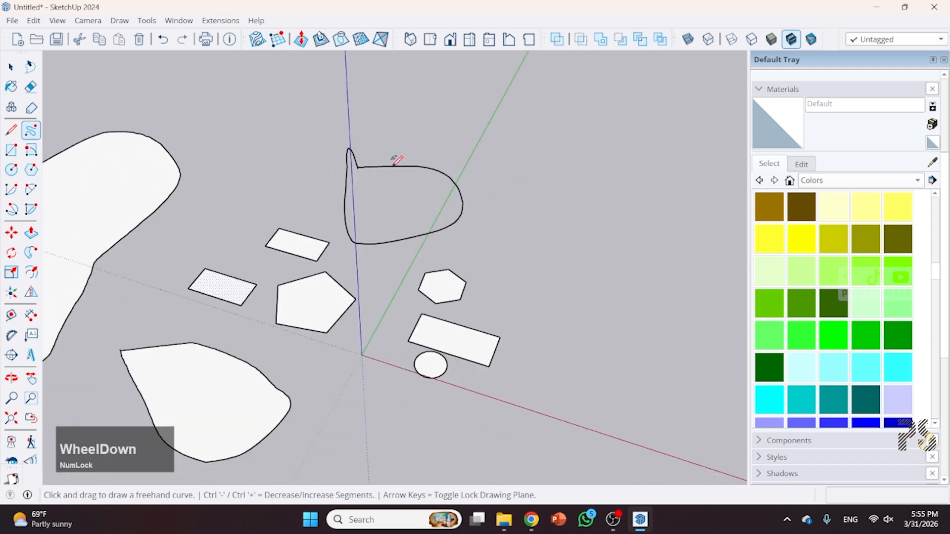
- Draw a freehand stroke across the spiked loop's corner, crossing both sides below the spike to close off a face
scroll(342, 153, "up", 7)
middle_click_drag(357, 167, 372, 139)
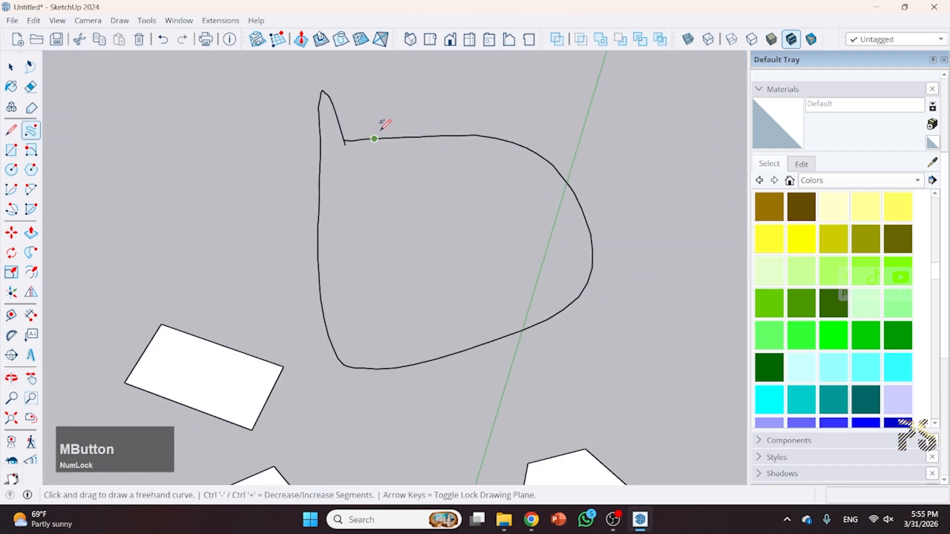
left_click_drag(389, 118, 233, 245)
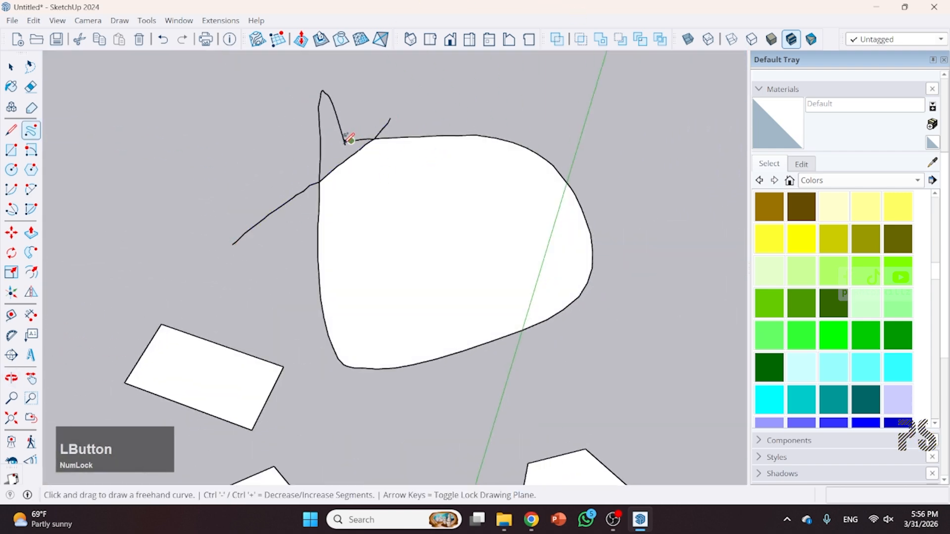
- Draw several more short freehand strokes across the base of the spike and the loose curve ends
scroll(346, 142, "up", 5)
left_click_drag(391, 103, 320, 160)
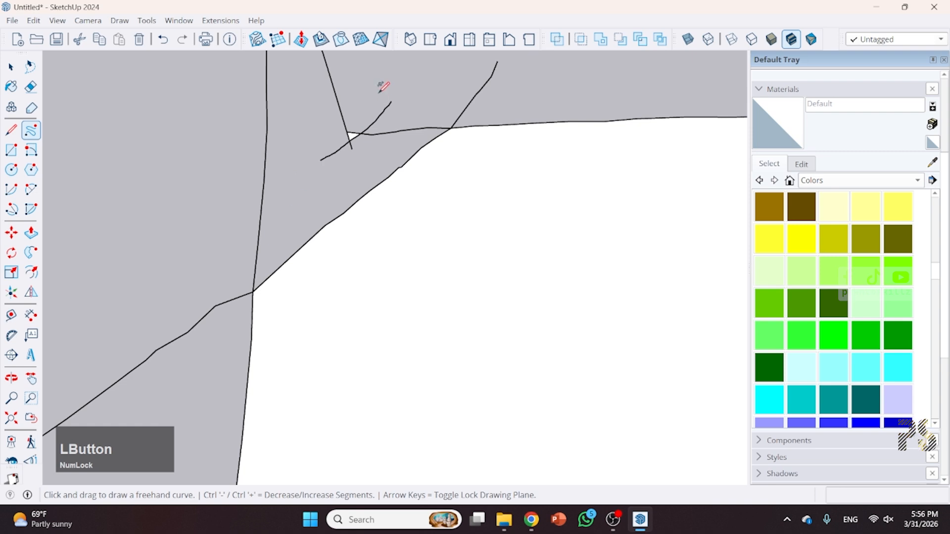
left_click_drag(357, 113, 317, 140)
left_click_drag(357, 79, 159, 240)
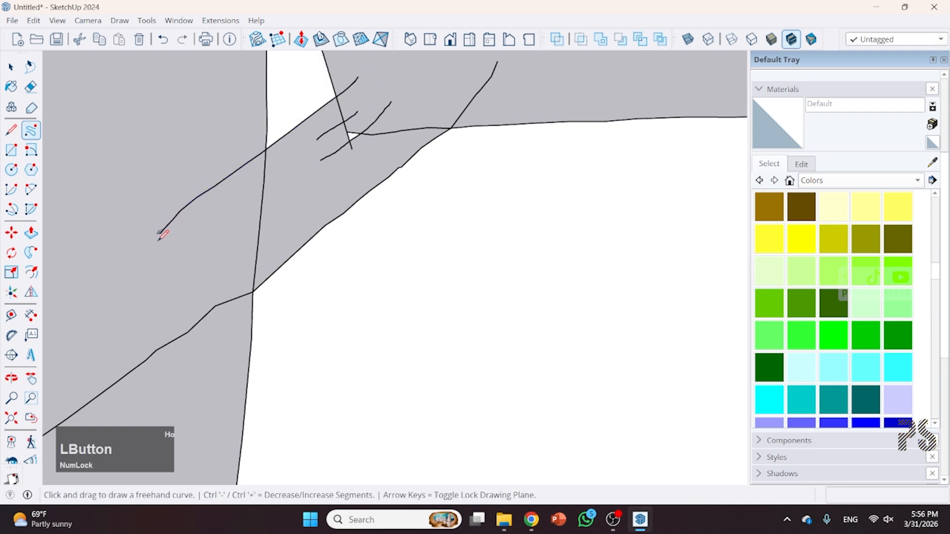
mouse_move(411, 113)
left_mouse_down()
mouse_move(329, 269)
mouse_move(322, 302)
mouse_move(148, 303)
mouse_move(128, 324)
left_mouse_up()
scroll(380, 235, "down", 5)
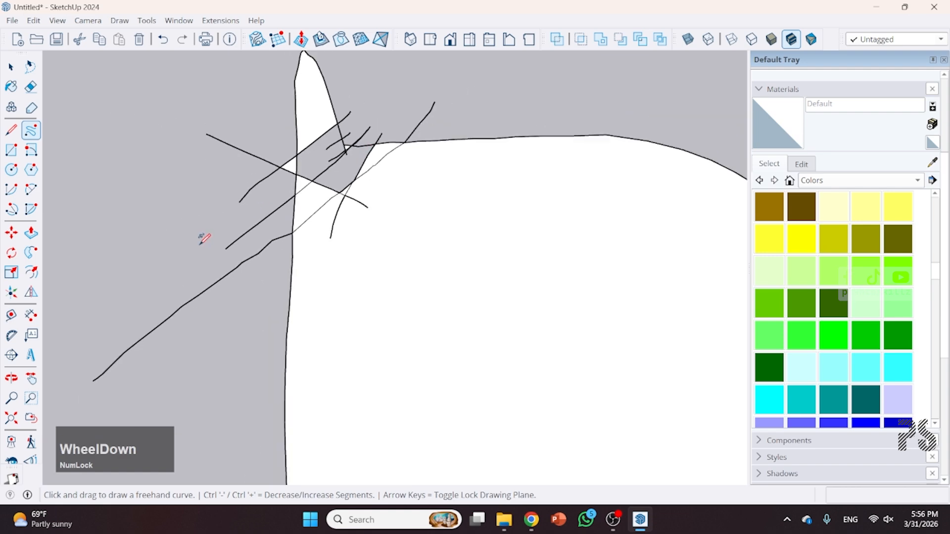
- Draw a closed leaf-shaped freehand outline that slightly overlaps the side of the spiked loop by the green axis
mouse_move(699, 190)
left_mouse_down()
mouse_move(612, 153)
mouse_move(537, 346)
left_mouse_up()
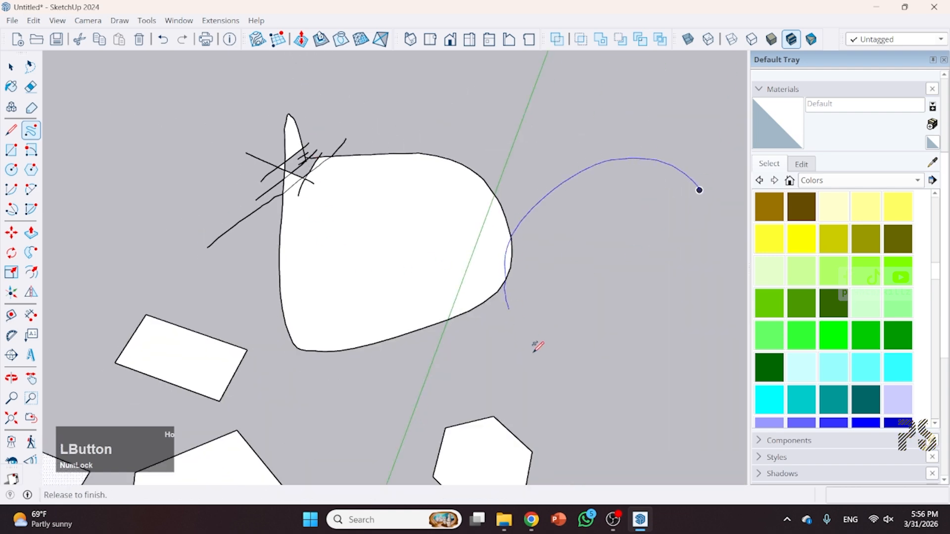
left_click_drag(699, 190, 699, 190)
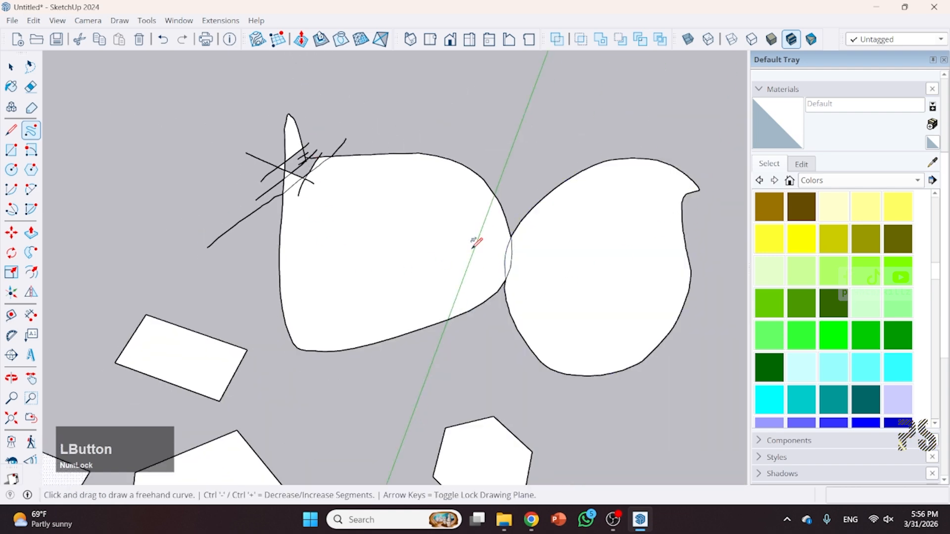
scroll(476, 240, "down", 3)
mouse_move(522, 319)
middle_mouse_down()
mouse_move(346, 96)
mouse_move(602, 299)
mouse_move(375, 289)
mouse_move(556, 265)
mouse_move(462, 313)
mouse_move(574, 223)
middle_mouse_up()
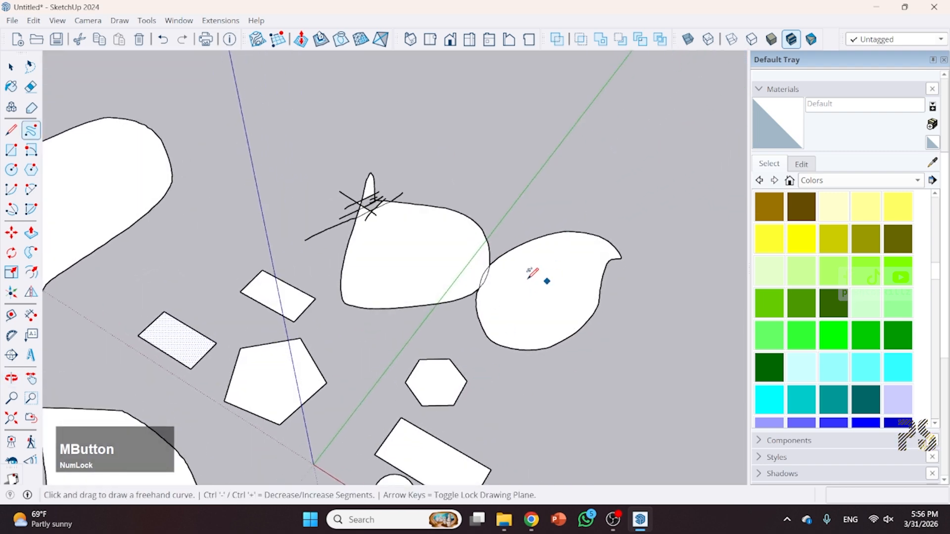
- Draw an irregular closed four-sided face with the Line tool behind the spiked freehand shape
left_click(11, 130)
scroll(385, 360, "down", 2)
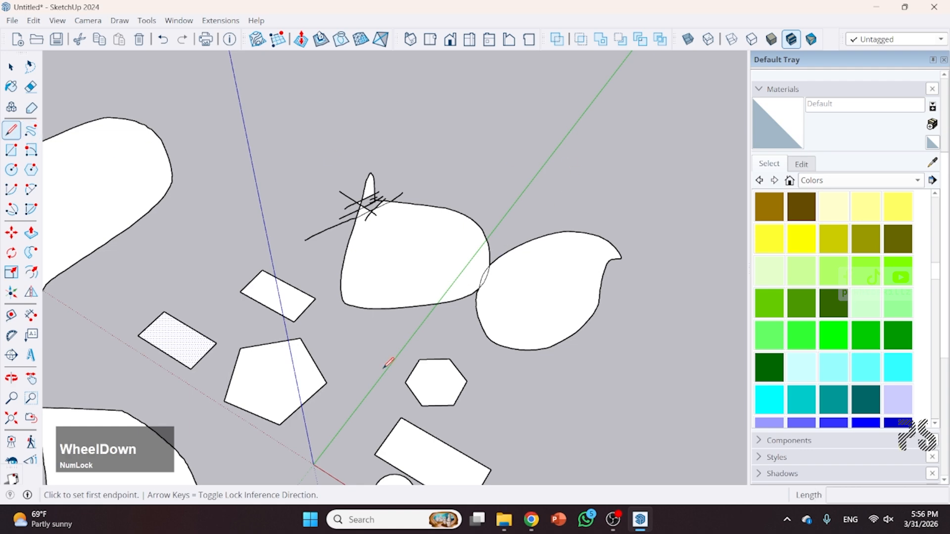
left_click(480, 144)
left_click(331, 165)
left_click(335, 252)
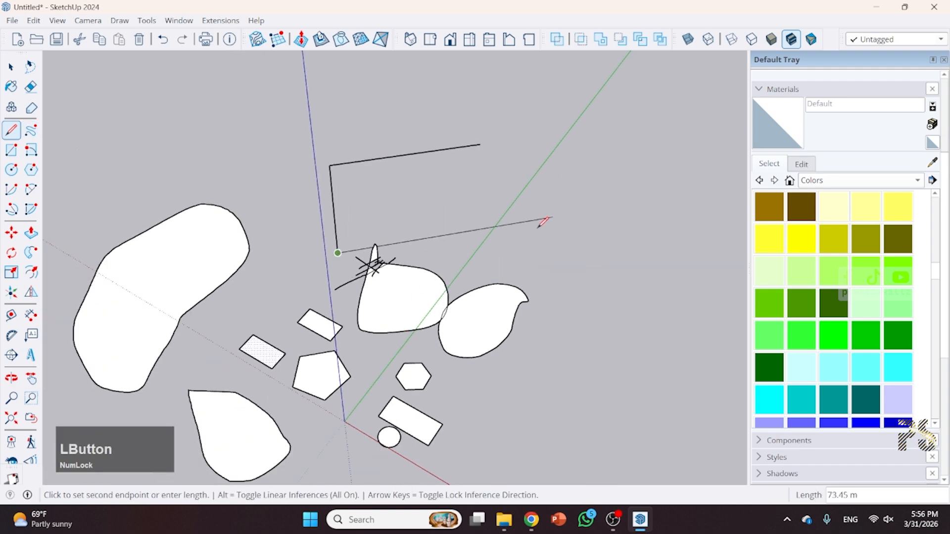
scroll(396, 218, "up", 2)
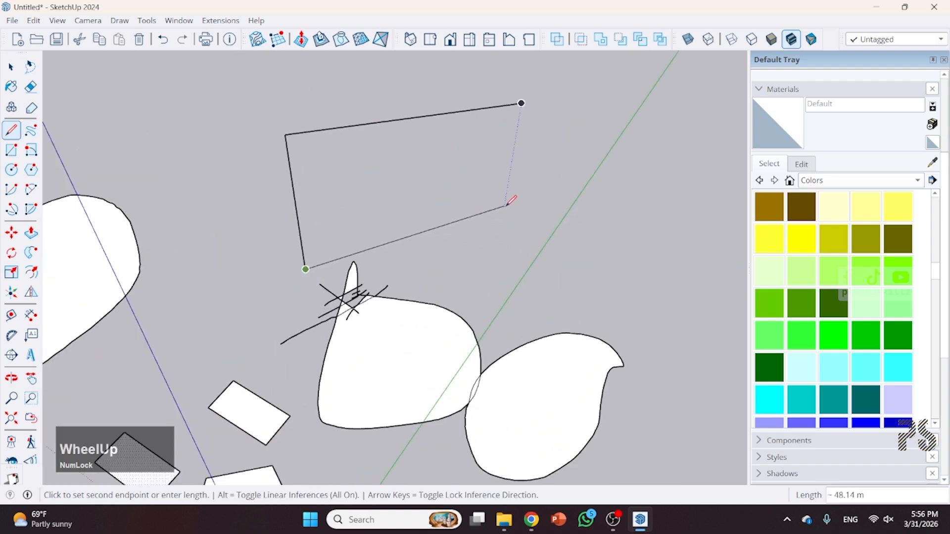
left_click(504, 204)
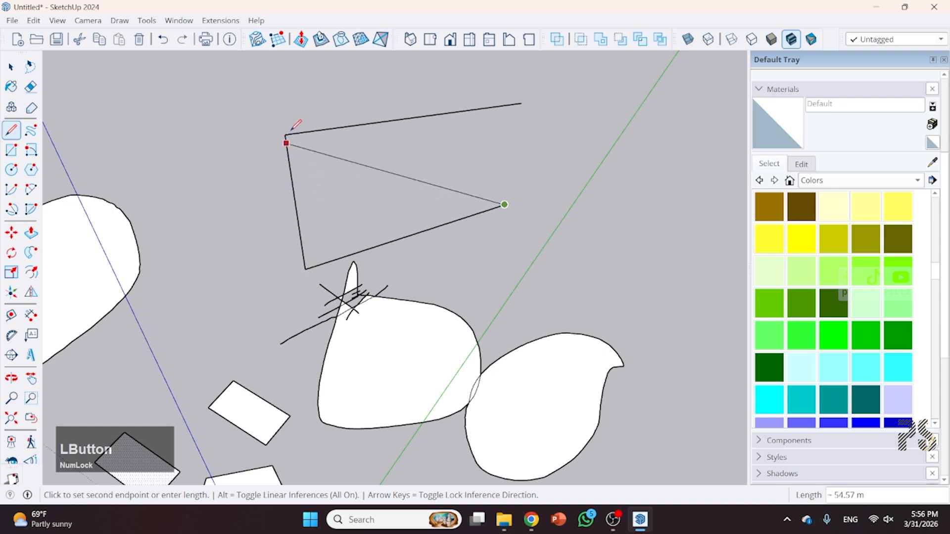
left_click(521, 103)
- Divide the four-sided face with a line about 33 m long from its far edge to its near edge
middle_click_drag(170, 150, 253, 155)
scroll(412, 108, "up", 3)
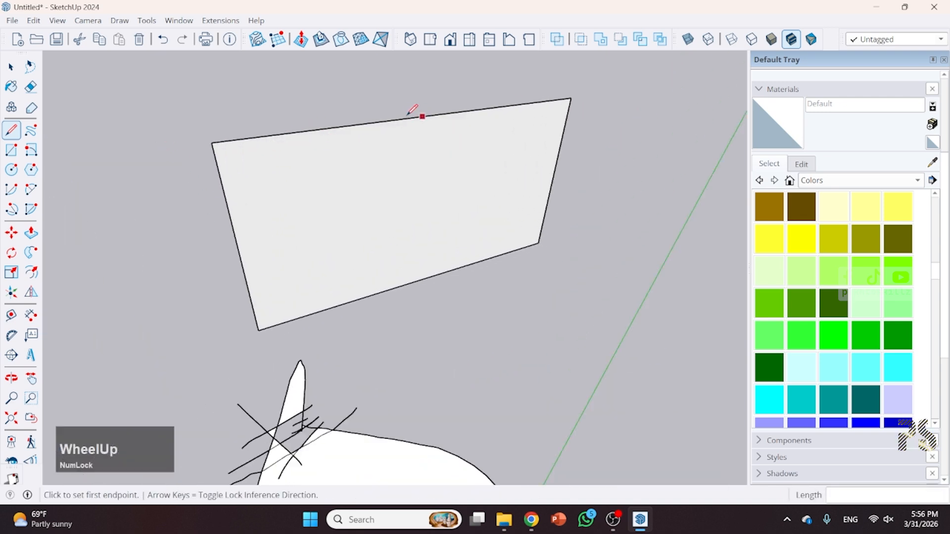
left_click(398, 119)
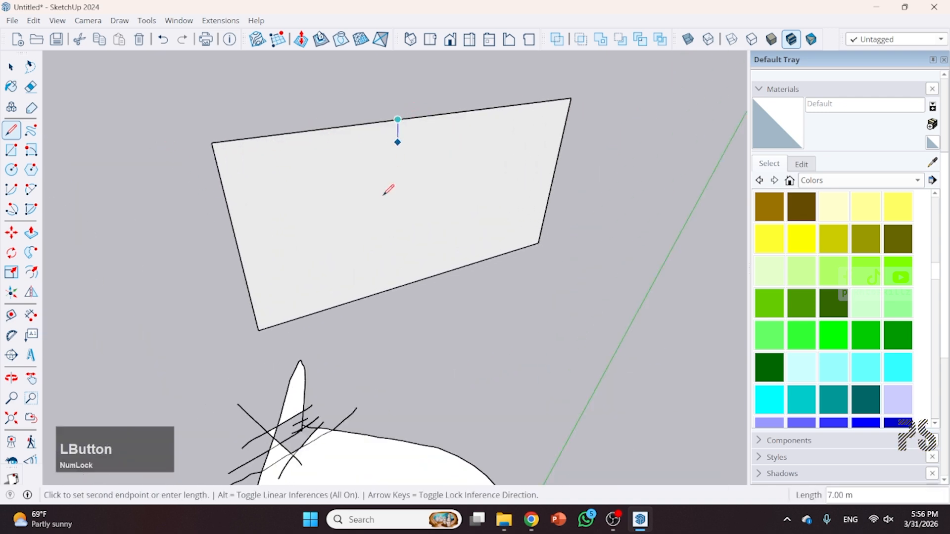
left_click(406, 283)
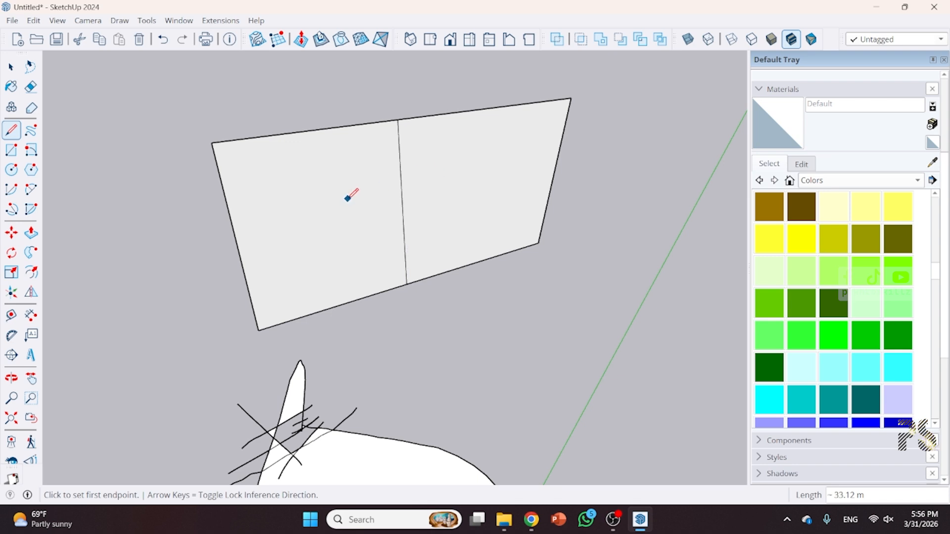
- Draw a line from the dividing line into one half of the four-sided face, ending it short of the outer edge
left_click(400, 174)
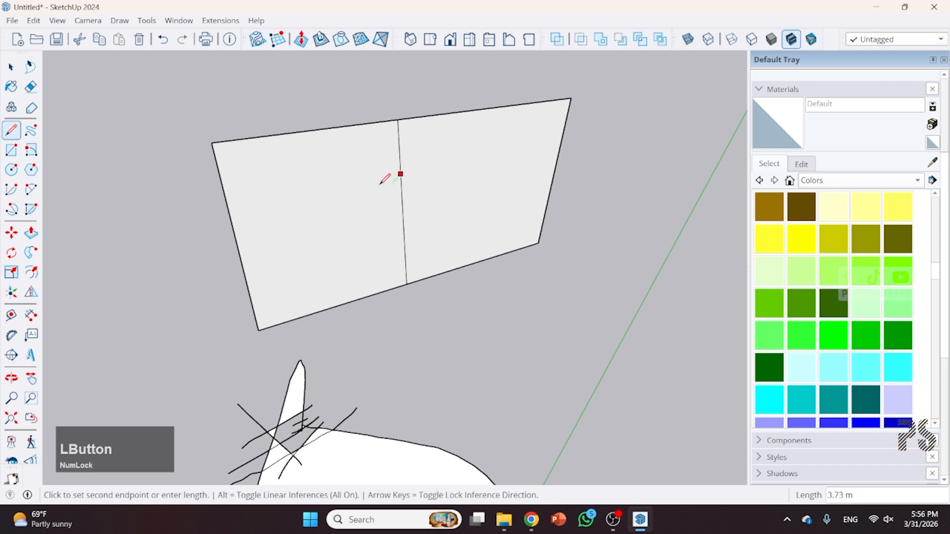
left_click(256, 224)
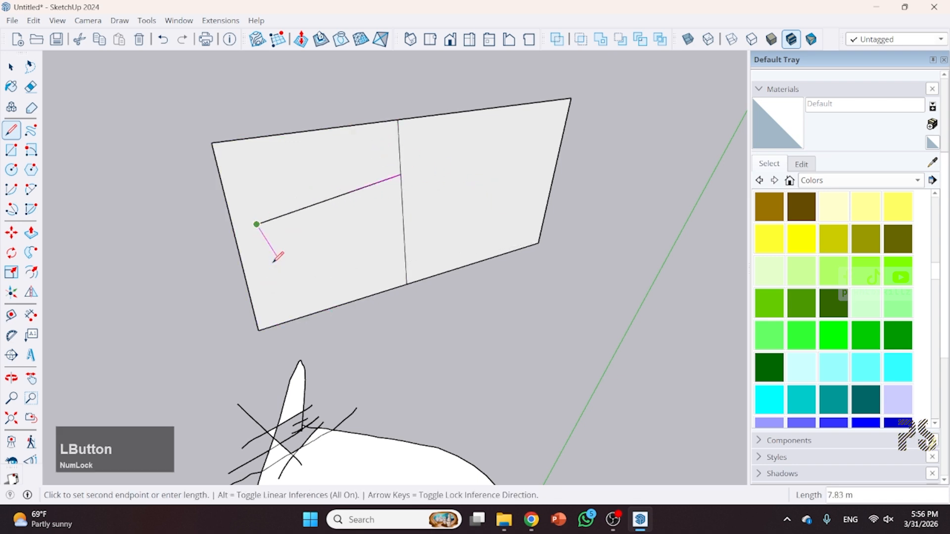
key("space")
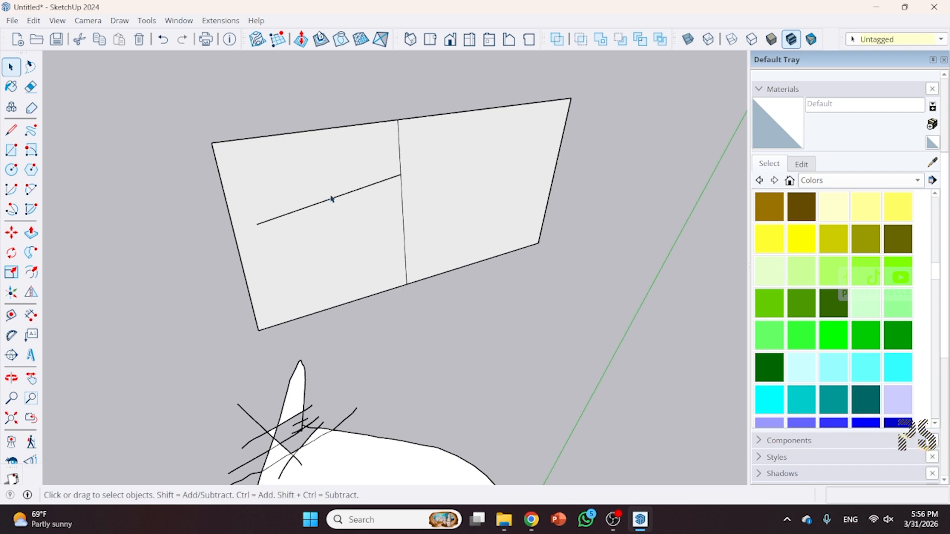
- Extend the short line about 3.5 m from its free end to the outer edge, splitting that half in two
left_click(11, 130)
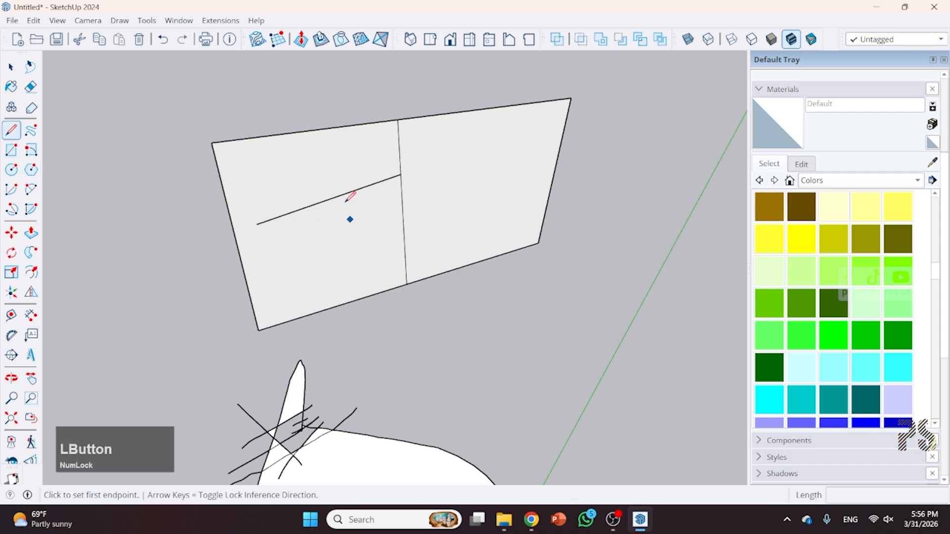
left_click(255, 225)
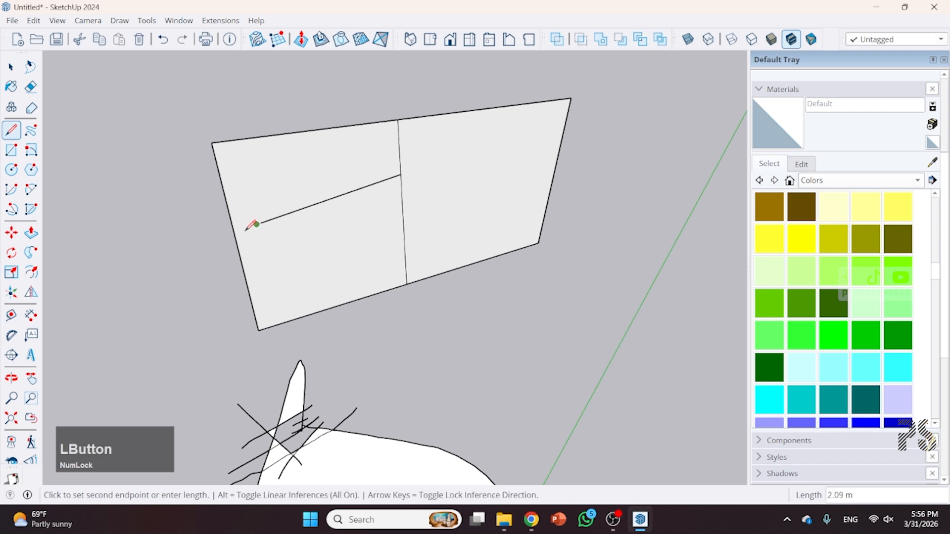
left_click(234, 232)
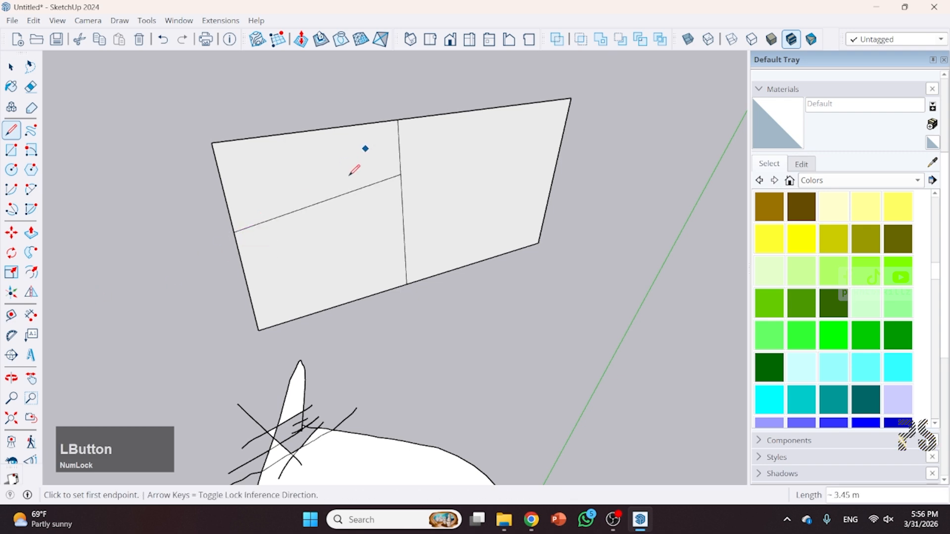
key("space")
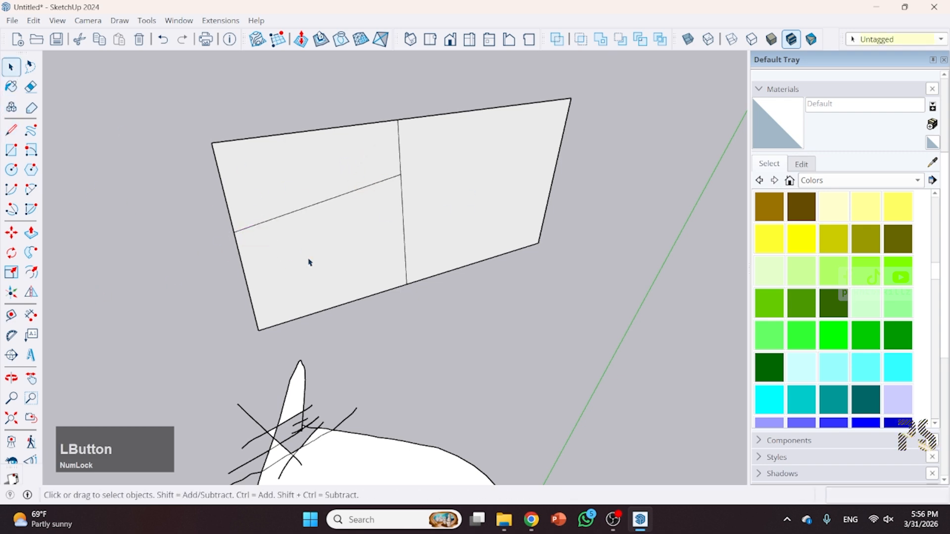
- Divide the small rectangle behind the pentagon lengthwise with a 10 m line between the midpoints of its two short edges
scroll(309, 262, "down", 8)
scroll(399, 348, "up", 2)
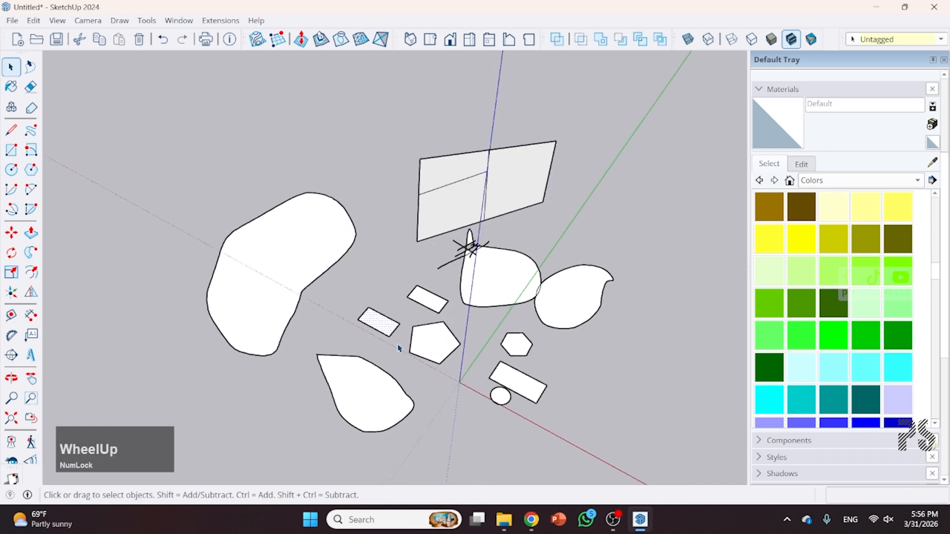
scroll(398, 348, "up", 5)
left_click(10, 130)
scroll(386, 293, "up", 1)
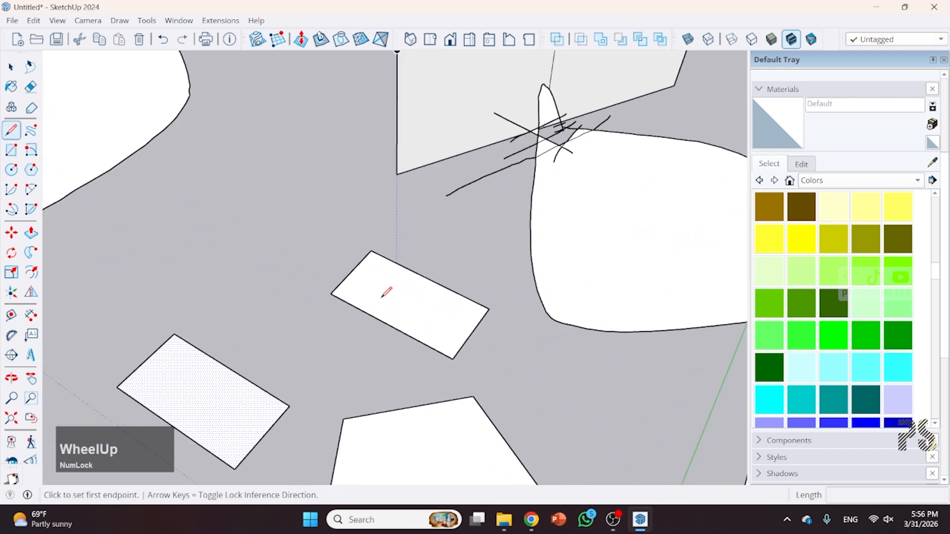
scroll(382, 296, "up", 2)
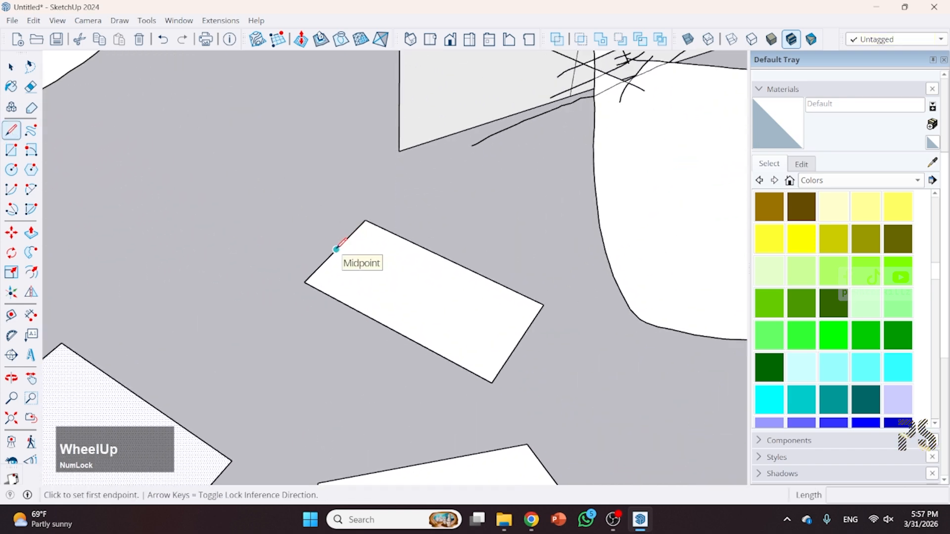
left_click(450, 259)
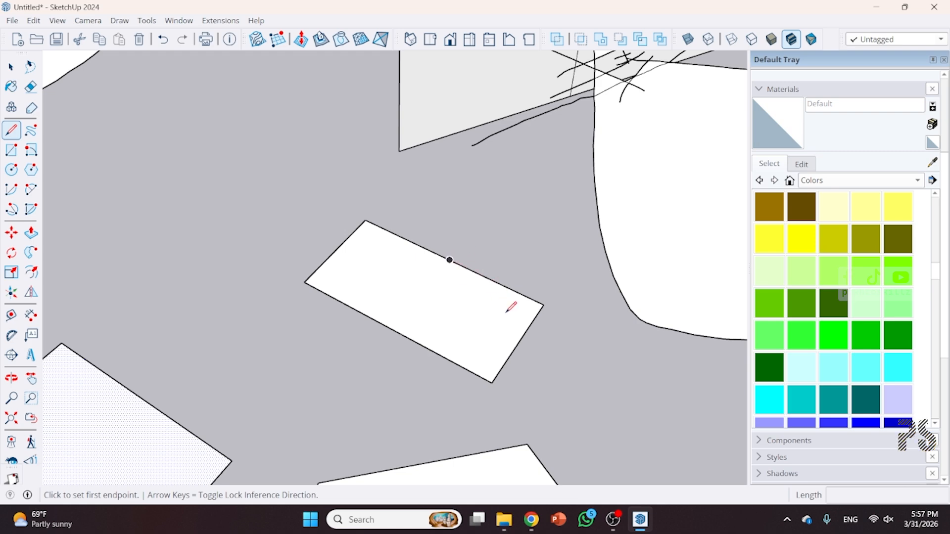
left_click(518, 341)
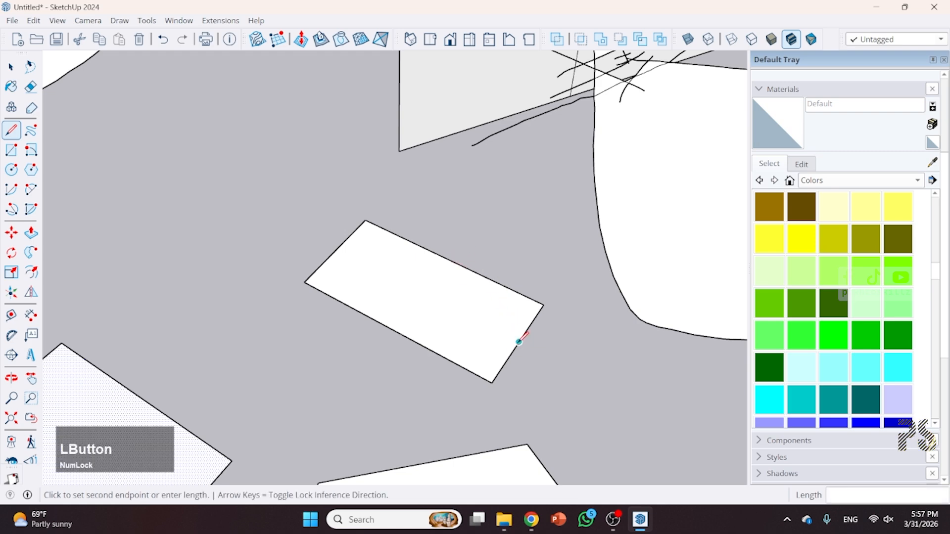
left_click(336, 249)
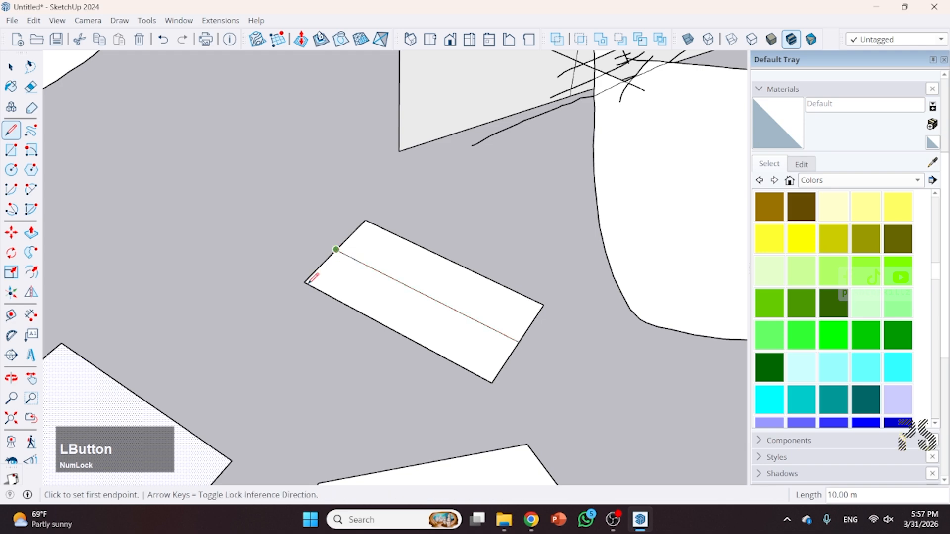
- Draw a 5 m cross line between the midpoints of the rectangle's long edges, splitting it into quarters
left_click(449, 259)
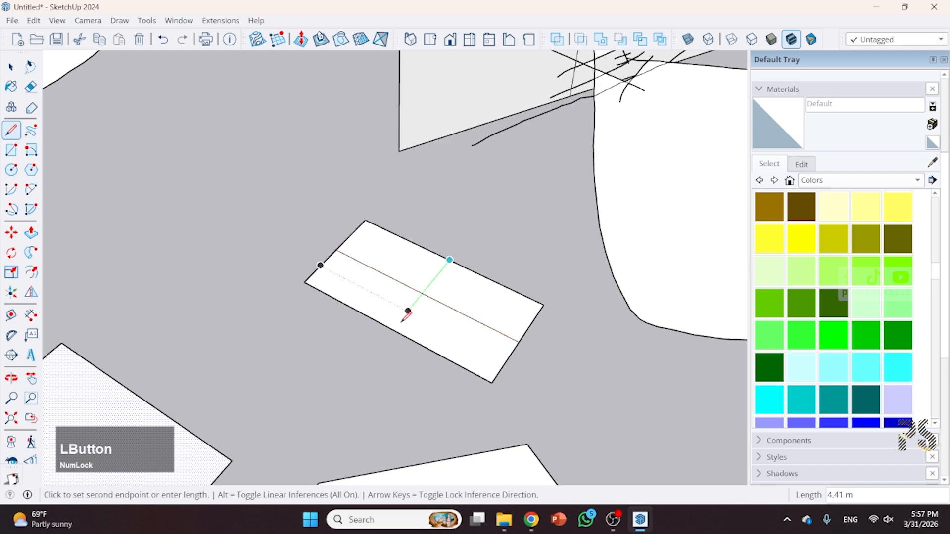
left_click(393, 329)
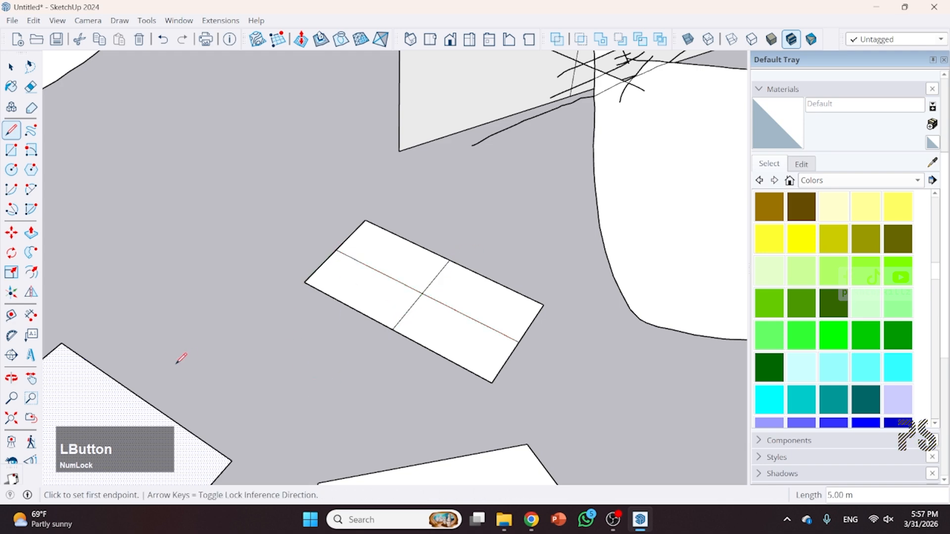
left_click(11, 66)
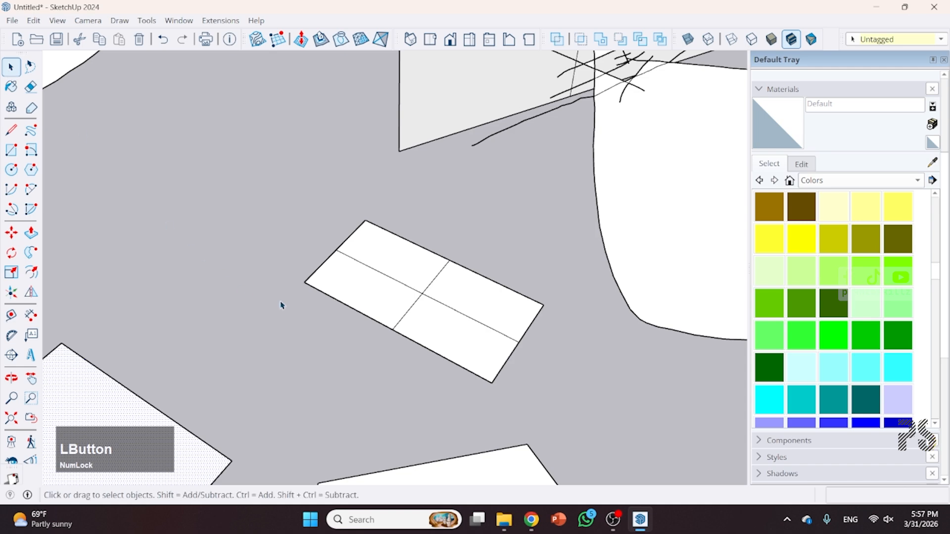
key("space")
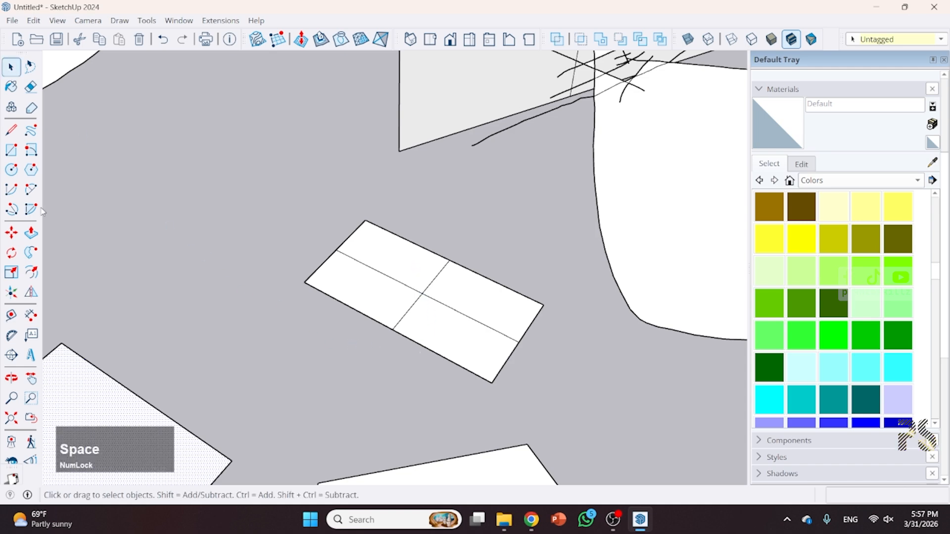
left_click(11, 131)
key("space")
- Select the quarters of the divided rectangle one at a time to check that each is a separate face
left_click(392, 257)
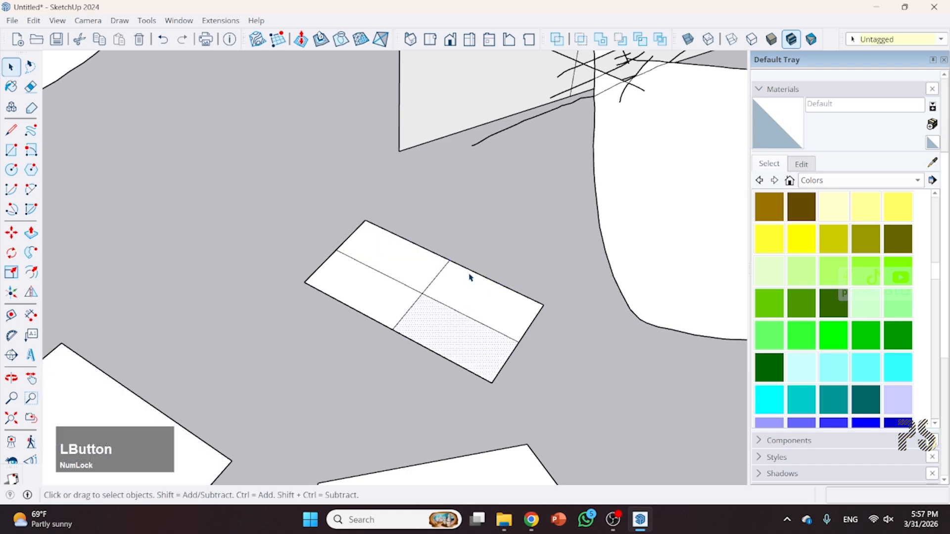
scroll(385, 296, "up", 2)
left_click(384, 296)
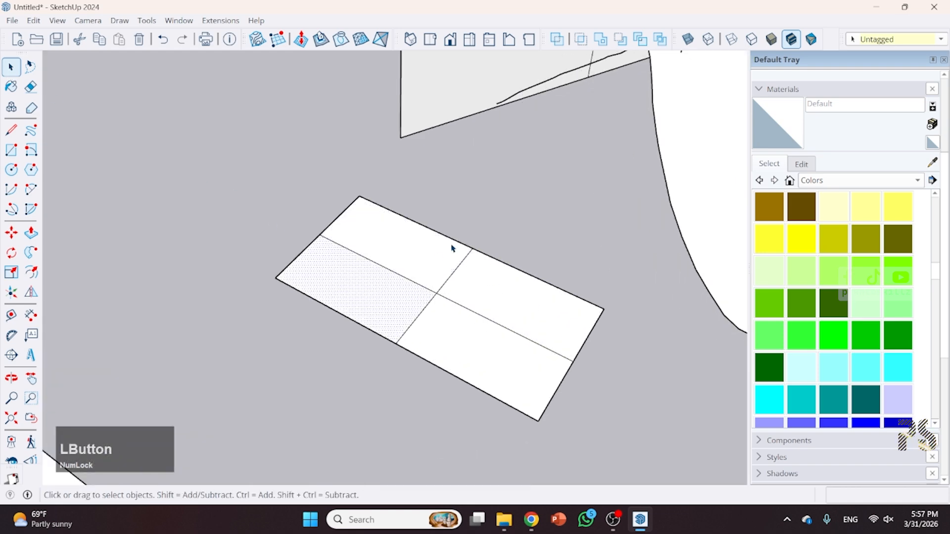
left_click(452, 248)
left_click(473, 287)
left_click(475, 366)
left_click(437, 267)
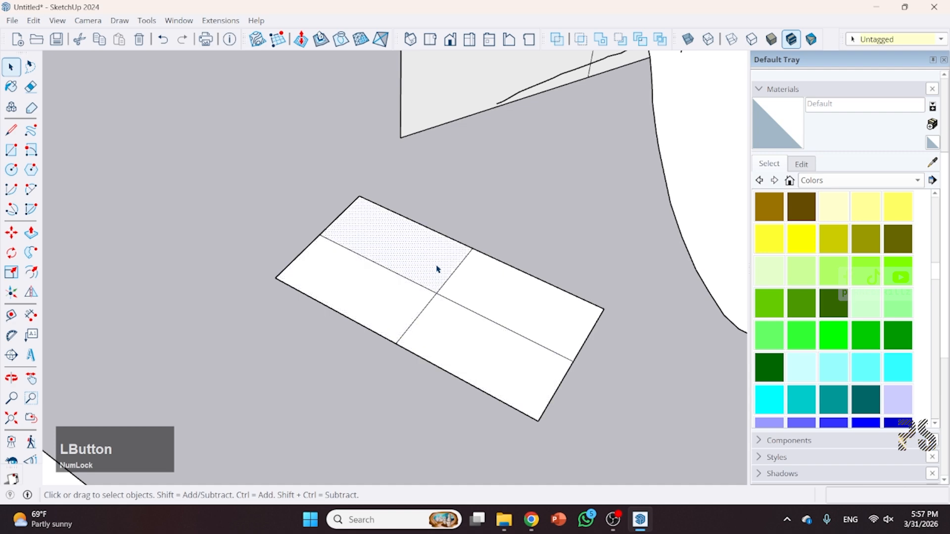
left_click(457, 289)
left_click(485, 339)
- Select the rectangle's near-left quarter, raise it about 3.03 m with Push/Pull, and pull it about 1.98 m higher
left_click(384, 295)
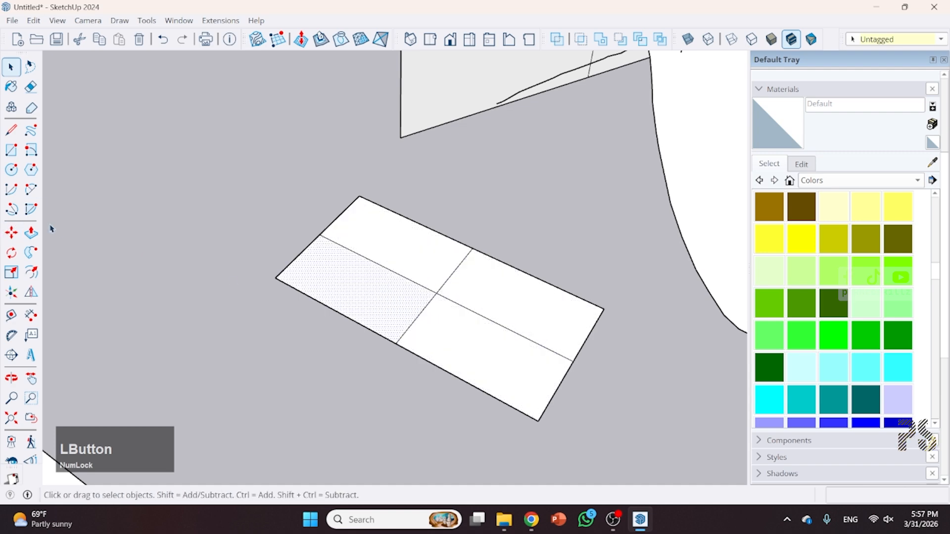
left_click(31, 232)
left_click(360, 235)
left_click(415, 248)
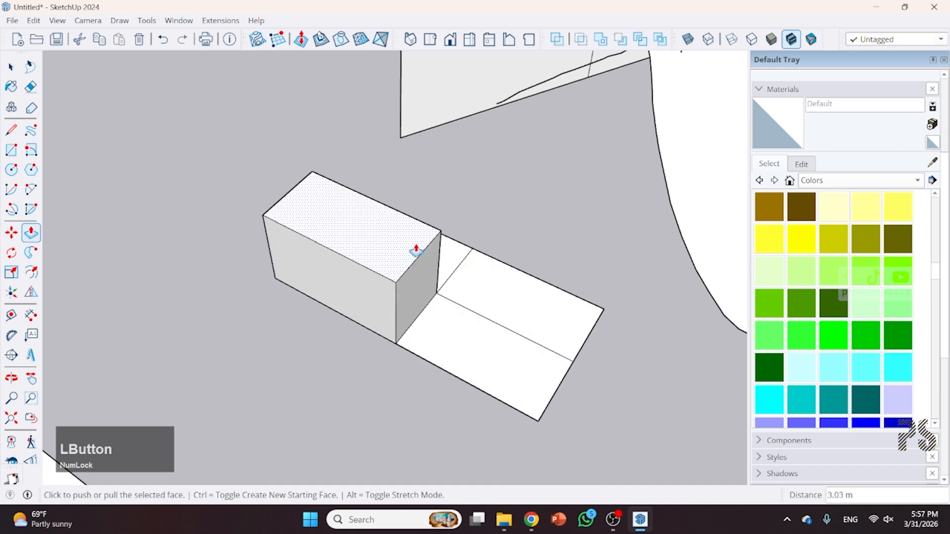
left_click(527, 295)
left_click(525, 261)
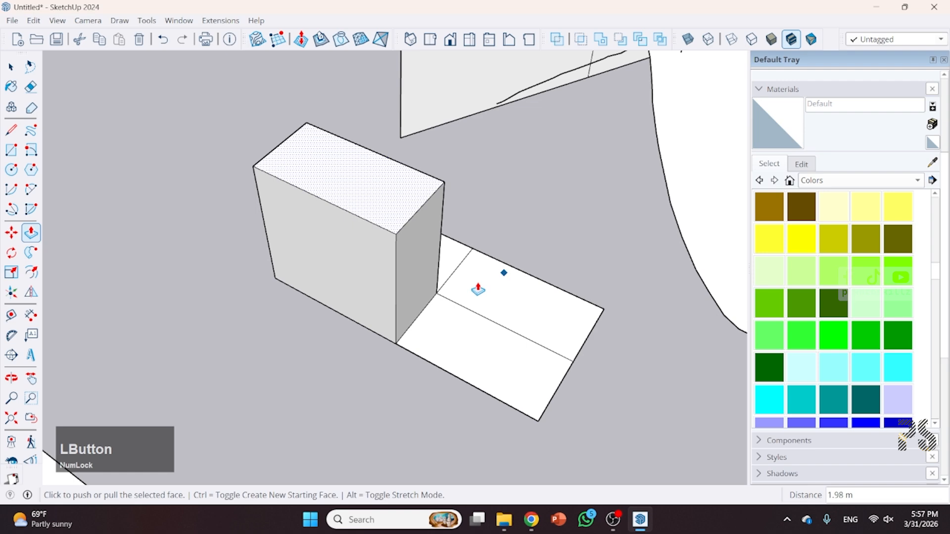
- Clear the face selection and pull the rectangle's far-right quarter up about 2.81 m with Push/Pull
left_click(543, 319)
key("Escape")
left_click(543, 319)
left_click(552, 260)
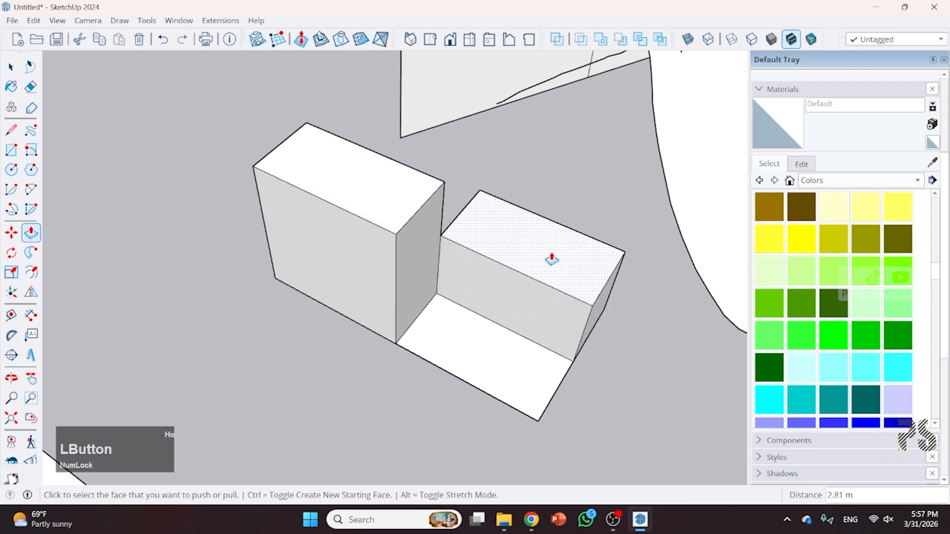
- Pull the two remaining flat quarters of the rectangle up into blocks with Push/Pull
left_click(480, 346)
left_click(600, 307)
middle_click_drag(600, 307, 308, 266)
left_click(443, 275)
left_click(443, 231)
scroll(573, 277, "down", 1)
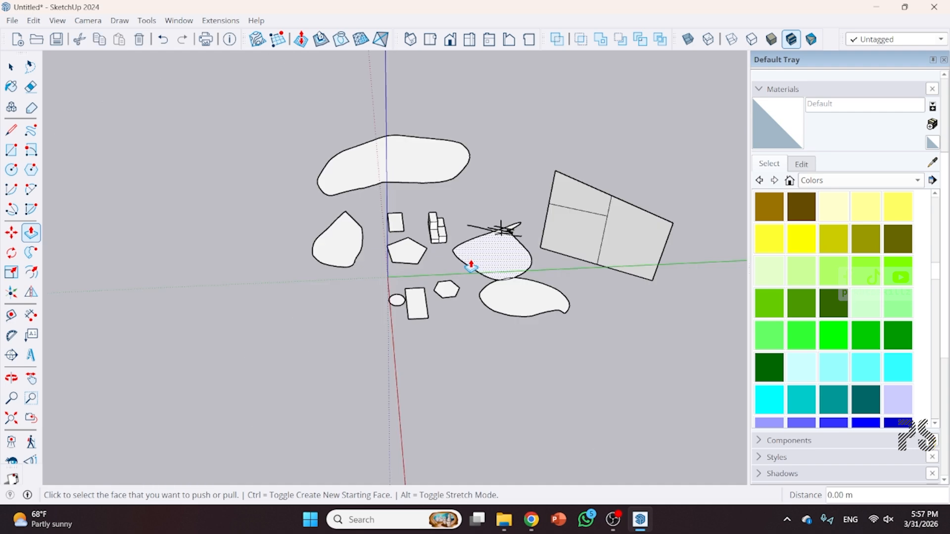